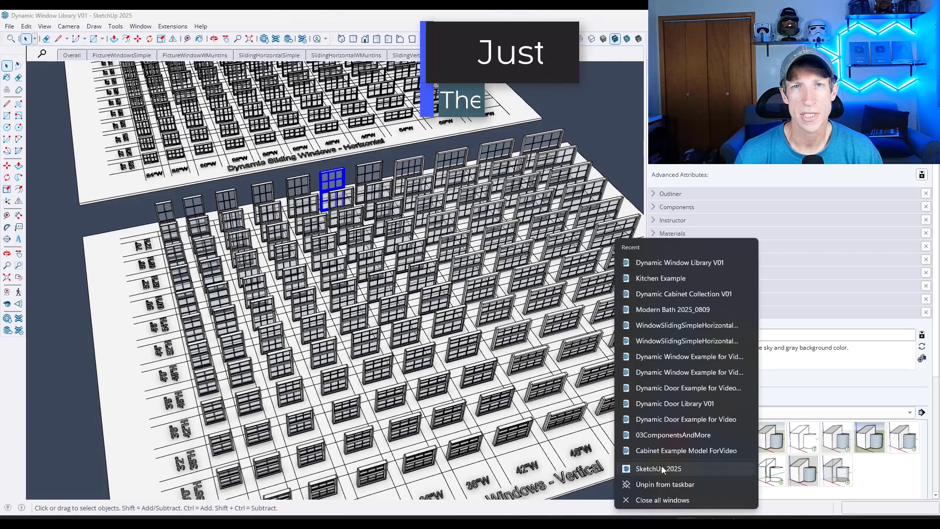
Switch to the Kitchen Example model and place a copy of the selected library window beside the wall opening
click(661, 470)
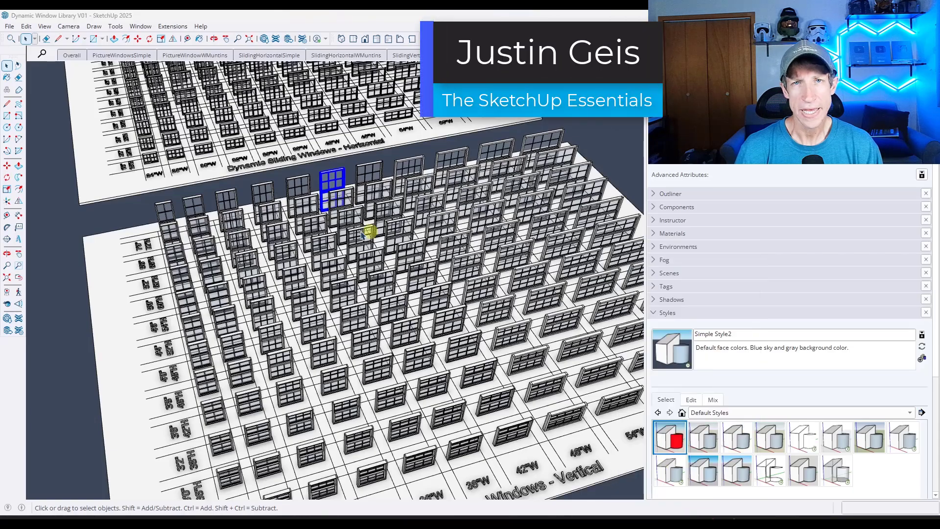
key(alt+Tab)
key(ctrl+v)
scroll(397, 288, down, 3)
click(182, 215)
Rotate the window about its upper corner so it lies flush within the wall opening
key(q)
scroll(168, 147, up, 2)
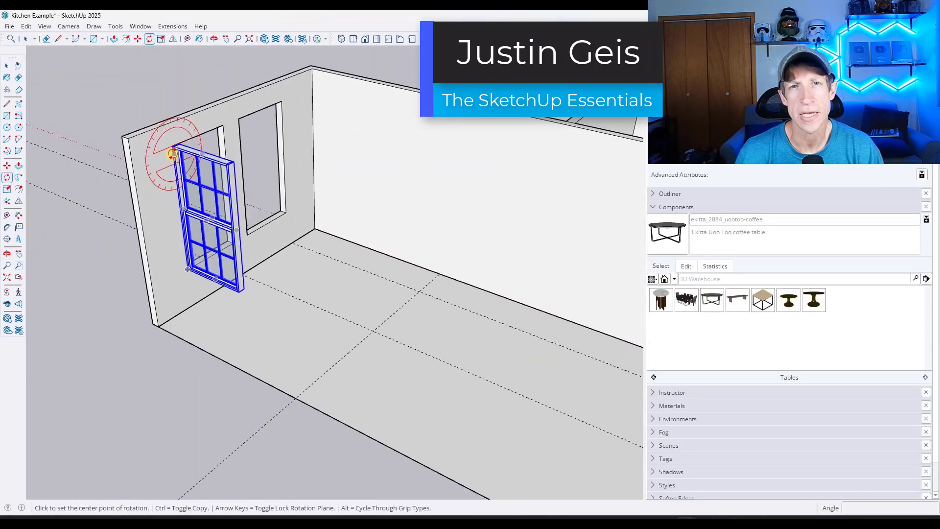
scroll(167, 146, up, 5)
click(162, 143)
click(398, 210)
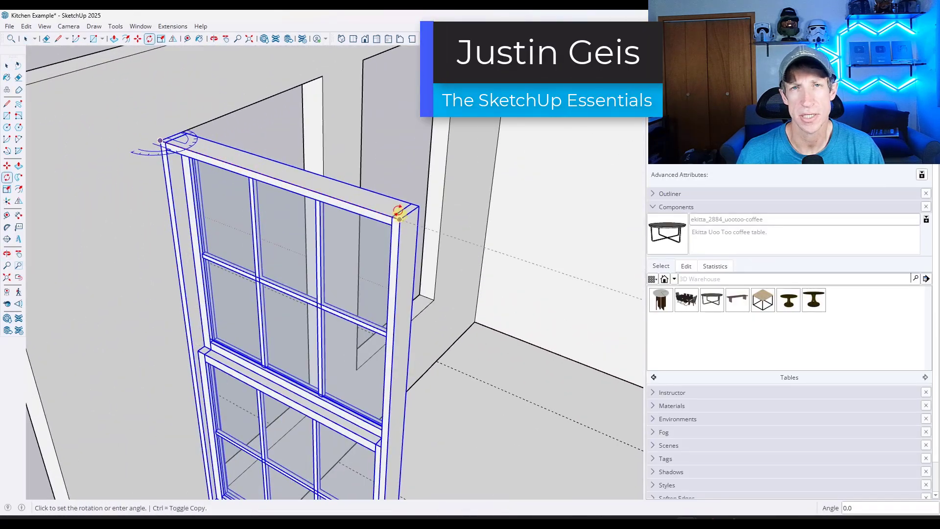
click(325, 77)
Scale the window to fit the wall opening
key(s)
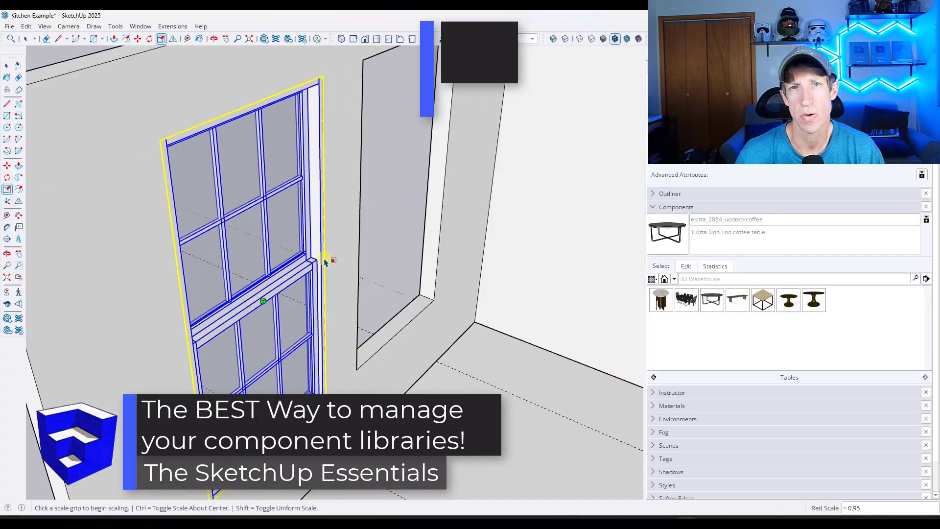
middle_drag(330, 263, 273, 214)
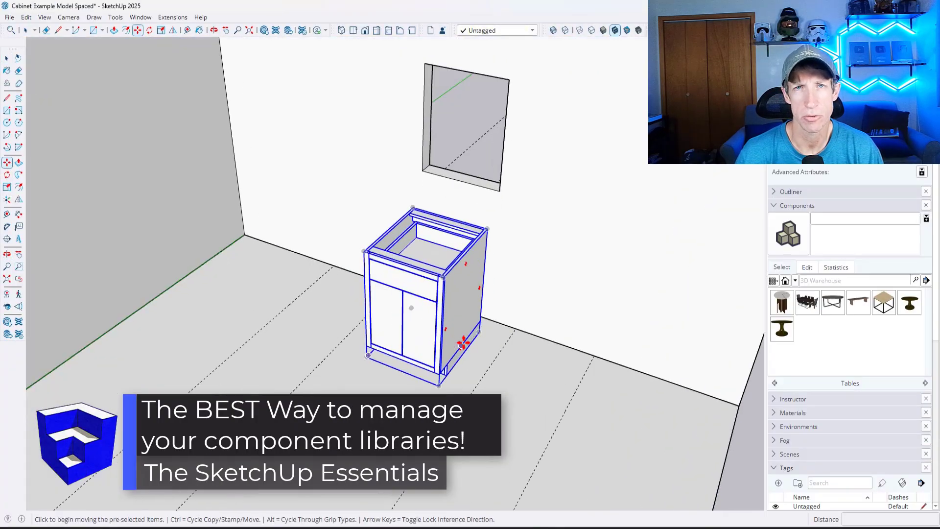
scroll(490, 319, up, 3)
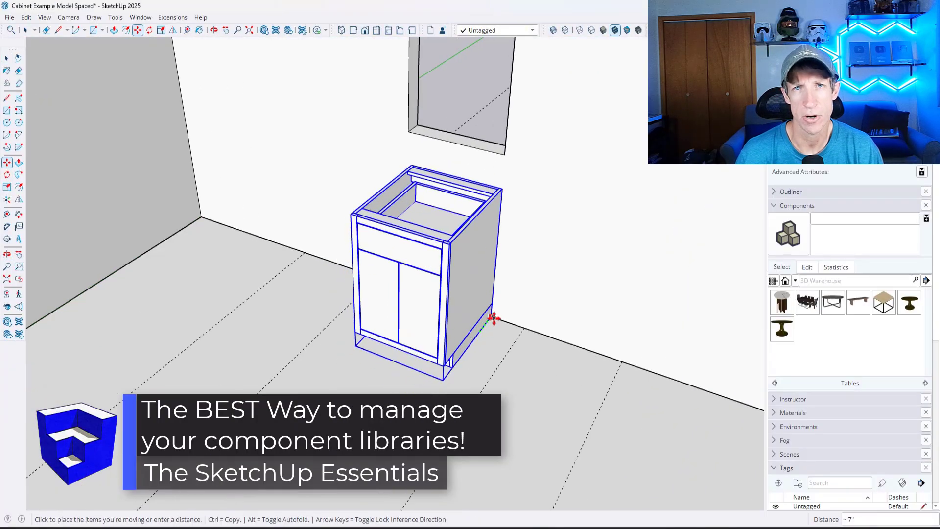
Stretch the double-door base cabinet wider along the wall in both directions with the Scale tool
key(s)
drag(472, 284, 508, 294)
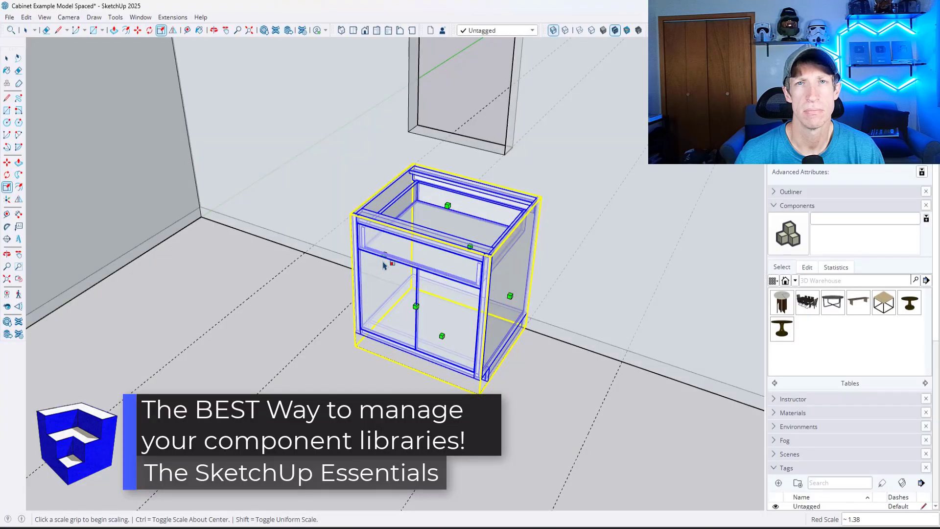
drag(357, 338, 319, 330)
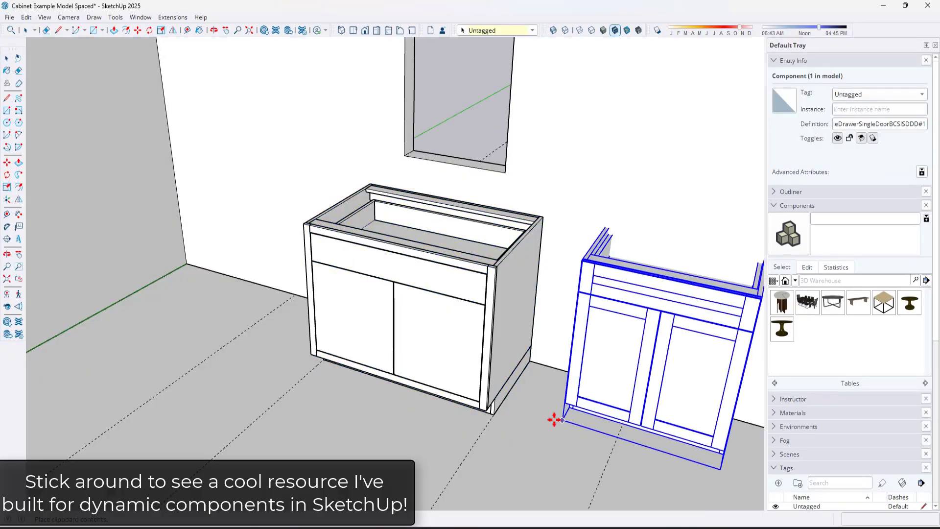
Place the shaker double-door drawer cabinet beside the wide base cabinet, snapping their front upper corners together
drag(557, 418, 483, 445)
scroll(460, 291, up, 5)
scroll(463, 289, up, 1)
click(465, 286)
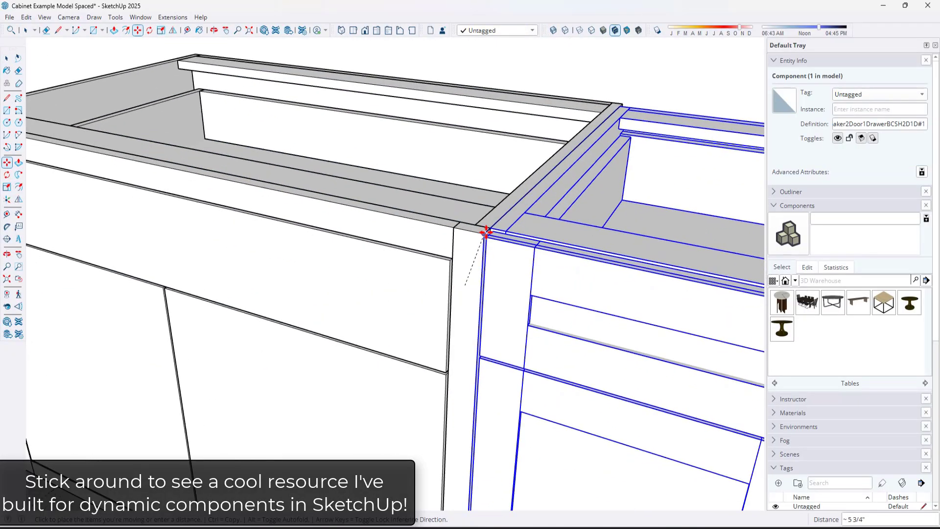
click(486, 233)
Scale the shaker drawer cabinet's width by 0.80 and mirror a copy to the other side of the wide cabinet
scroll(490, 221, down, 6)
key(s)
click(639, 287)
drag(583, 387, 583, 387)
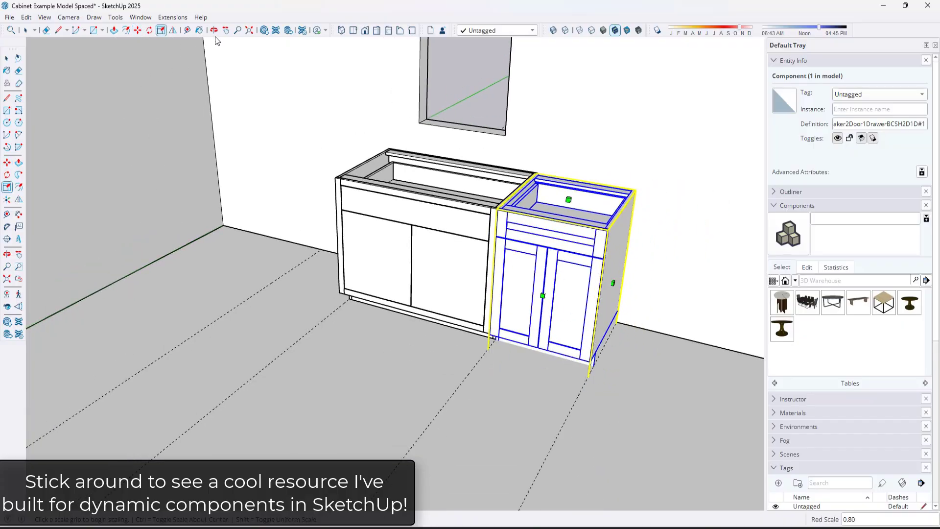
click(172, 30)
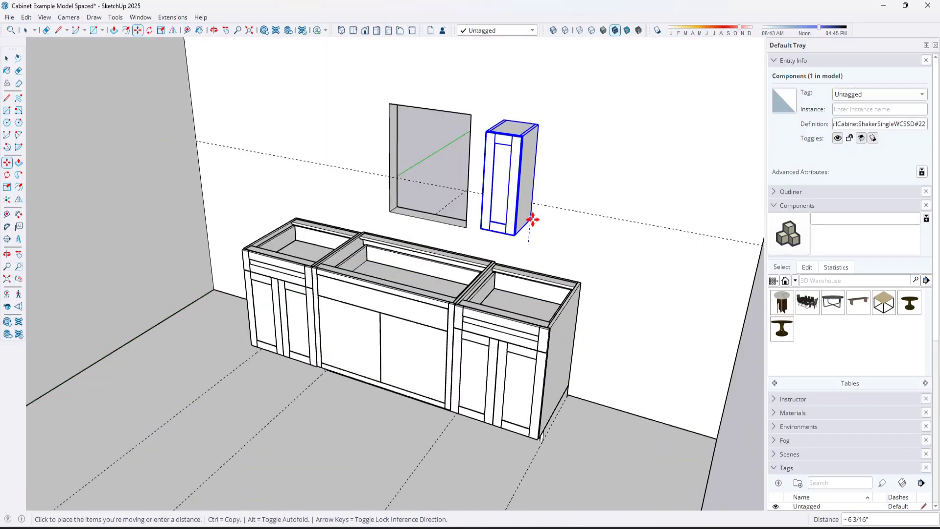
Scale the single-door shaker wall cabinet placed beside the window opening
key(s)
click(532, 163)
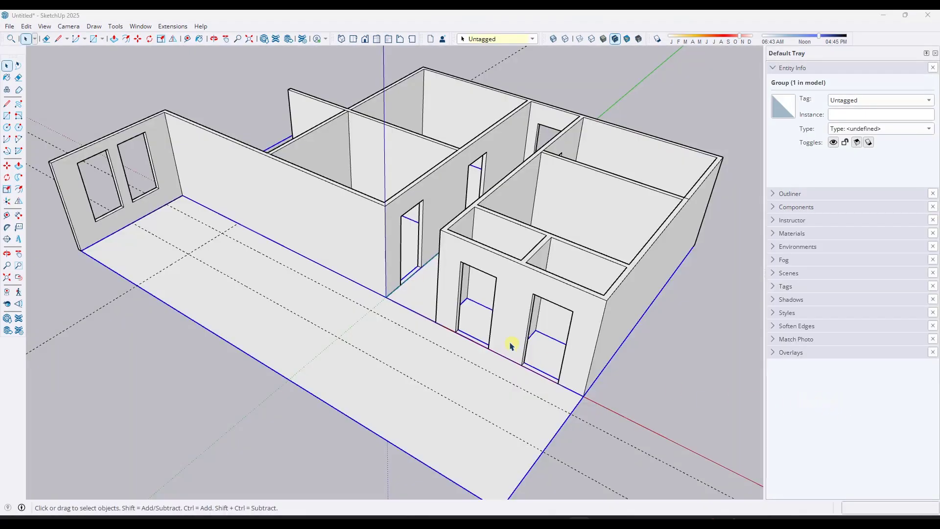
Draw a rectangular cabinet footprint on the floor along the wall, starting 4 inches from the wall corner and reaching out to the guide
scroll(400, 311, down, 1)
scroll(306, 264, up, 3)
scroll(307, 264, up, 1)
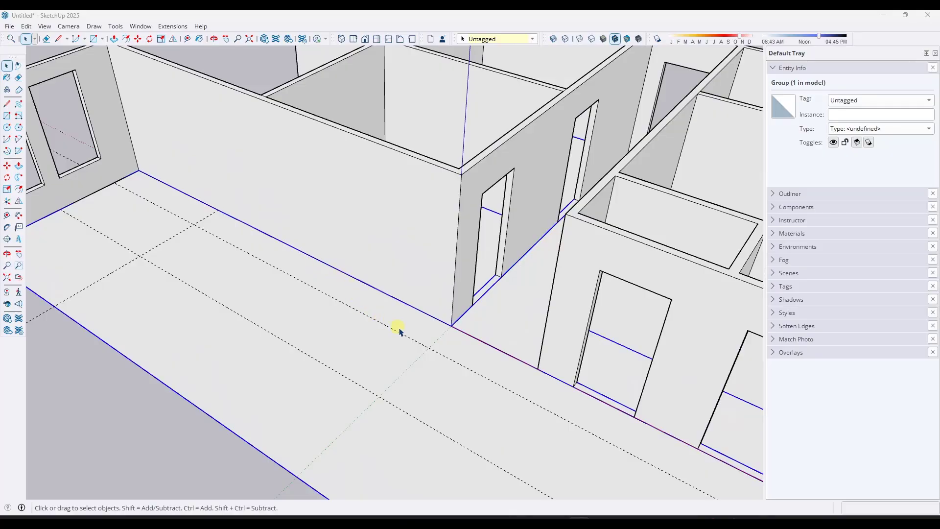
scroll(424, 342, up, 1)
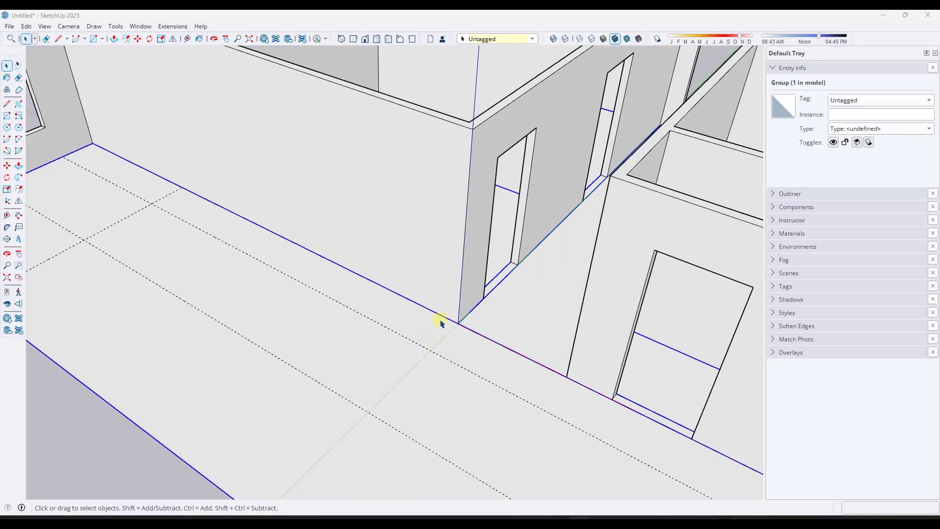
key(l)
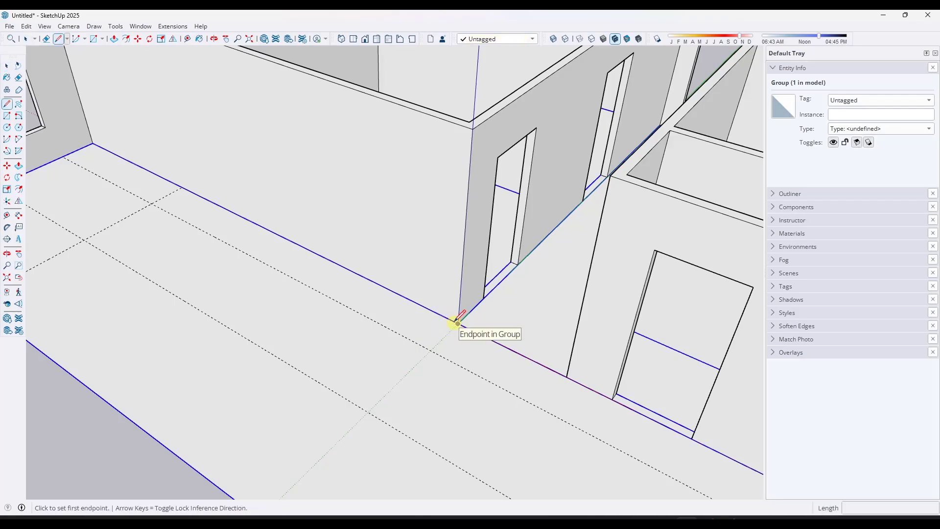
click(457, 322)
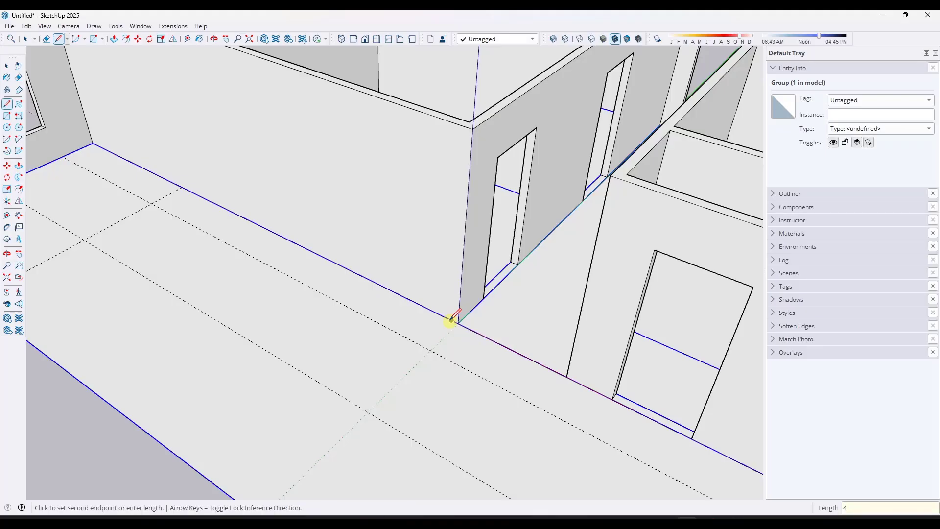
key(Return)
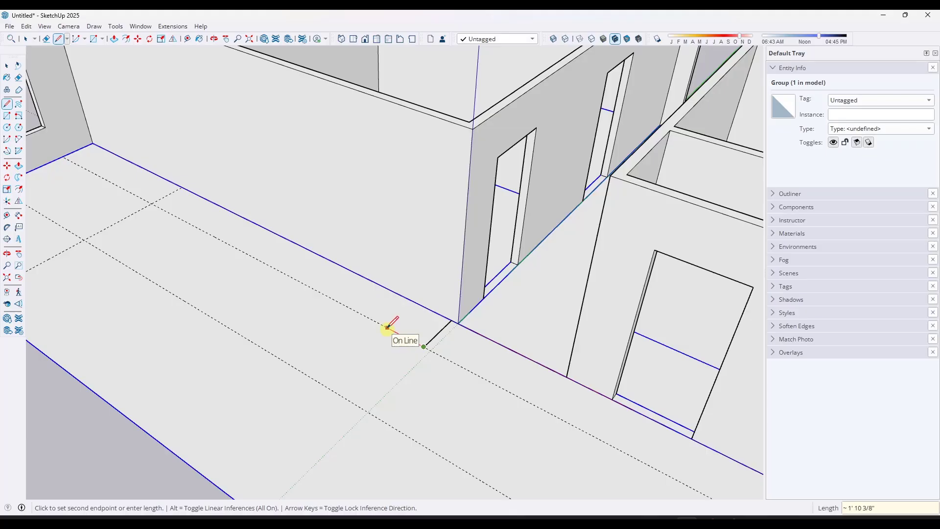
text(2)
key(Return)
click(386, 288)
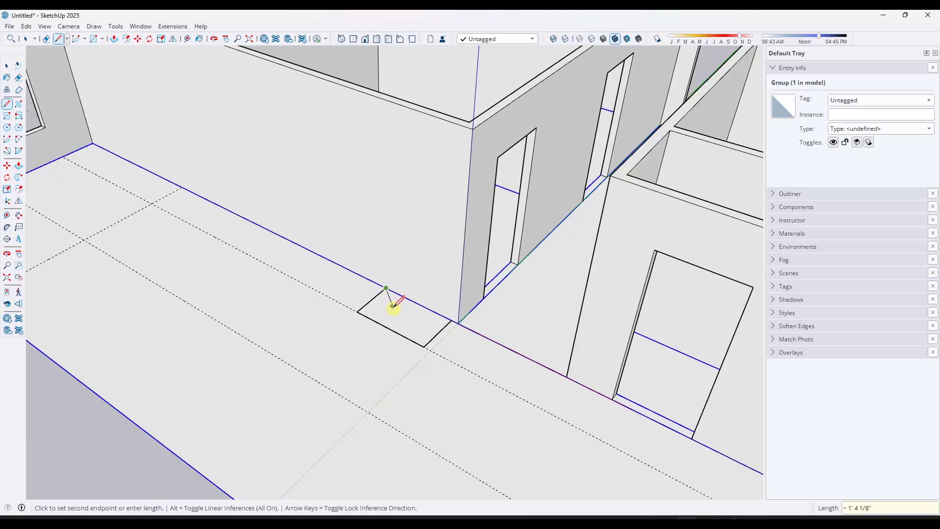
click(451, 322)
Extrude the cabinet footprint upward into a plain box with Push/Pull
key(p)
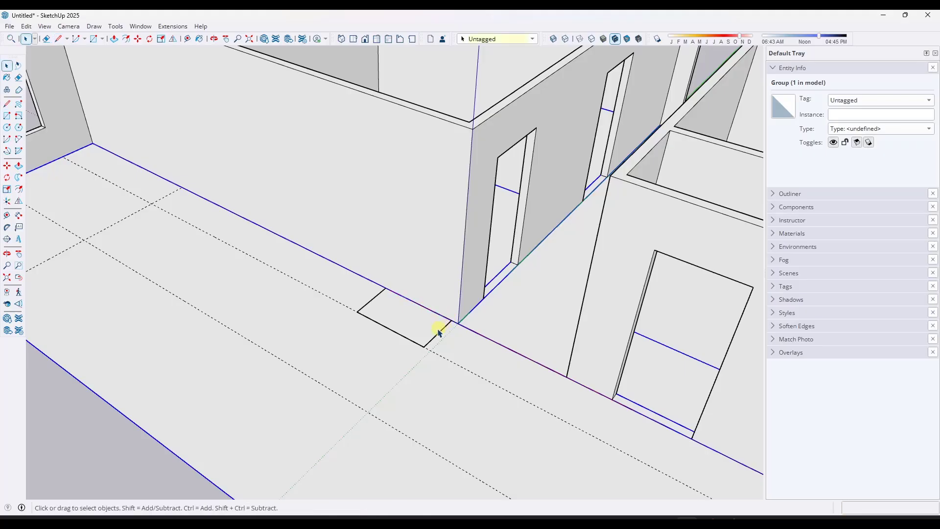
double_click(402, 298)
key(space)
Inspect the plain box by selecting its front face and its side face in turn
click(419, 289)
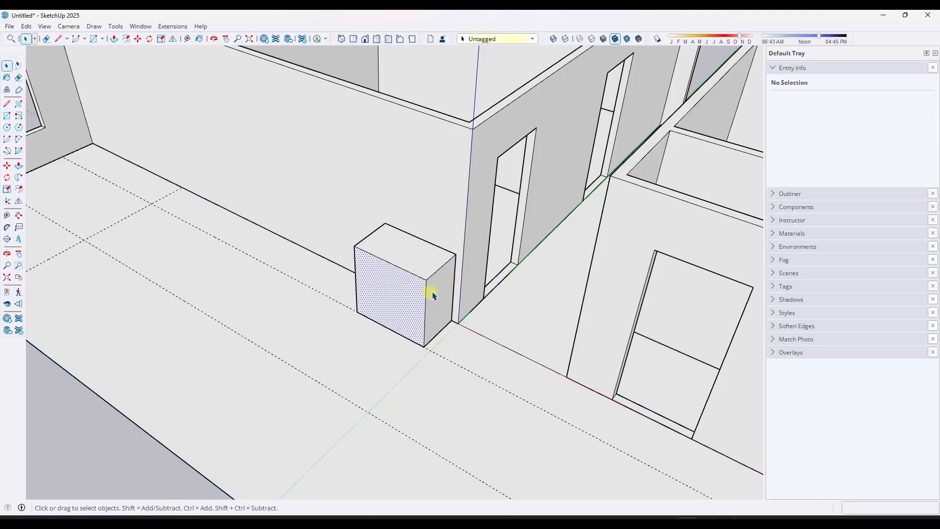
scroll(434, 289, up, 4)
click(447, 288)
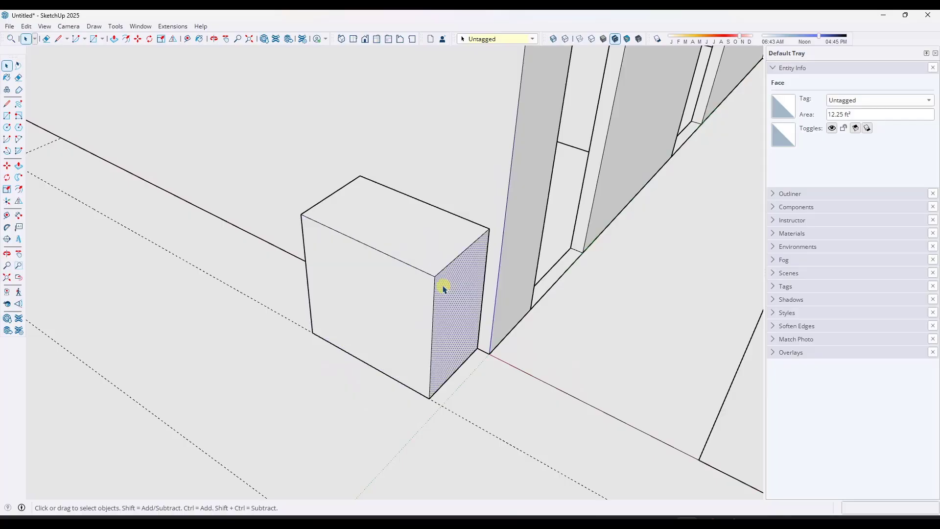
scroll(439, 264, down, 5)
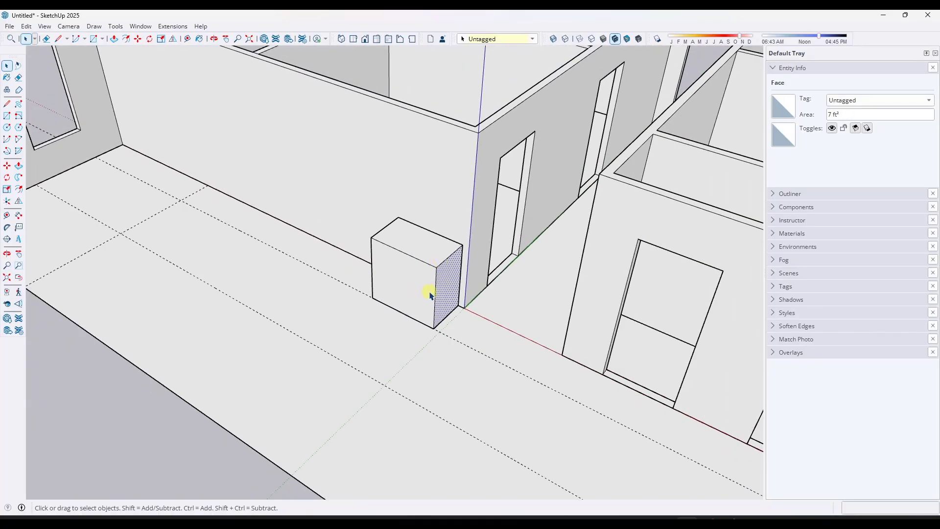
scroll(422, 277, down, 2)
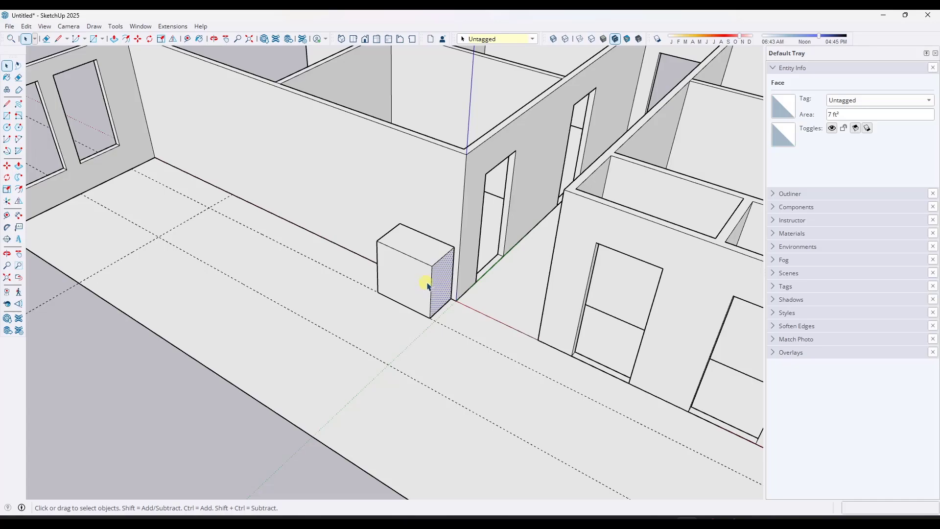
middle_drag(426, 285, 358, 240)
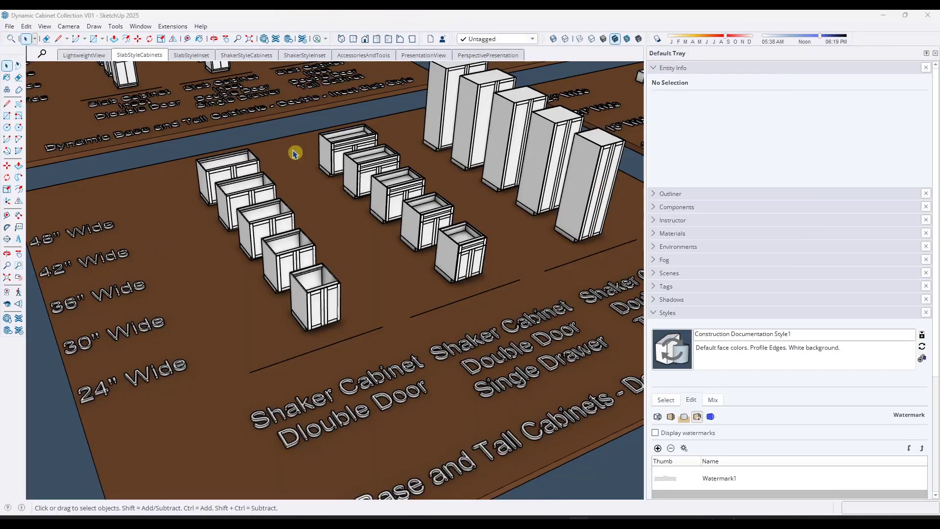
Replace the plain box in the house model with the 42" wide double-door shaker base cabinet from the Dynamic Cabinet Collection
click(235, 207)
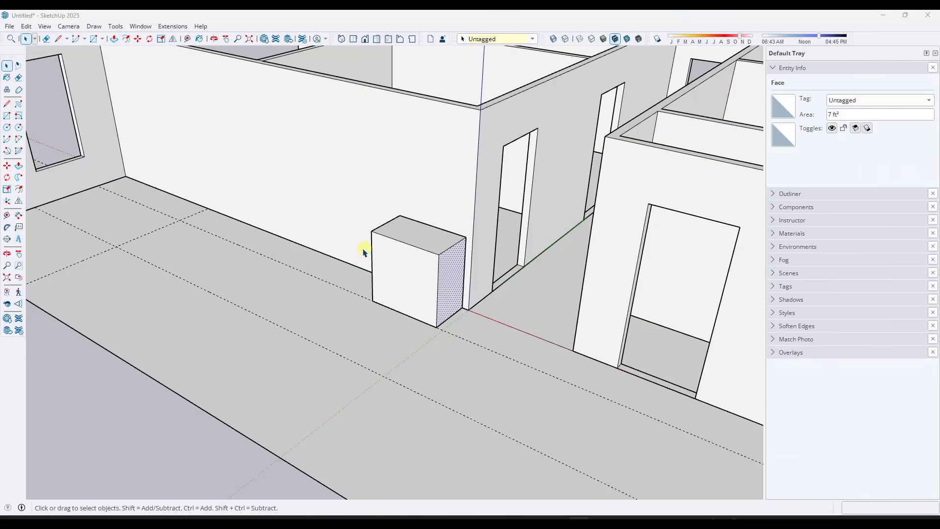
click(430, 268)
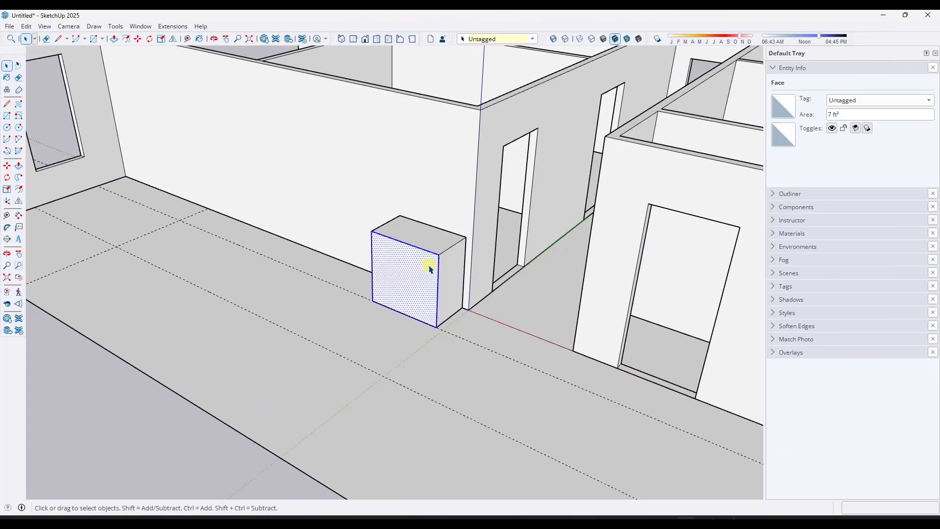
triple_click(429, 268)
key(Delete)
key(ctrl+v)
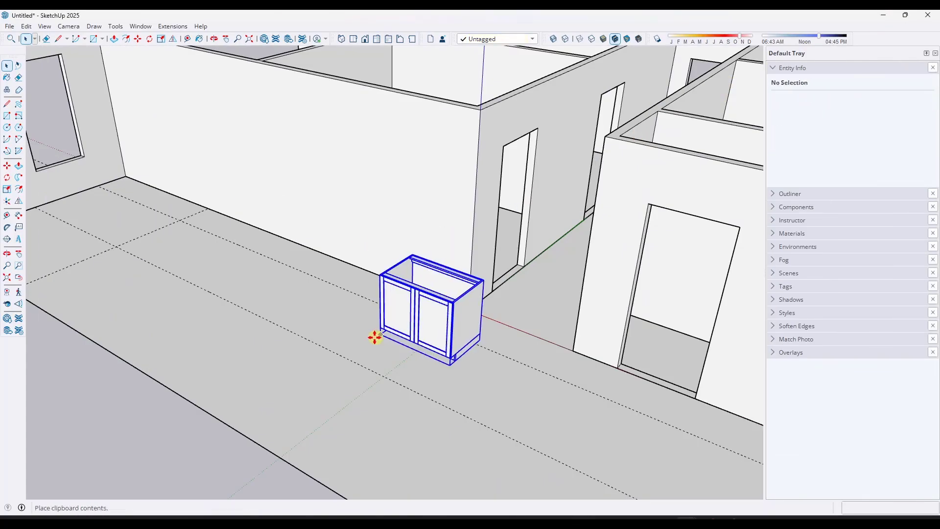
click(338, 324)
Move the shaker cabinet by its rear lower corner against the wall, next to the wall's outer corner
scroll(434, 329, up, 5)
click(435, 332)
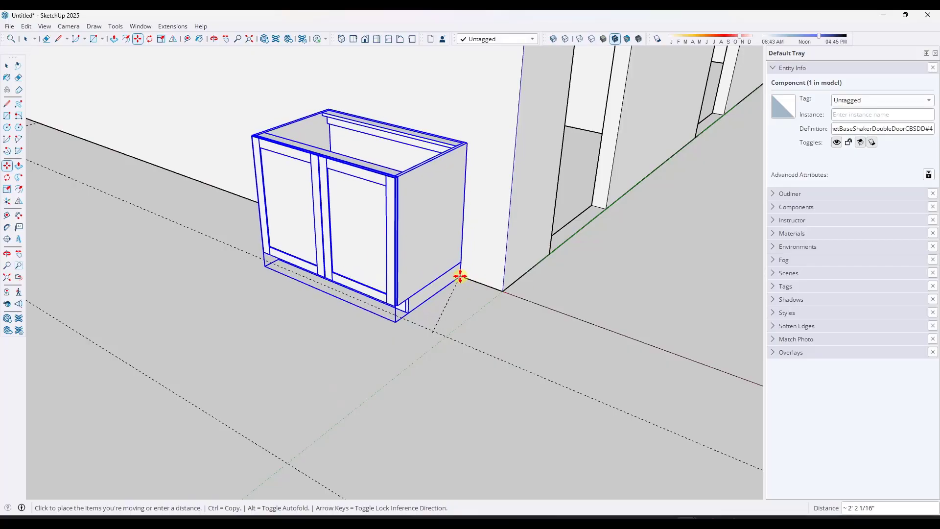
scroll(421, 294, up, 5)
click(431, 289)
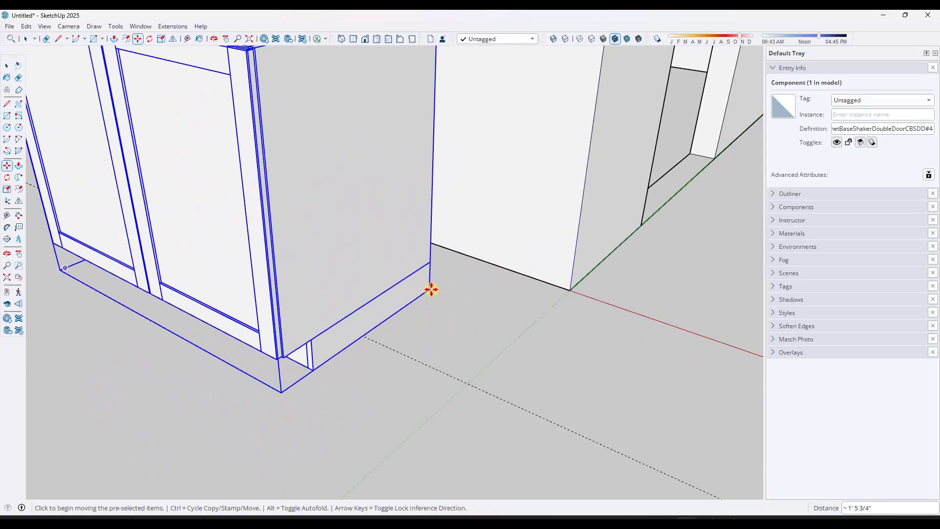
click(431, 289)
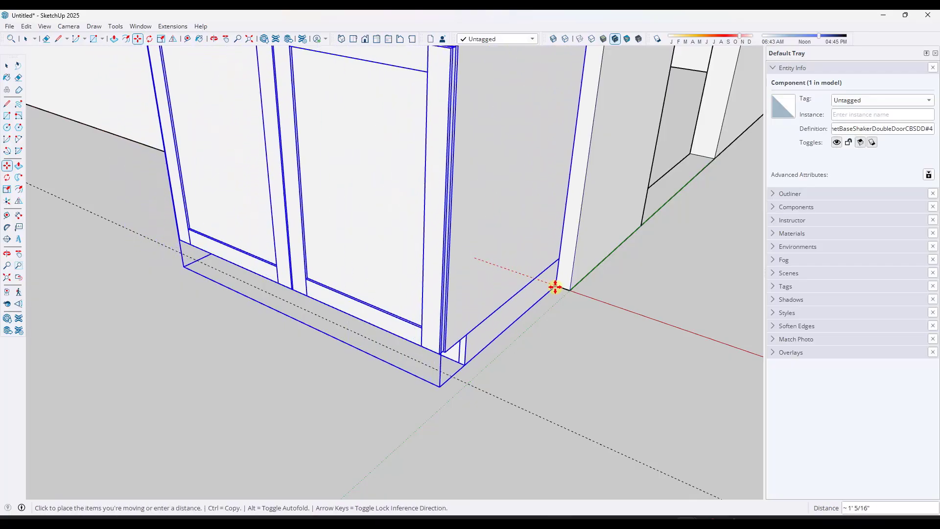
click(554, 291)
scroll(554, 292, down, 5)
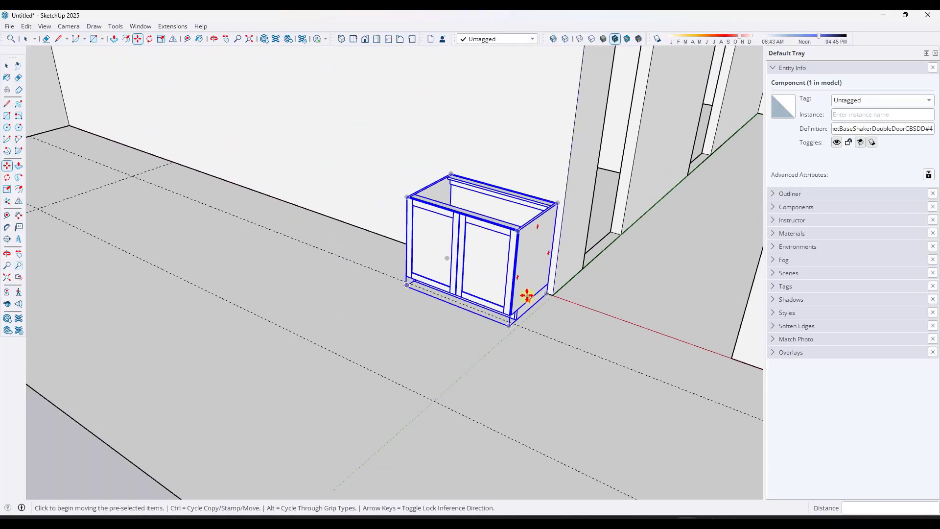
Scale the shaker cabinet's width along the red axis by 0.73
middle_drag(528, 296, 516, 280)
shift+middle_drag(542, 275, 390, 263)
key(s)
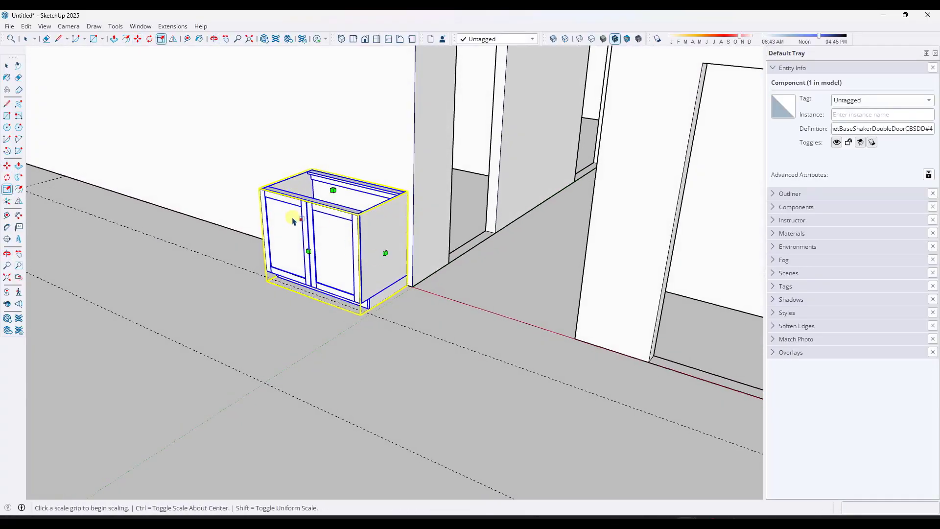
drag(284, 216, 314, 235)
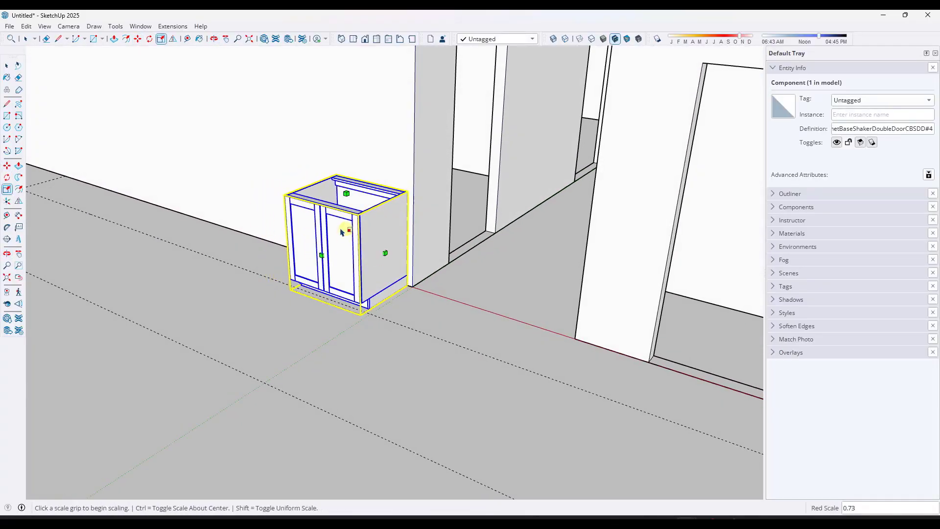
Try different depths on the shaker cabinet with the Scale tool, and delete the cabinet
key(space)
key(s)
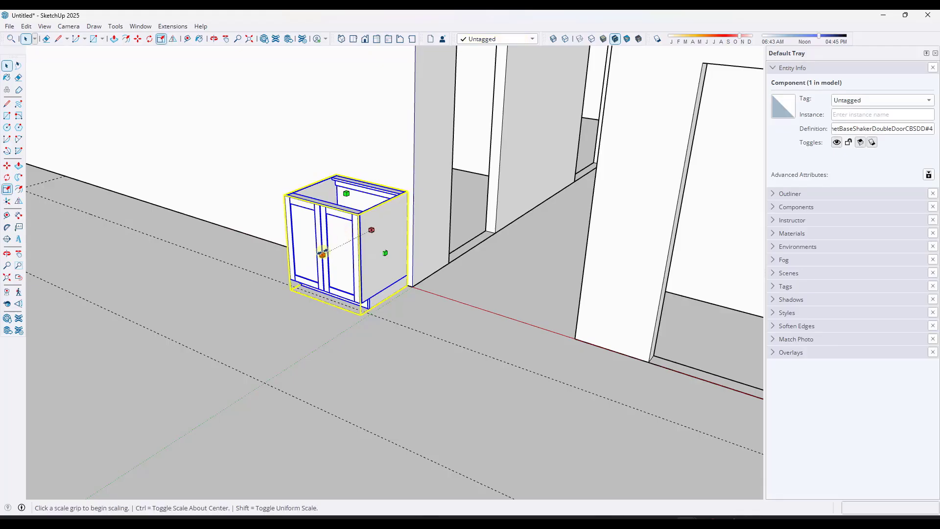
drag(324, 249, 338, 248)
key(ctrl+z)
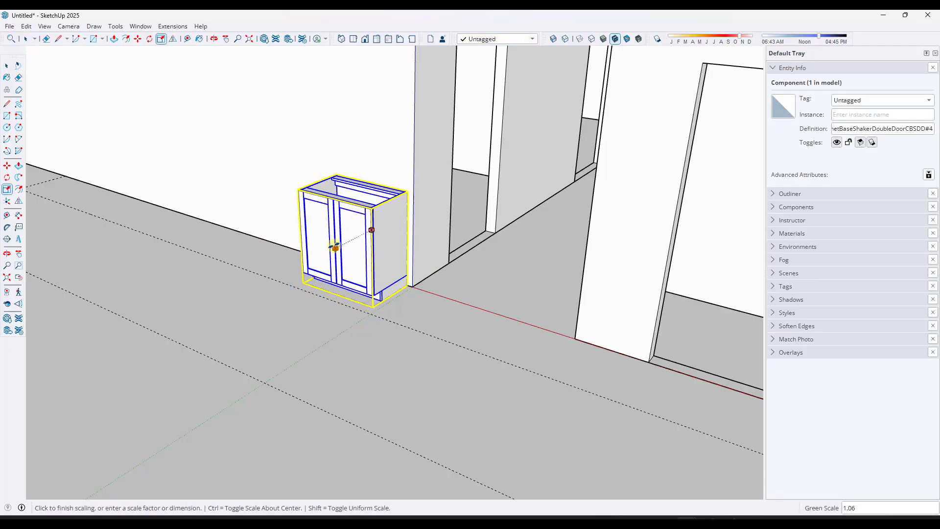
key(space)
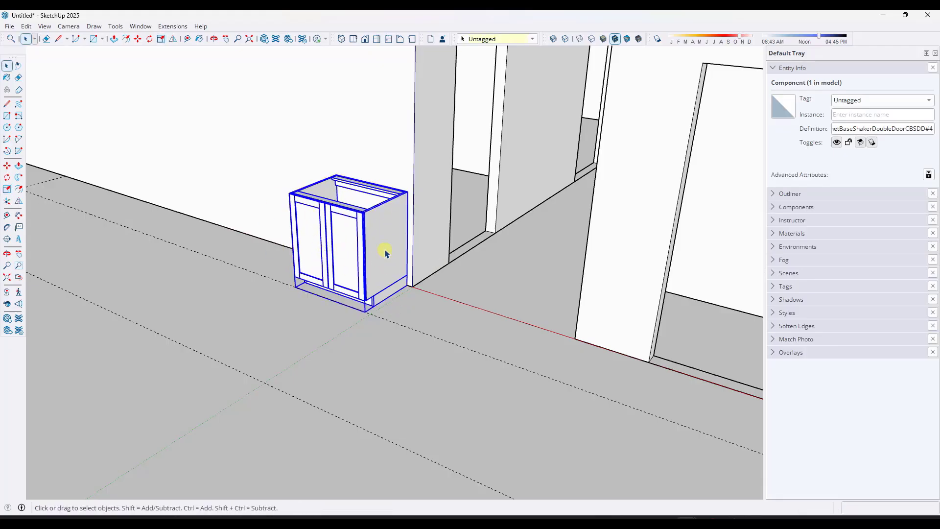
key(Delete)
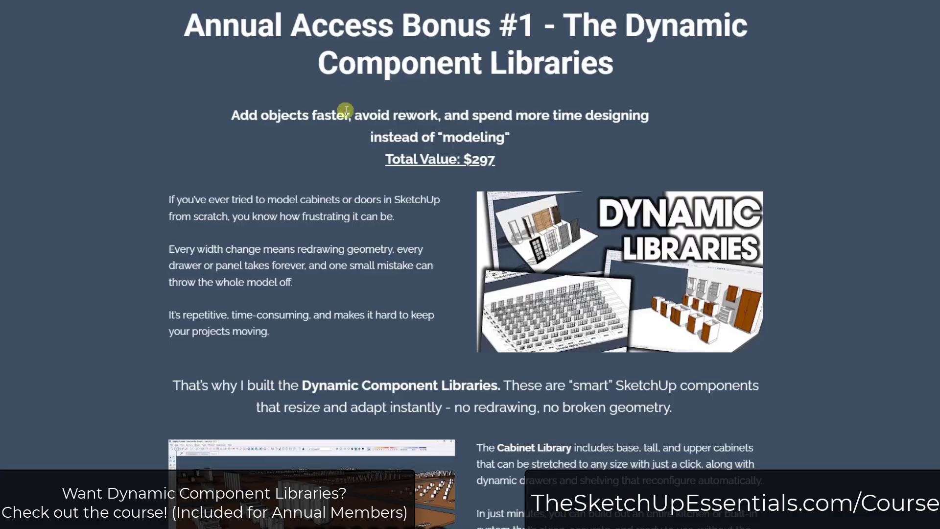
Stretch the selected vertical sliding window in the library to about 1.5 times its height along the blue axis, and widen it along the red axis
scroll(342, 98, down, 3)
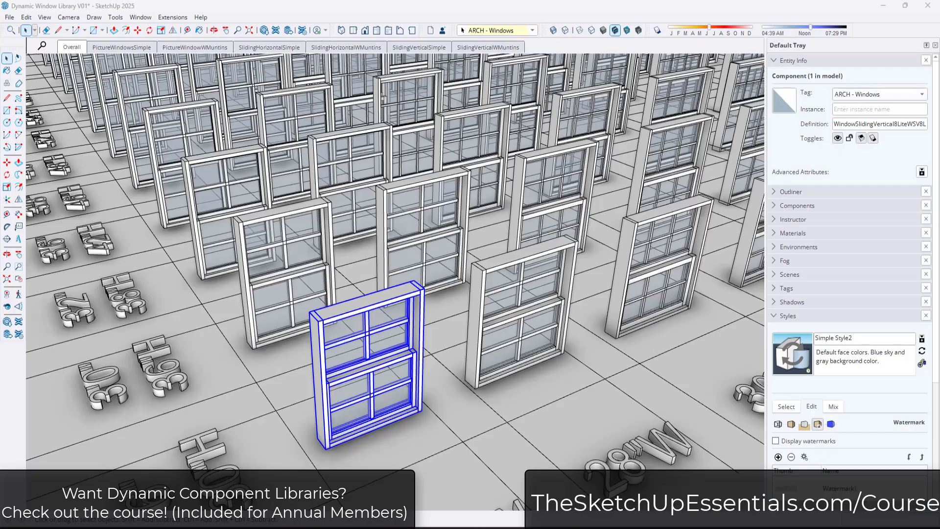
key(s)
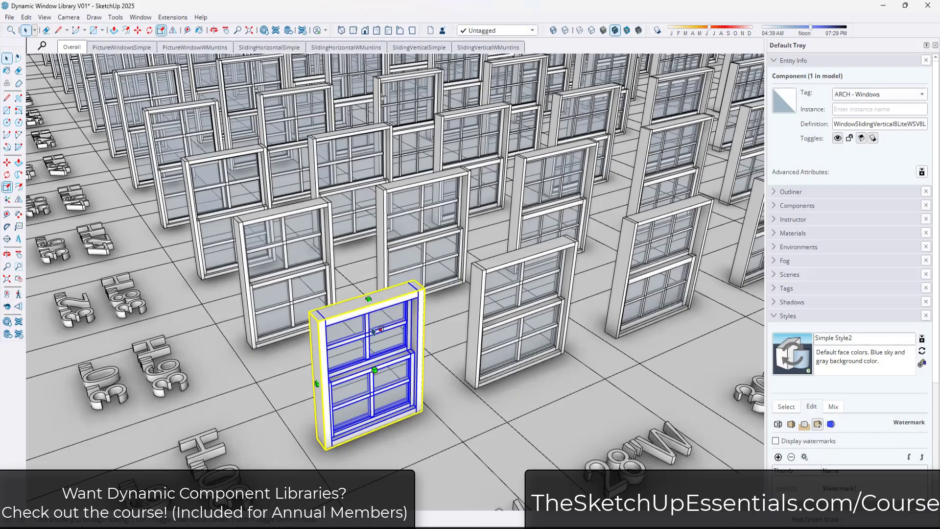
drag(369, 300, 373, 254)
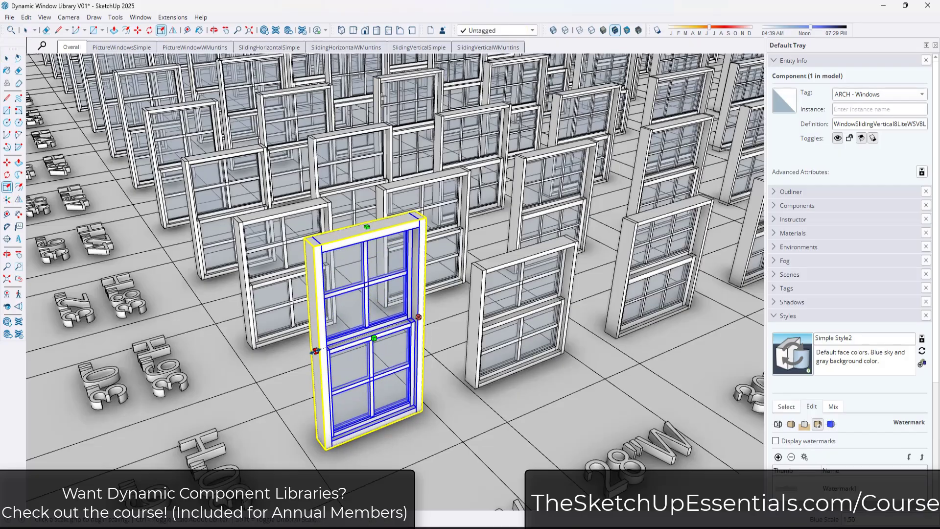
drag(316, 351, 235, 377)
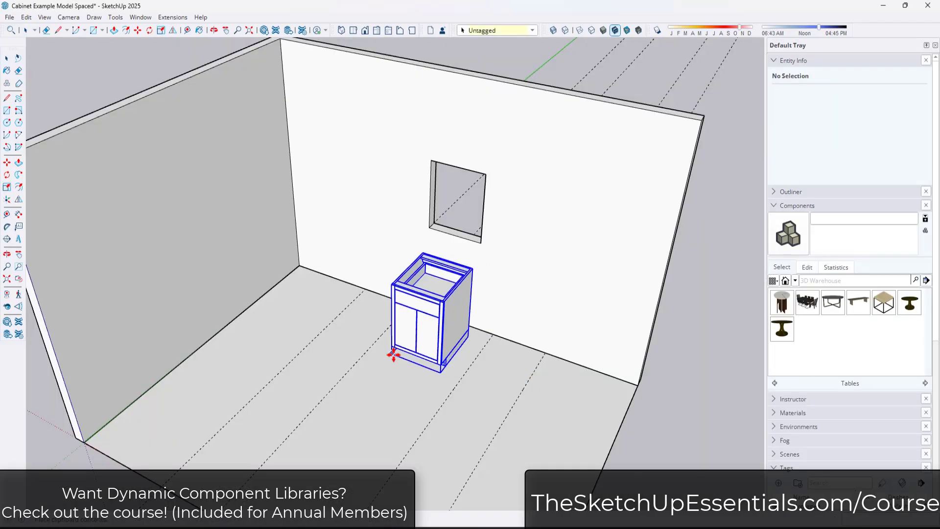
Scale the one-drawer, two-door slab base cabinet wider along the wall toward the dashed floor guide
scroll(498, 317, up, 3)
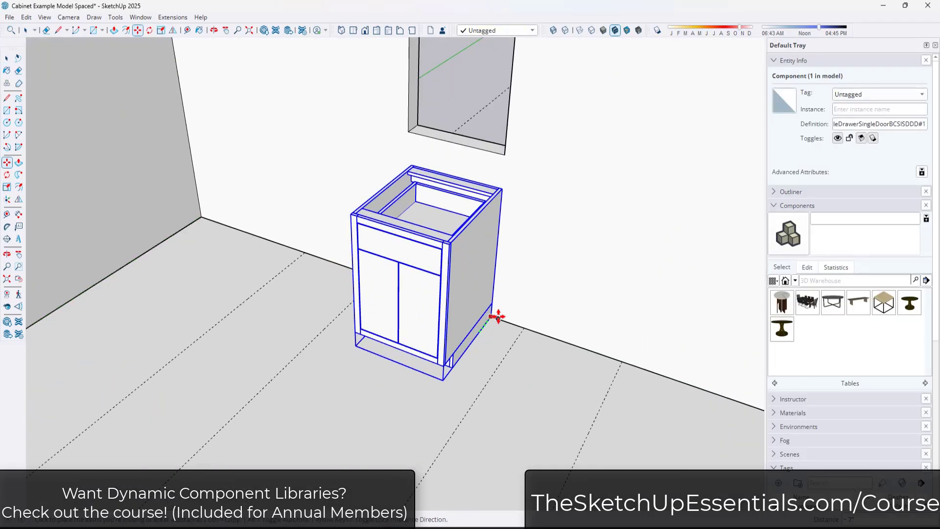
key(s)
drag(479, 393, 315, 388)
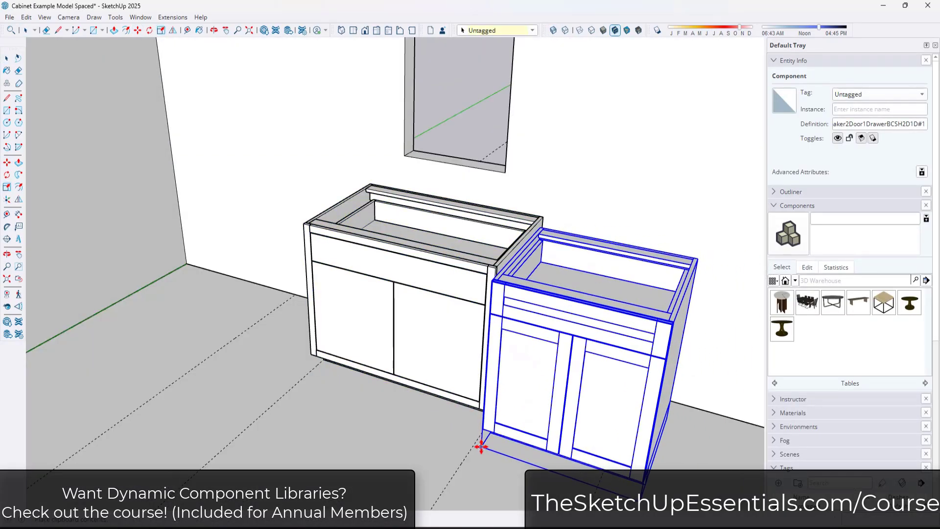
Scale the two-door shaker cabinet beside the slab cabinet along the red axis by about 0.74 to the dashed floor guide
scroll(466, 288, up, 5)
scroll(481, 204, down, 5)
key(s)
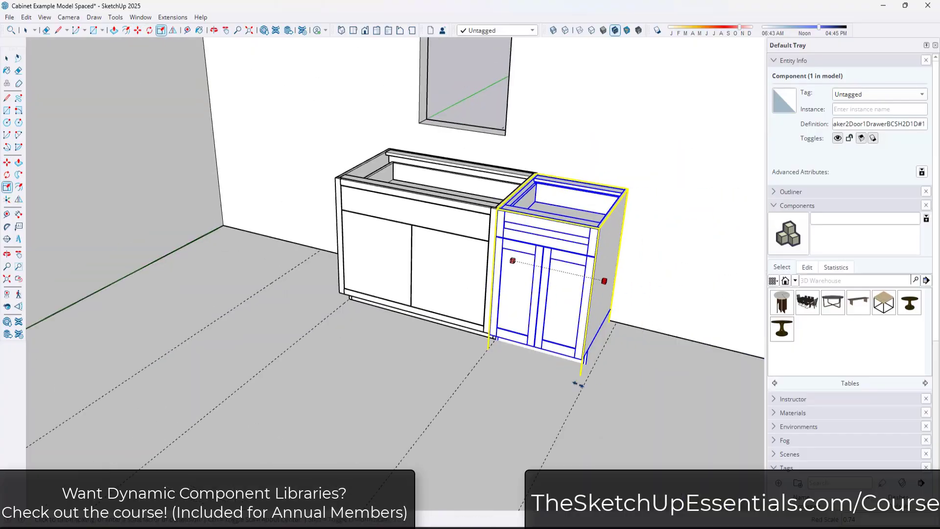
key(m)
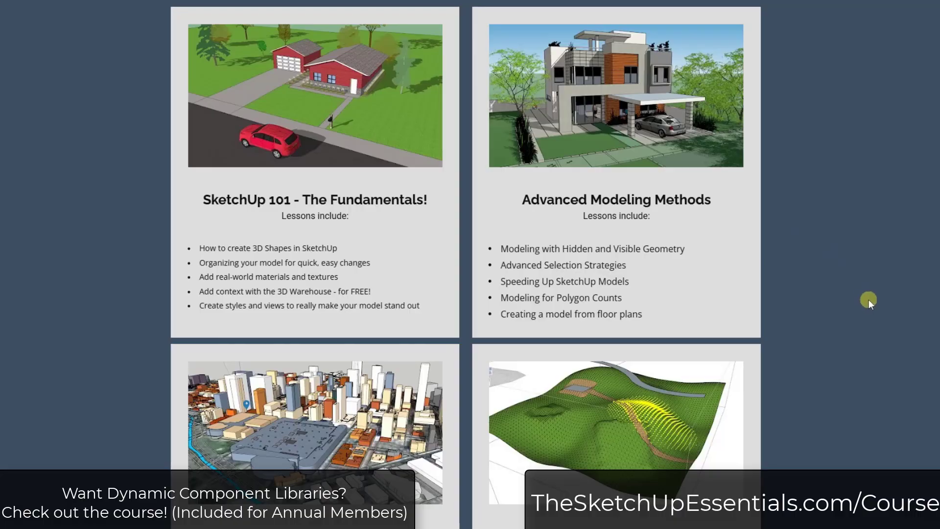
Read through the course page's lesson blocks and its Topic Deep Dives section
scroll(872, 295, down, 4)
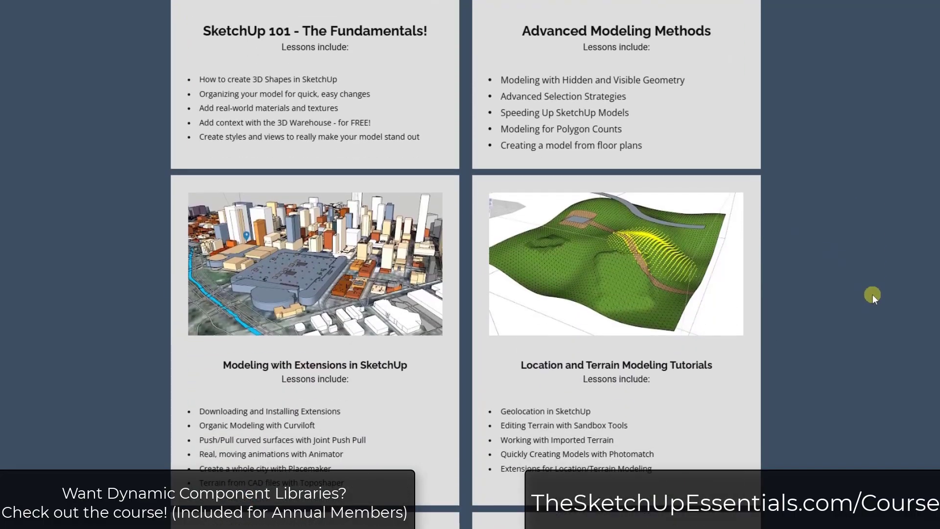
scroll(873, 293, down, 3)
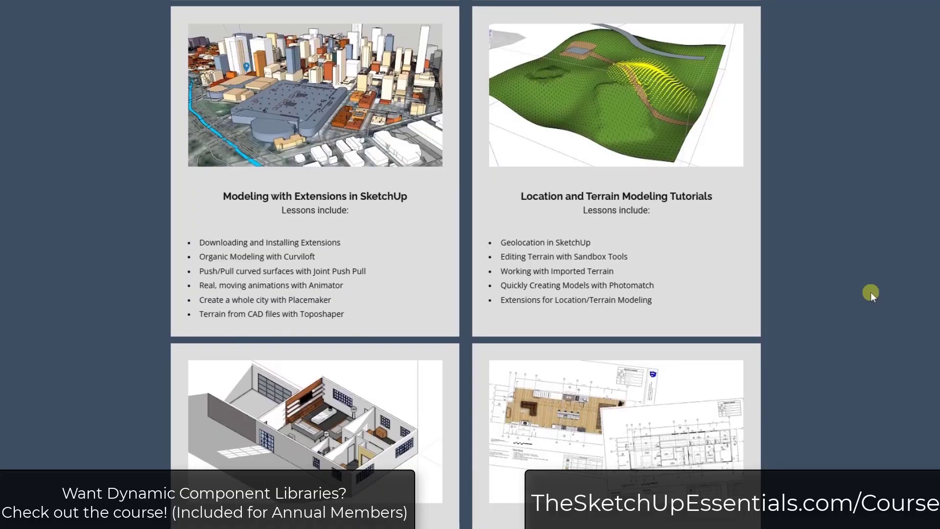
scroll(133, 294, down, 6)
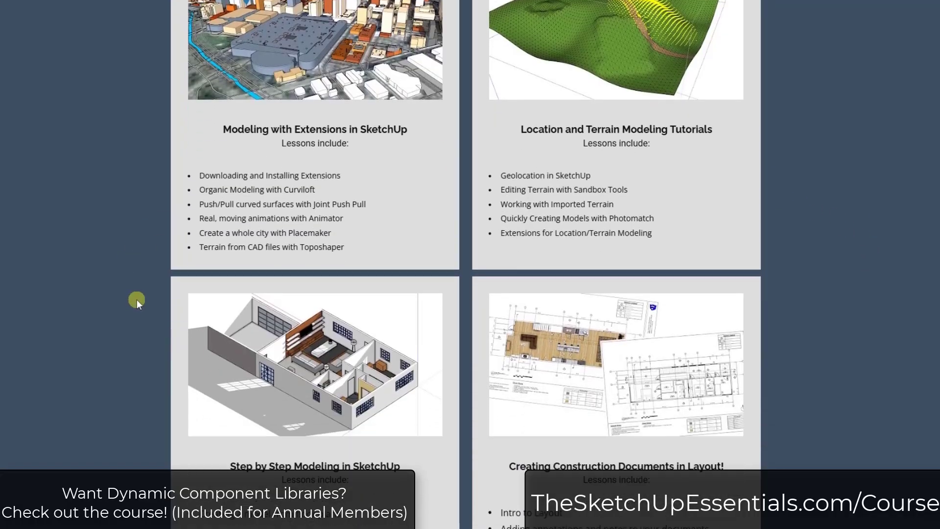
scroll(152, 292, down, 3)
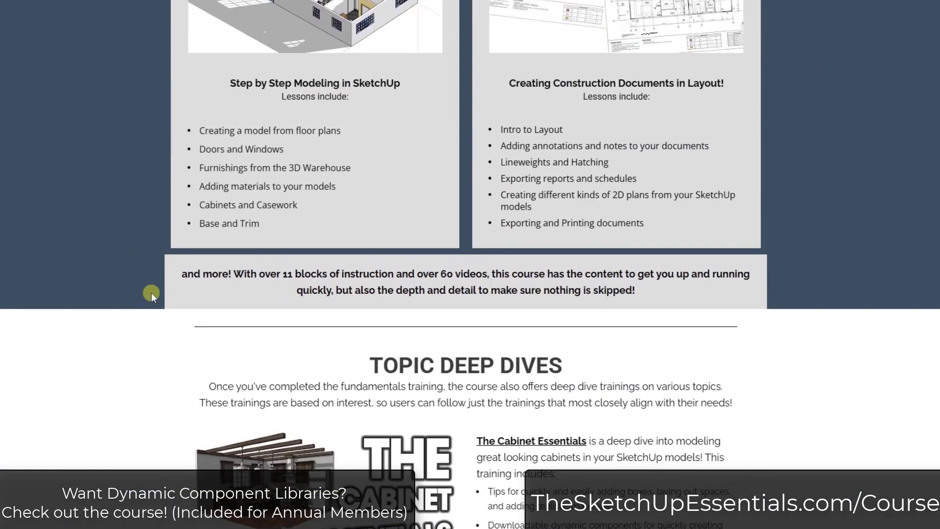
scroll(152, 289, down, 5)
scroll(151, 289, down, 2)
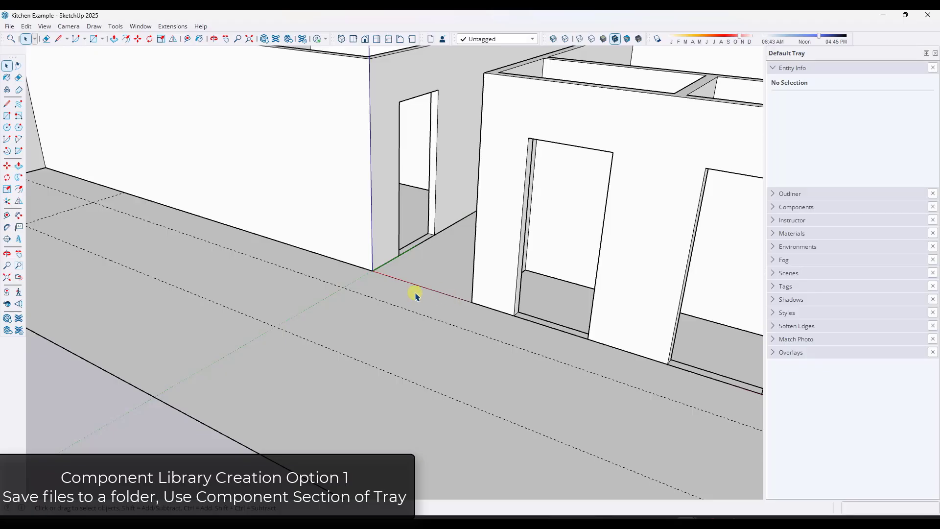
drag(416, 294, 400, 280)
key(space)
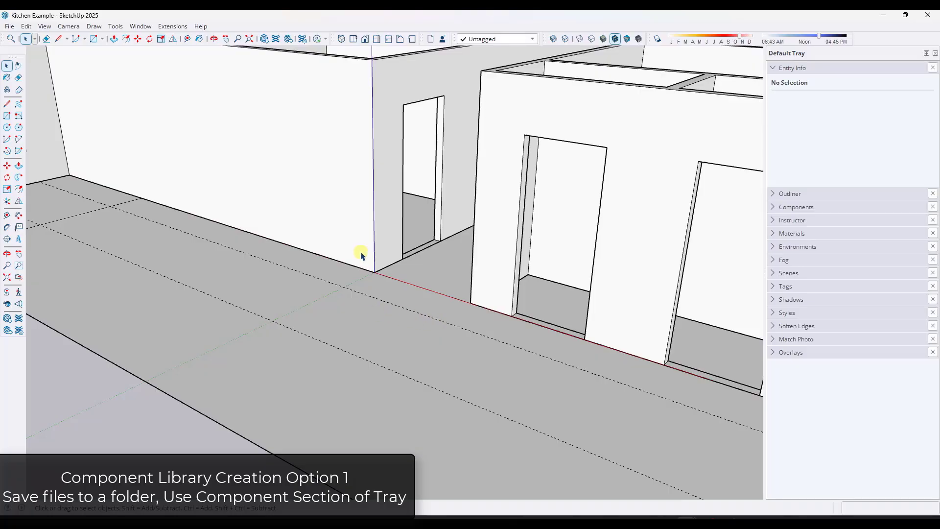
scroll(361, 255, down, 5)
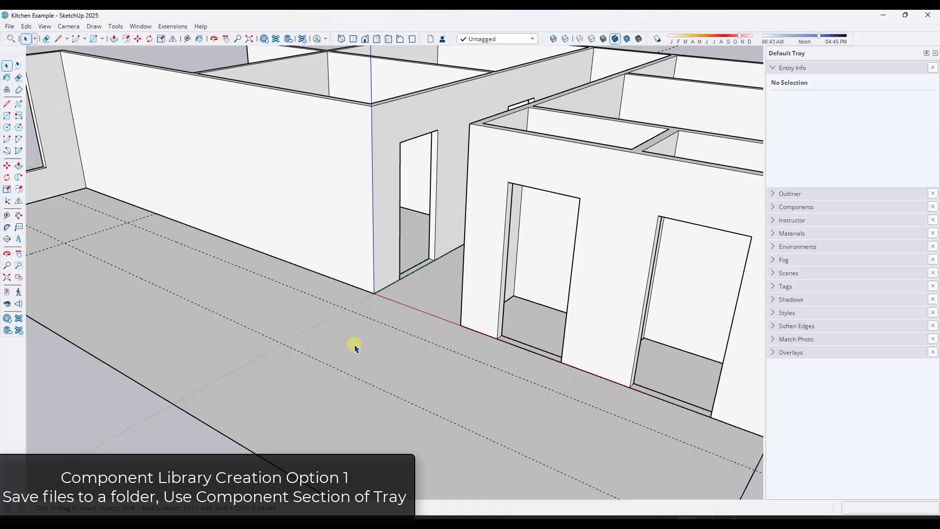
Switch to File Explorer, examine the SketchUp files in the SKP Files > Tables folder as large icons, and close the window
click(579, 522)
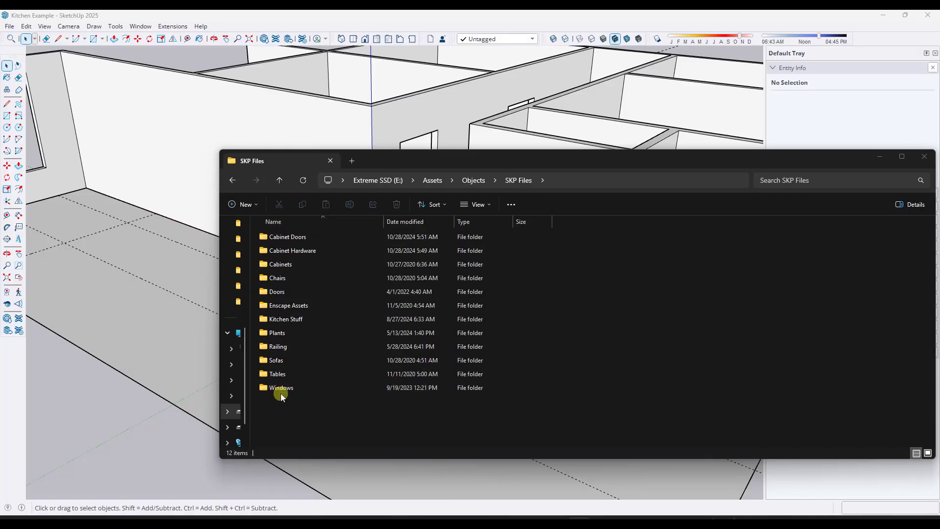
double_click(277, 375)
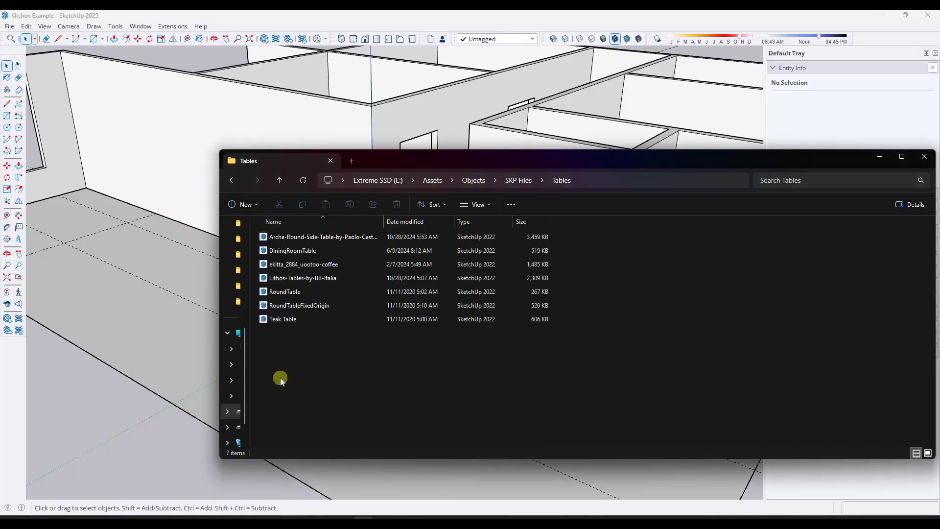
right_click(334, 354)
mouse_move(372, 224)
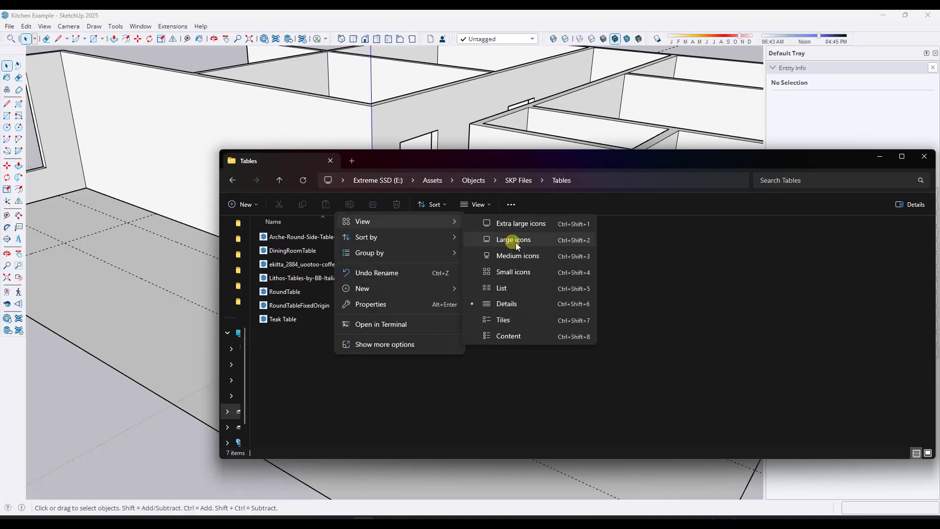
click(515, 242)
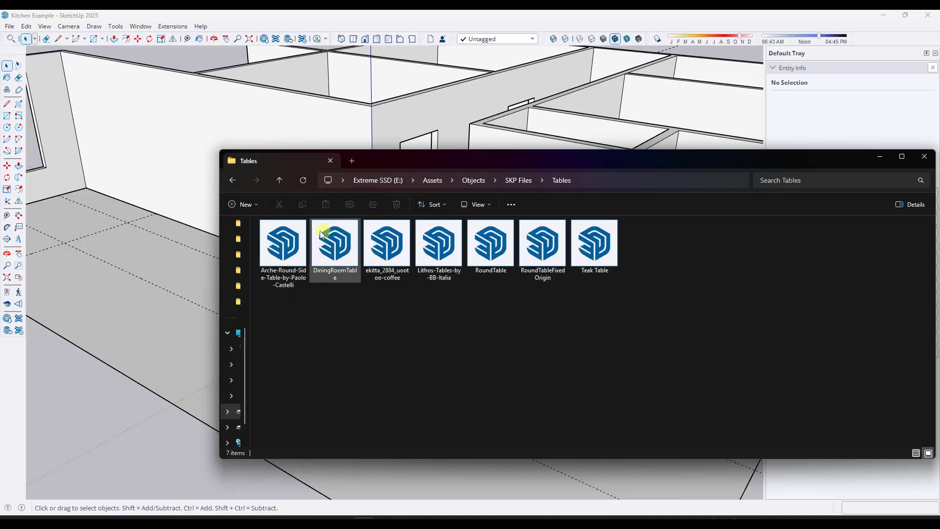
click(924, 156)
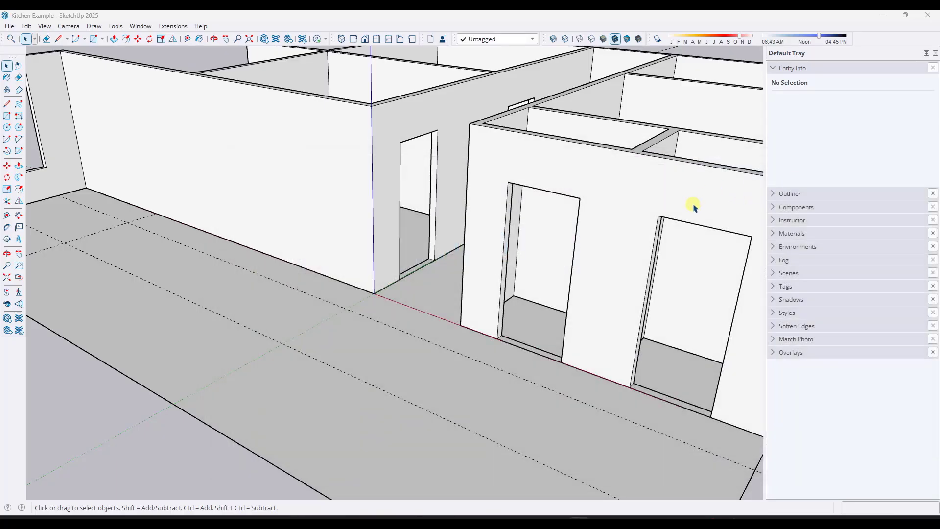
Open the Tables folder inside SKP Files as a component collection
click(774, 207)
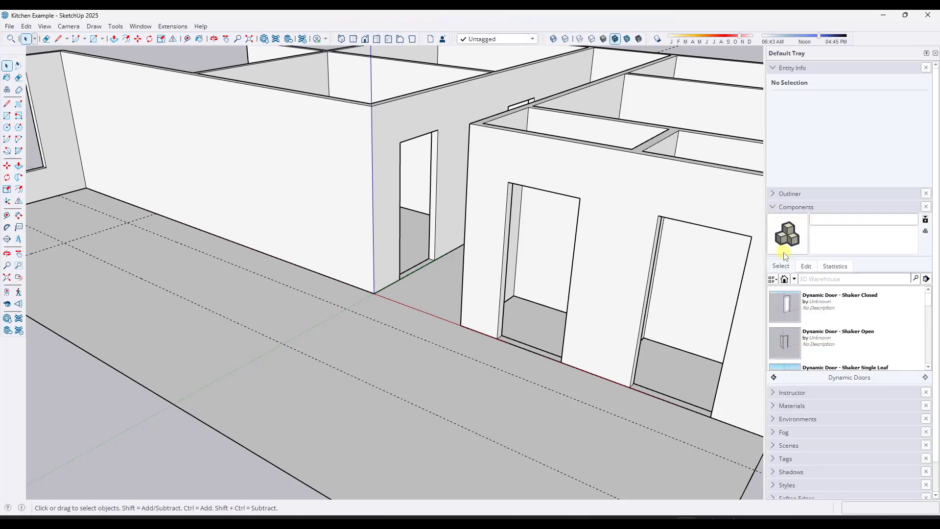
click(927, 279)
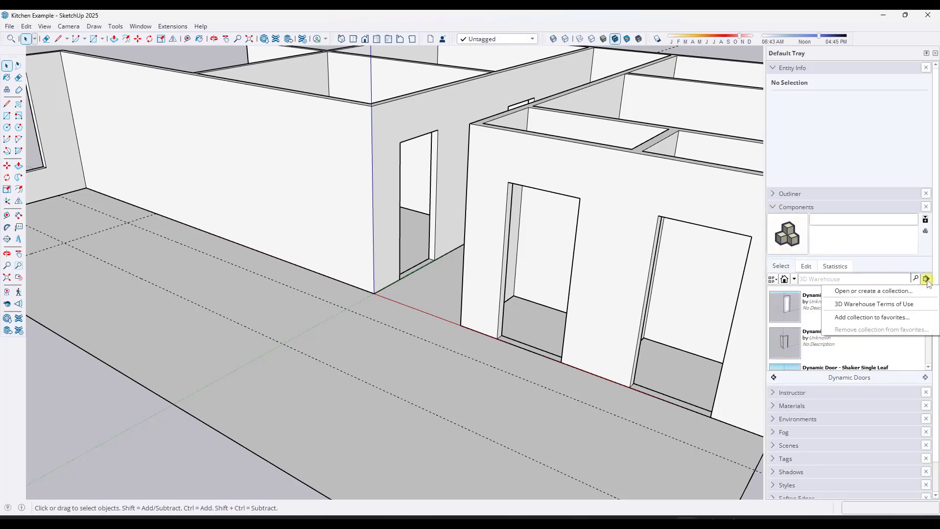
click(898, 292)
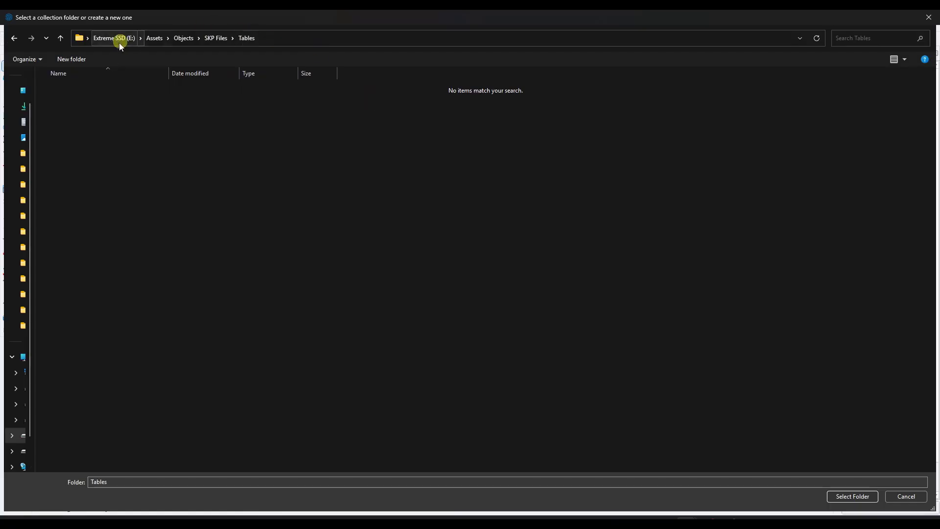
click(853, 497)
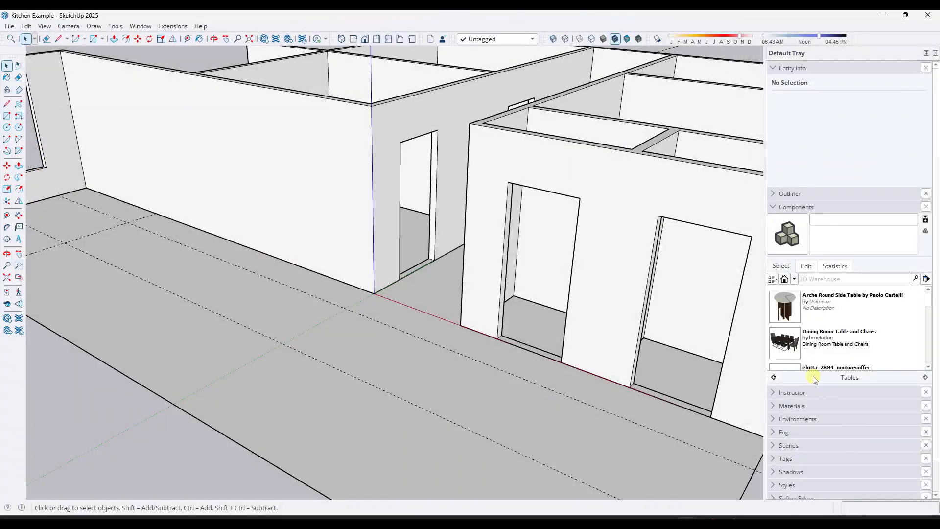
Widen the tray and show the Tables collection's components as large thumbnails
scroll(844, 315, down, 5)
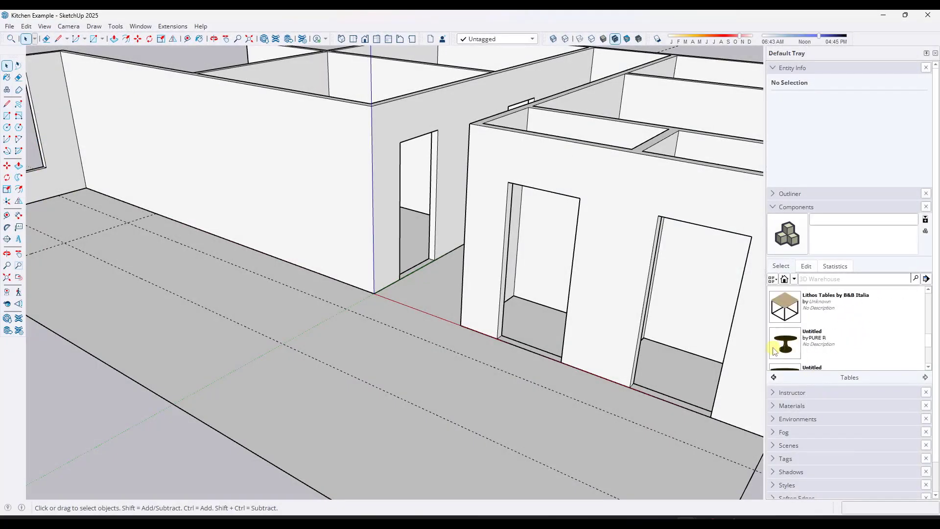
drag(765, 345, 646, 347)
scroll(768, 345, down, 1)
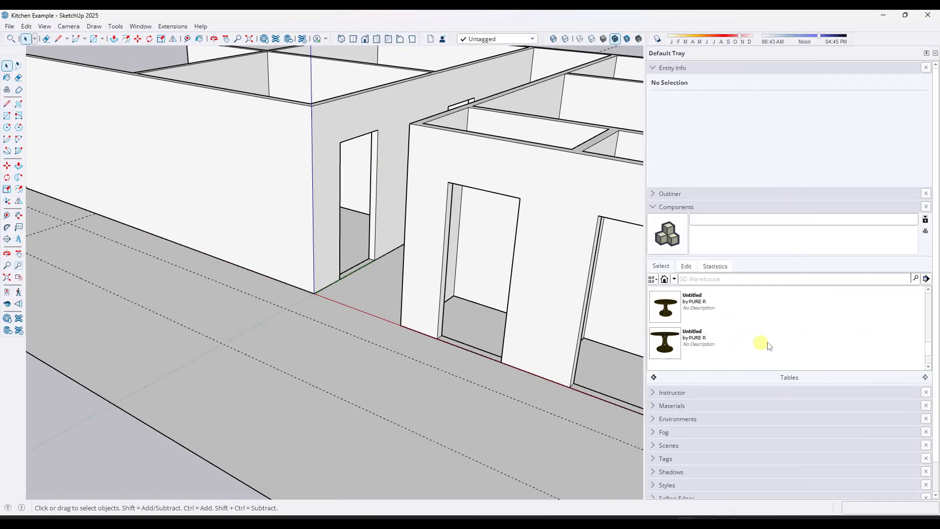
click(926, 278)
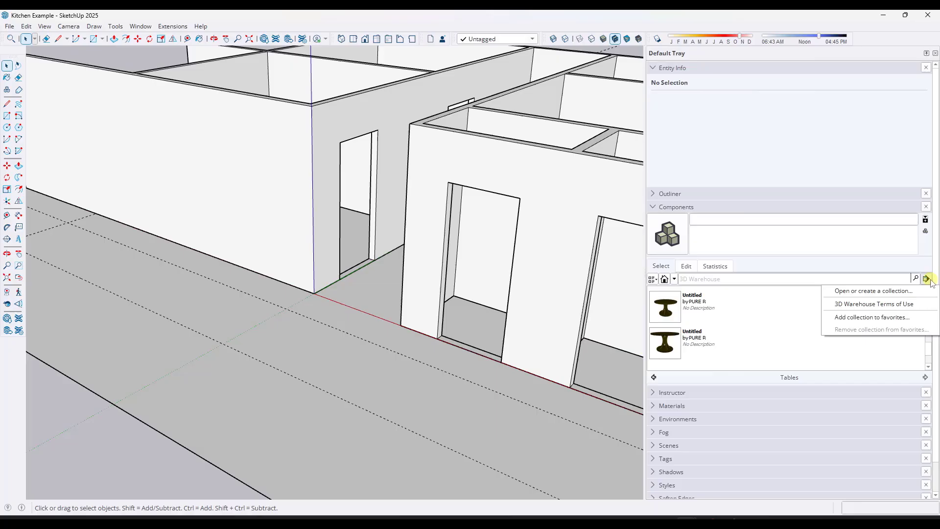
click(657, 279)
click(695, 302)
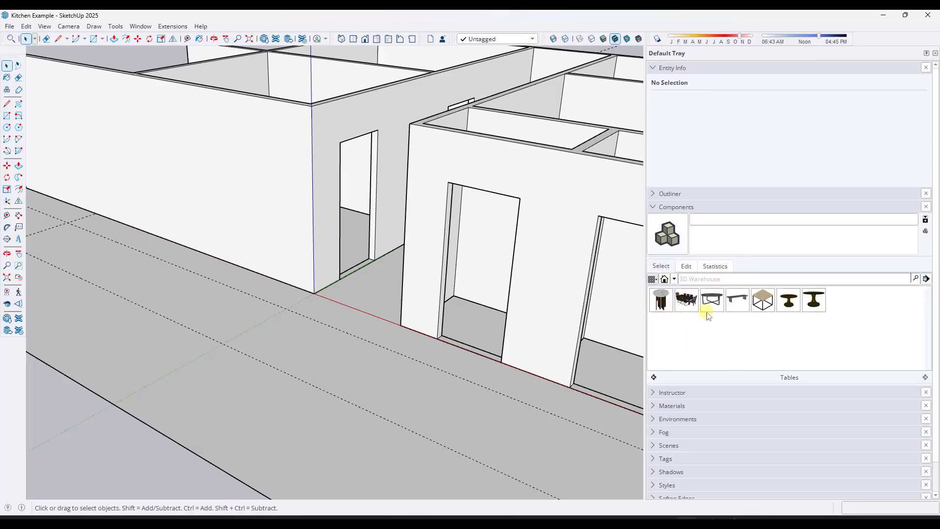
Try small thumbnails for the Tables collection and return to large thumbnails
click(653, 279)
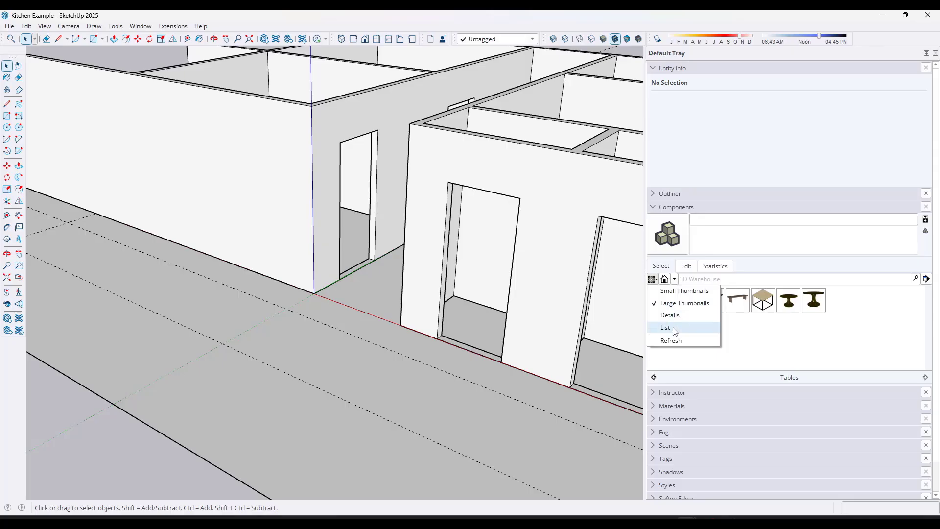
click(669, 292)
click(656, 281)
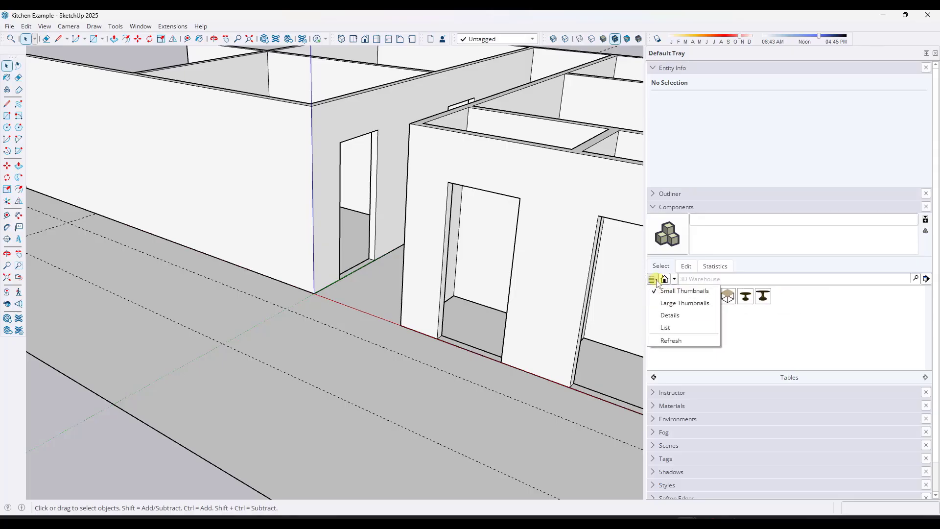
click(670, 302)
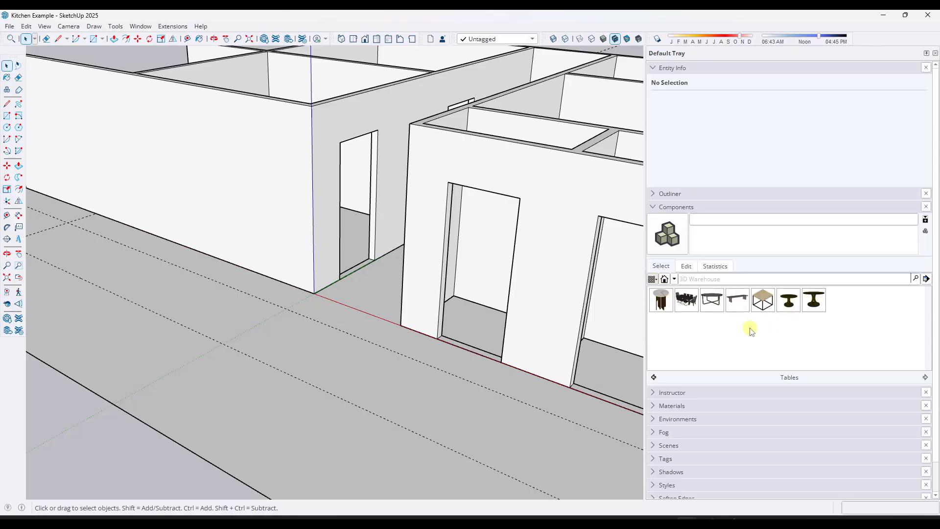
Place the ekitta_2884_uootoo-coffee table from the Tables collection on the floor in front of the outer wall corner
click(714, 307)
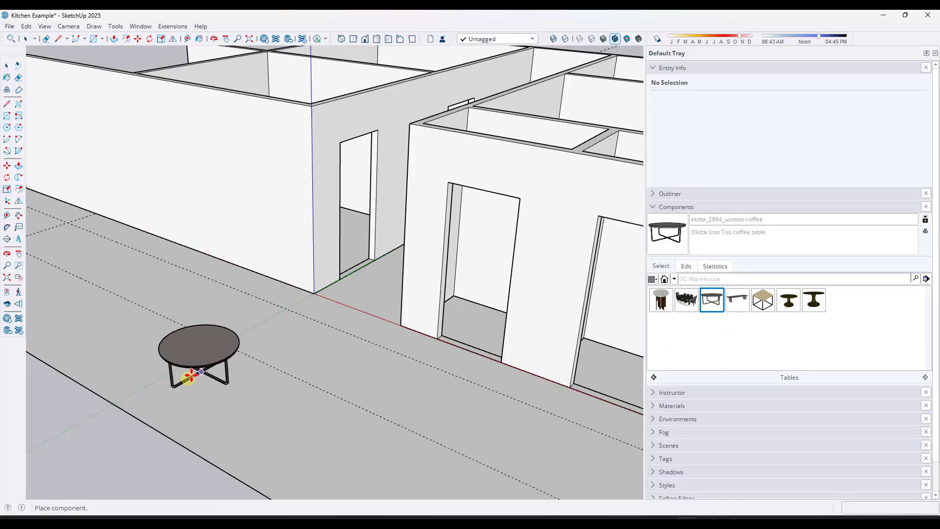
click(208, 378)
key(m)
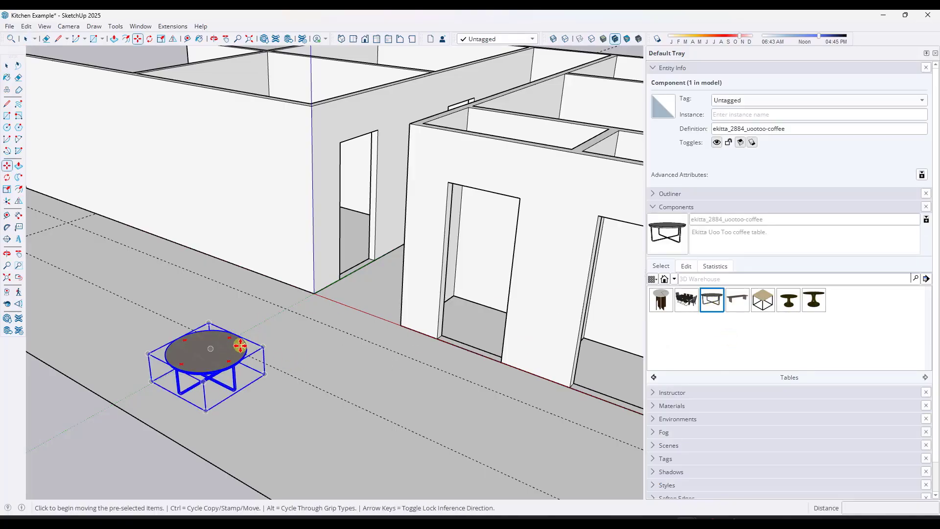
key(space)
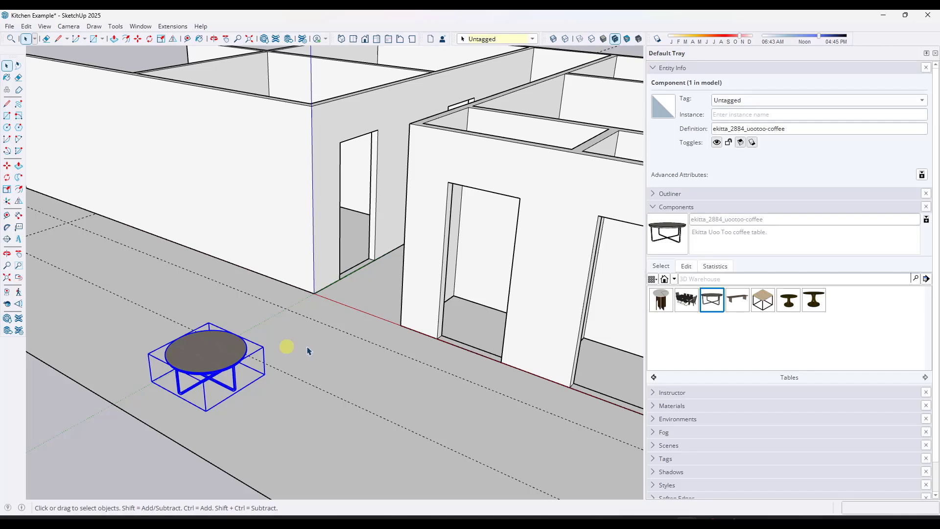
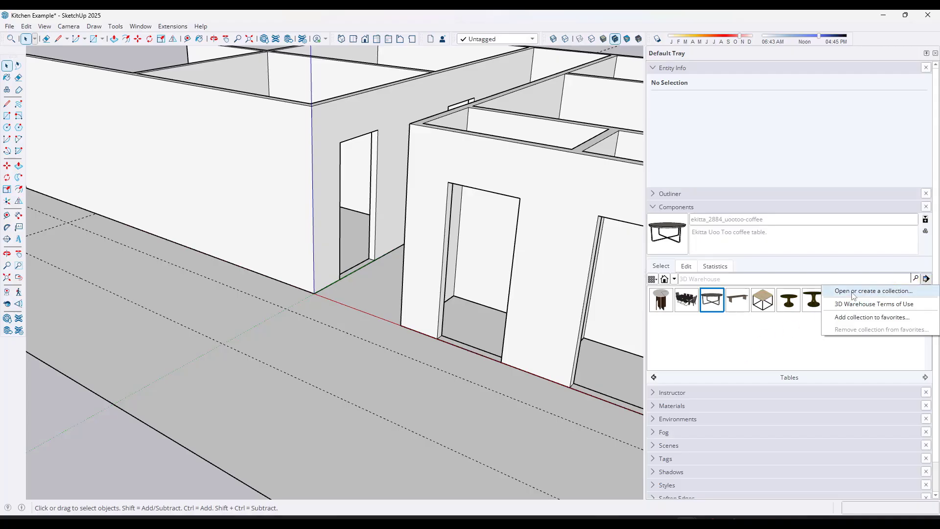
click(767, 342)
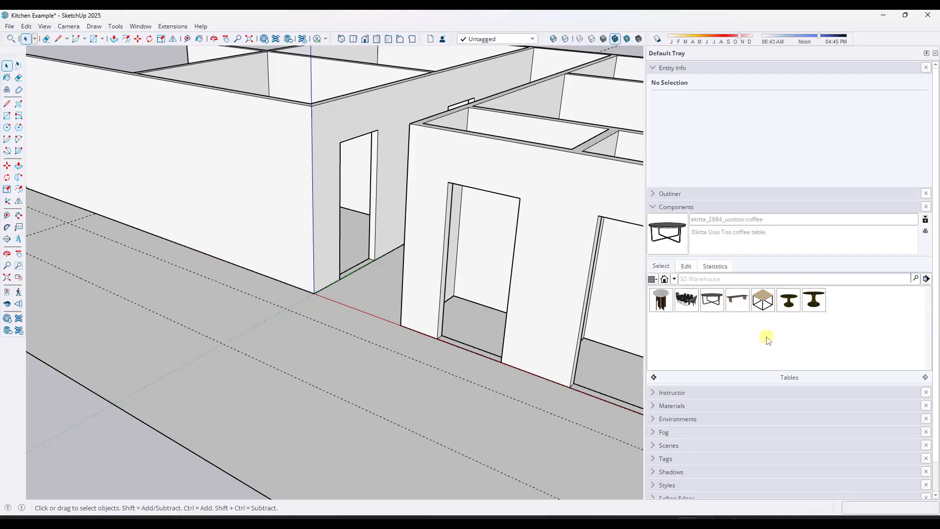
scroll(478, 362, down, 2)
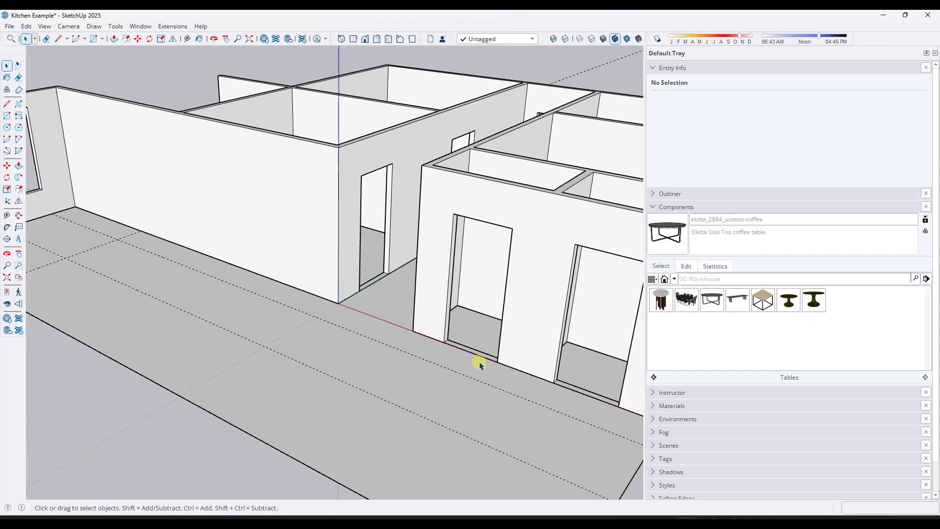
middle_drag(370, 355, 480, 346)
scroll(482, 347, up, 2)
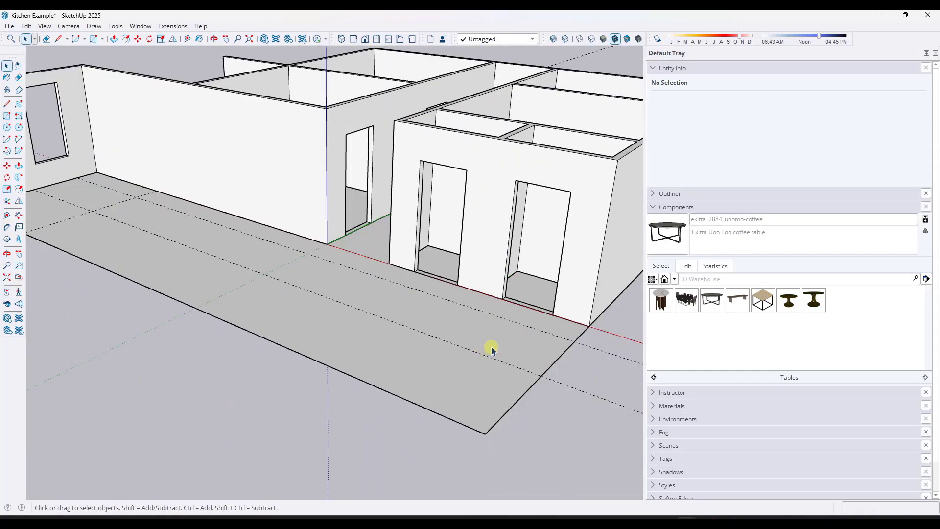
shift+middle_drag(386, 330, 517, 359)
middle_drag(445, 333, 468, 319)
scroll(468, 318, up, 1)
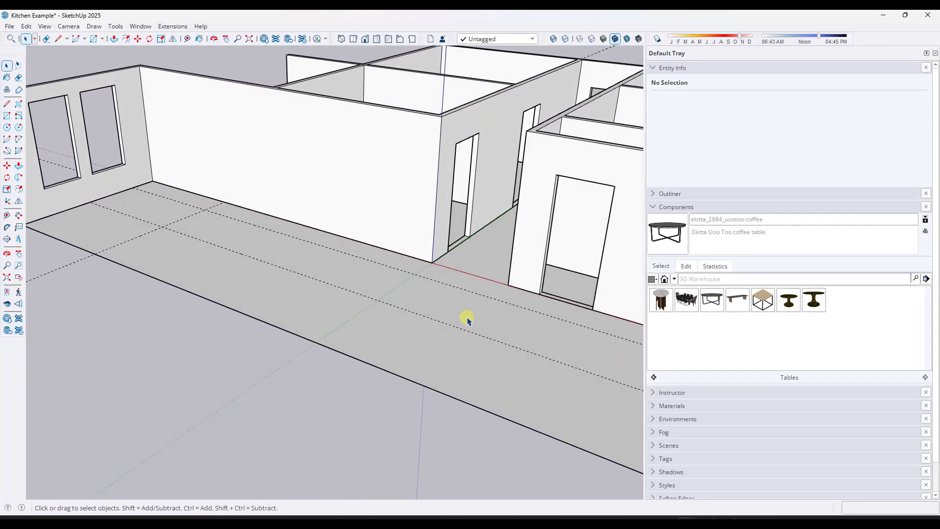
Show the FlexTools toolbar and open its Component Finder
right_click(877, 40)
click(783, 177)
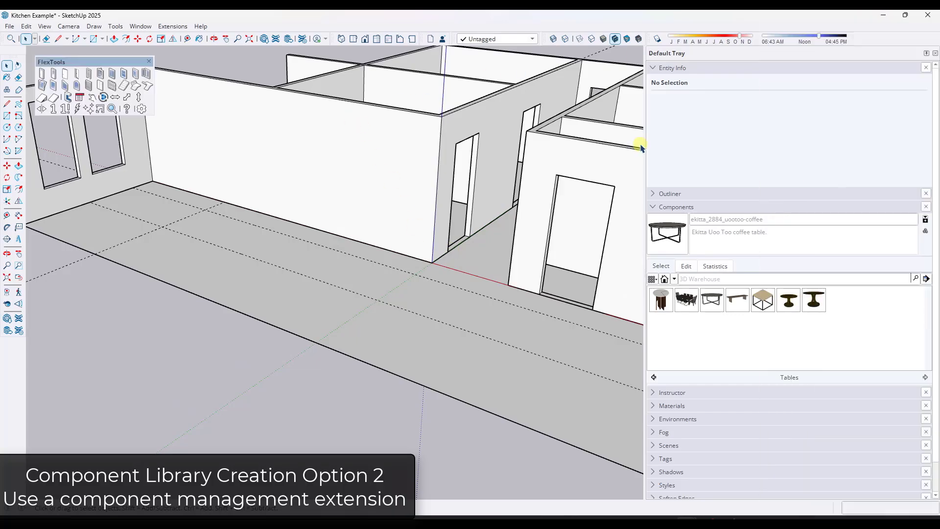
click(112, 109)
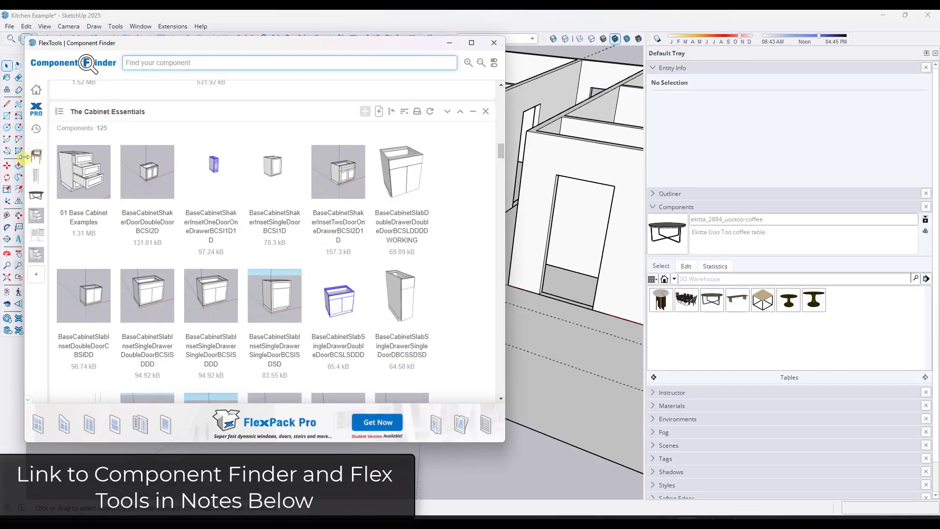
Look through the Chairs and Doors collections in Component Finder, moving its window aside to keep the model's floor visible
click(36, 156)
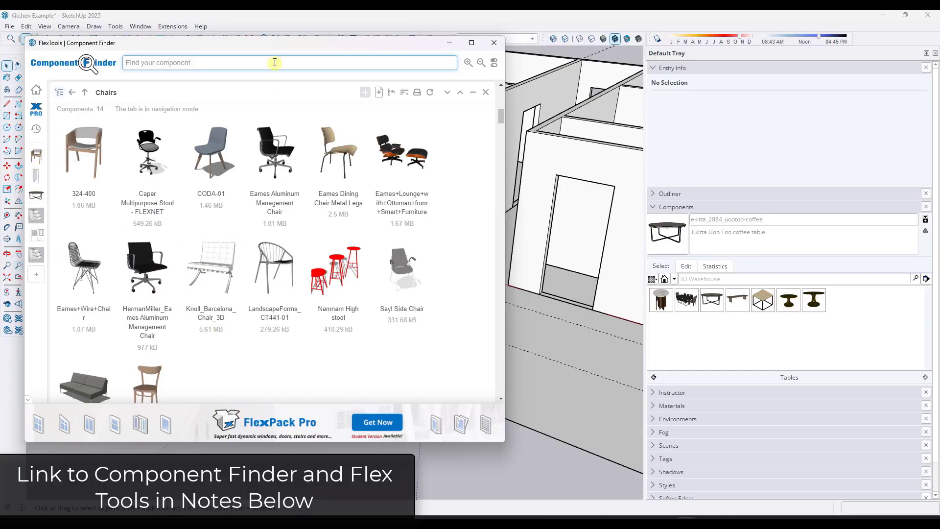
drag(273, 49, 701, 71)
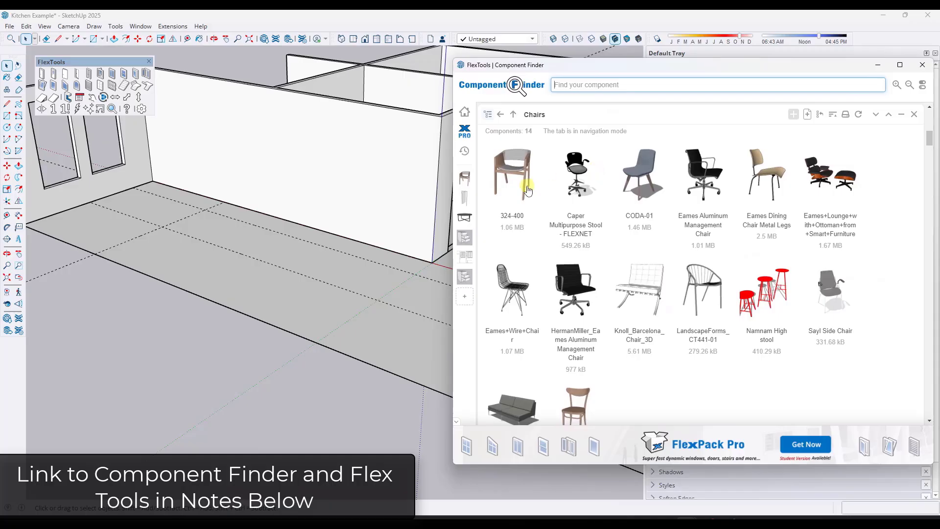
click(467, 188)
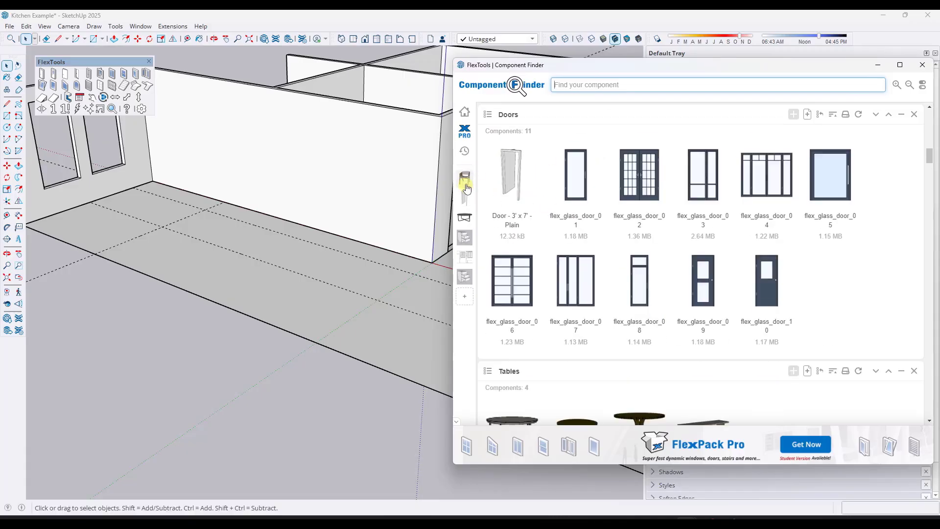
Place the CODA-01 and HermanMiller Eames Aluminum Management chairs from the Chairs collection side by side on the floor along the long wall
click(467, 178)
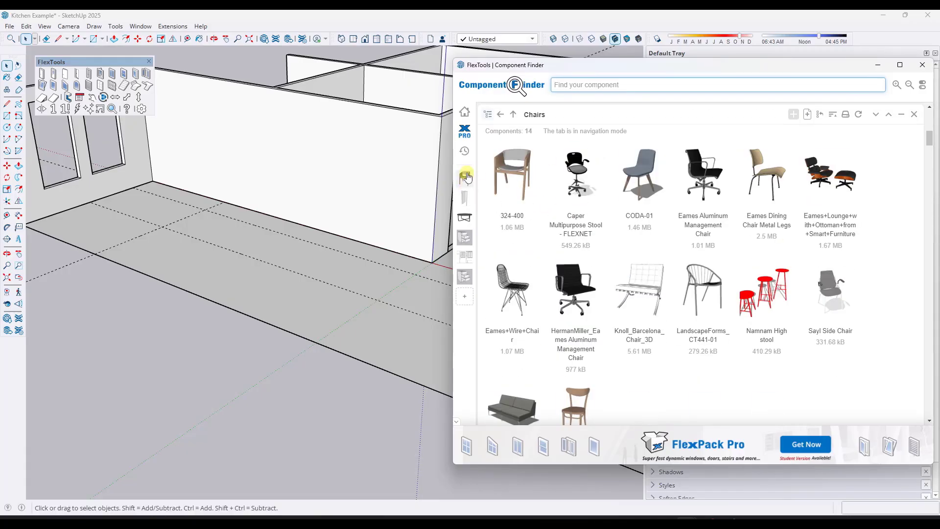
click(639, 177)
click(253, 300)
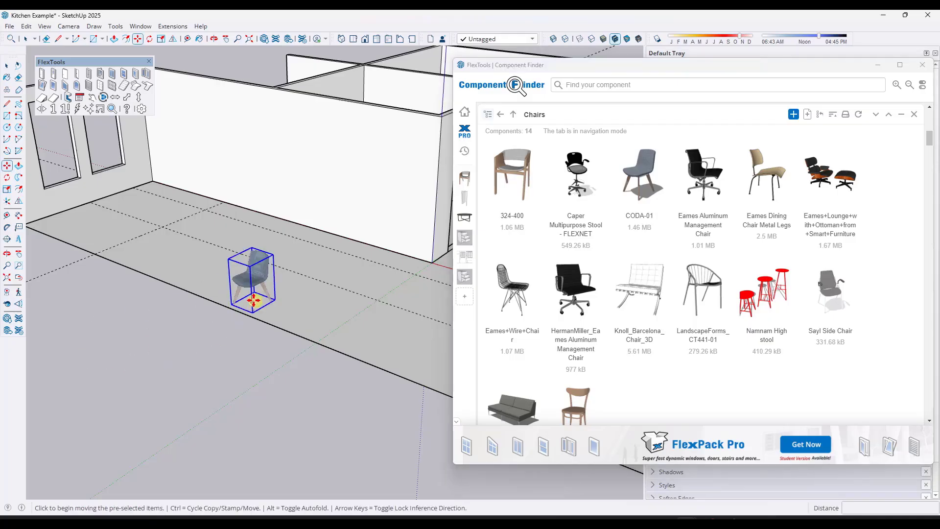
scroll(250, 289, up, 3)
click(571, 306)
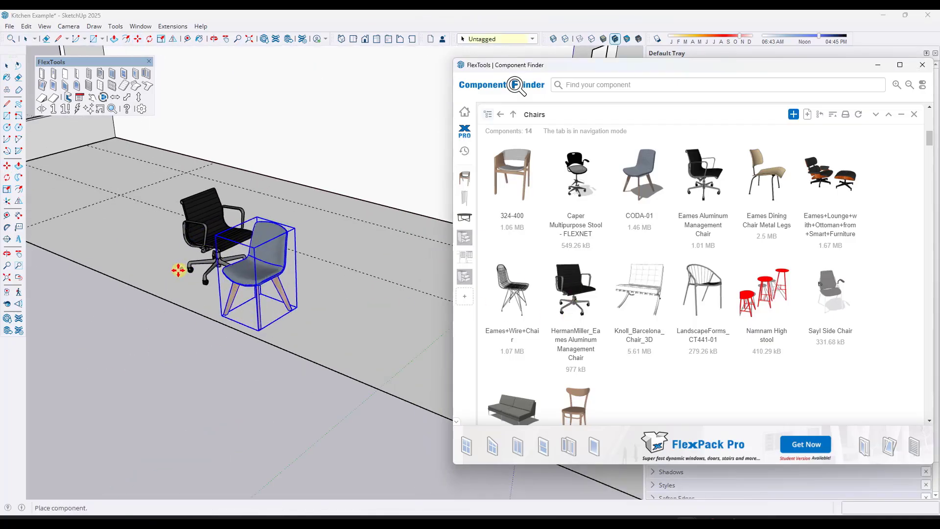
click(157, 279)
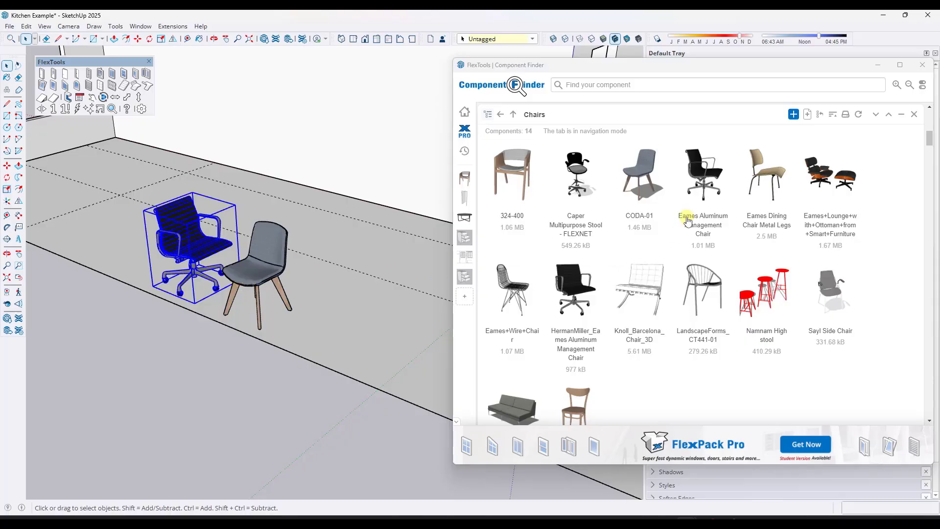
Delete both placed chairs from the floor
scroll(688, 222, up, 2)
scroll(684, 223, down, 2)
ctrl+click(257, 279)
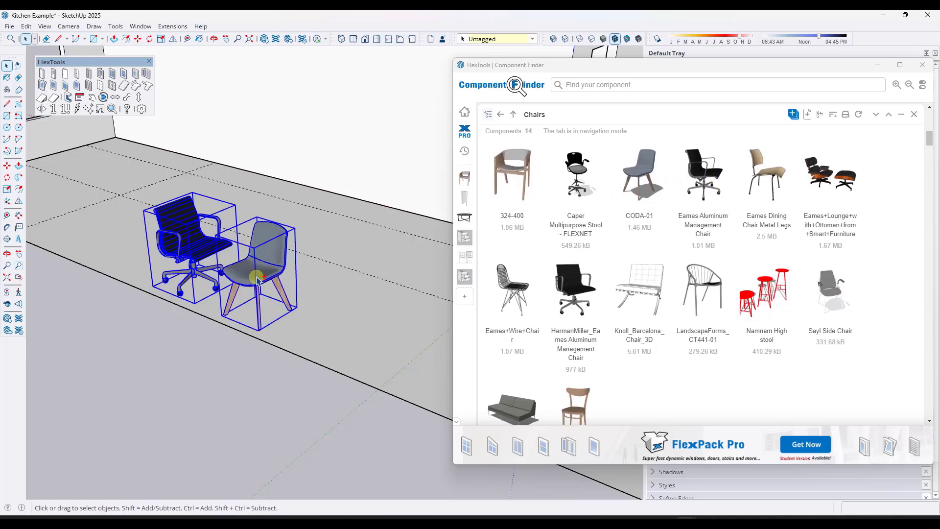
key(Delete)
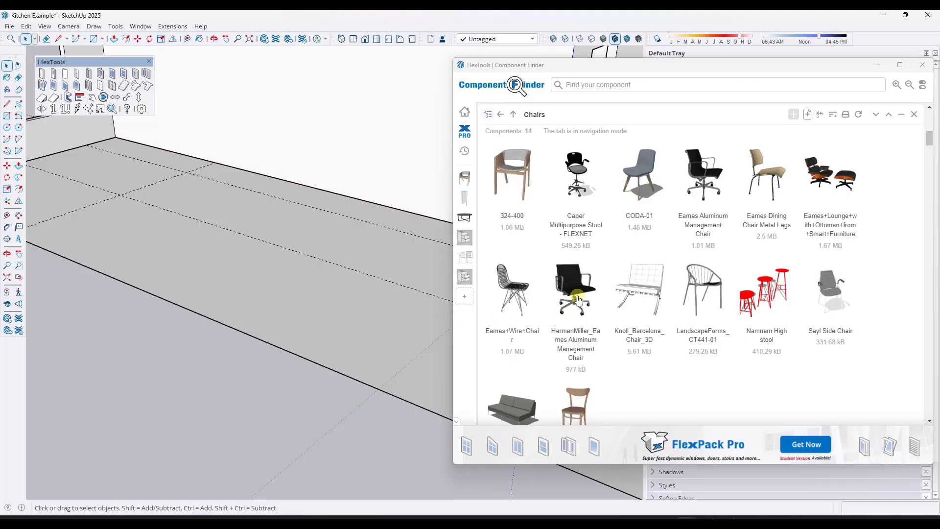
Skim the rest of the Chairs collection, then close Component Finder and the FlexTools toolbar
scroll(760, 321, down, 2)
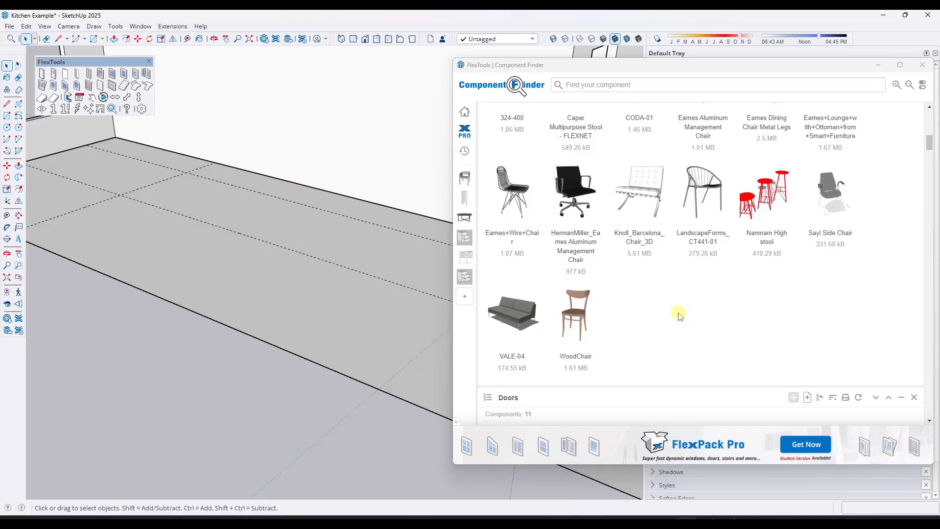
scroll(685, 273, up, 2)
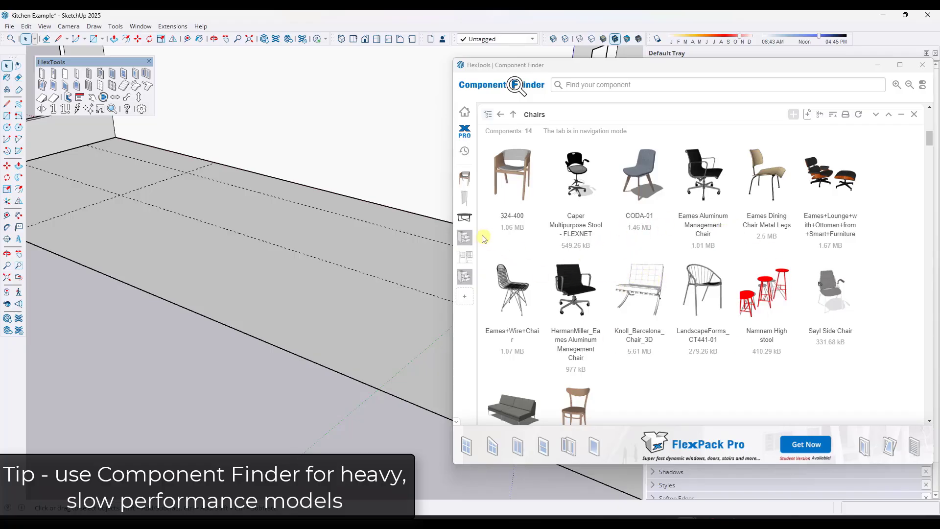
click(924, 66)
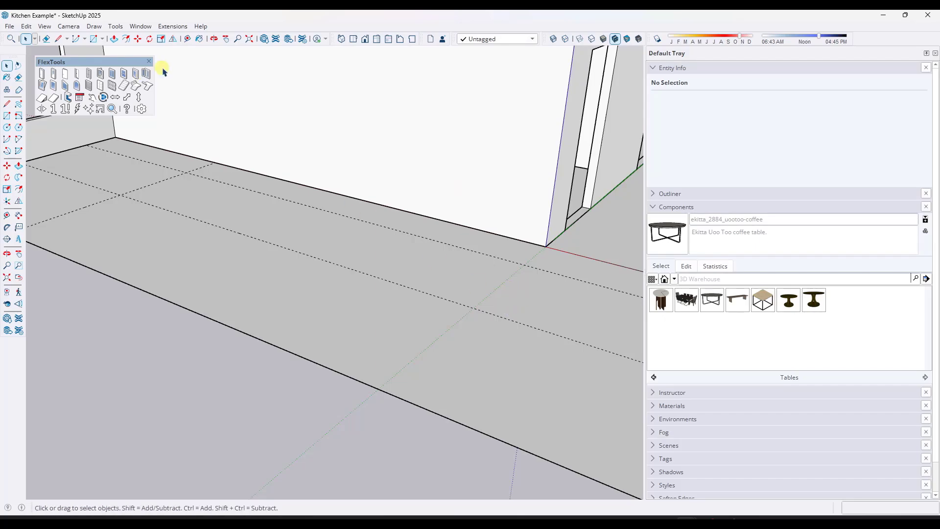
click(148, 62)
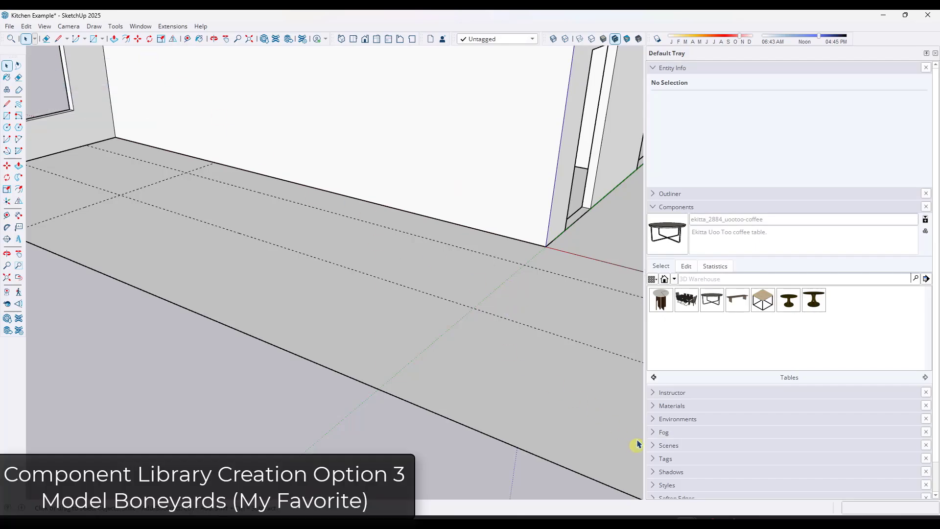
Open the recent Dynamic Window Library V01 model in a separate SketchUp window
right_click(687, 523)
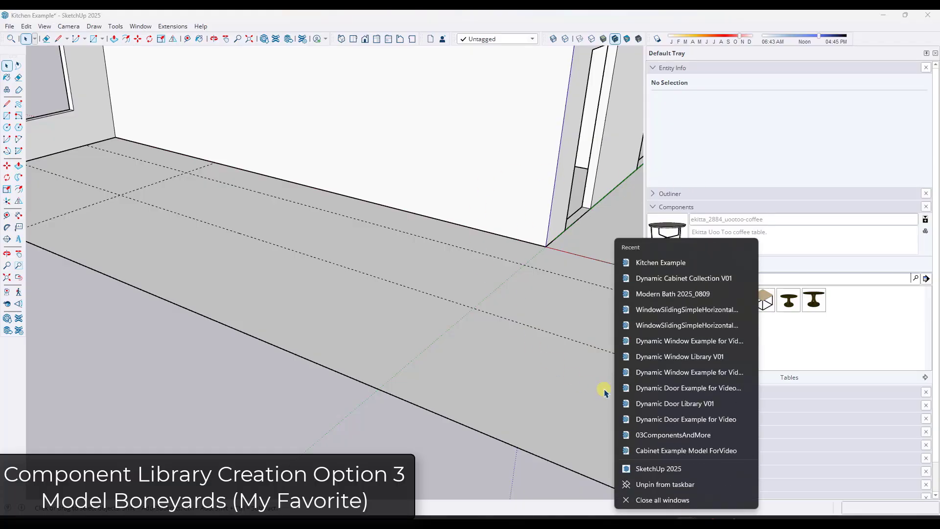
click(666, 352)
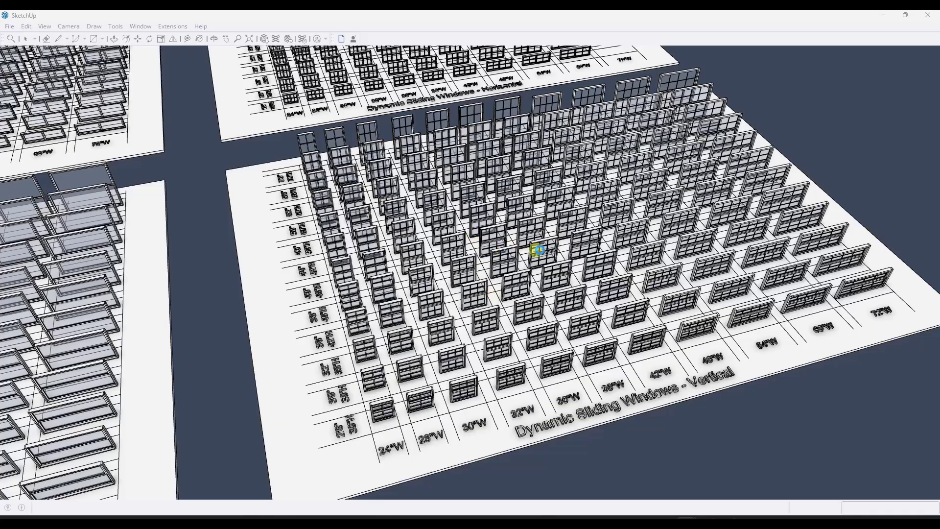
Examine the picture and sliding window grids in the library model, including how they are arranged by width and height
scroll(595, 257, down, 6)
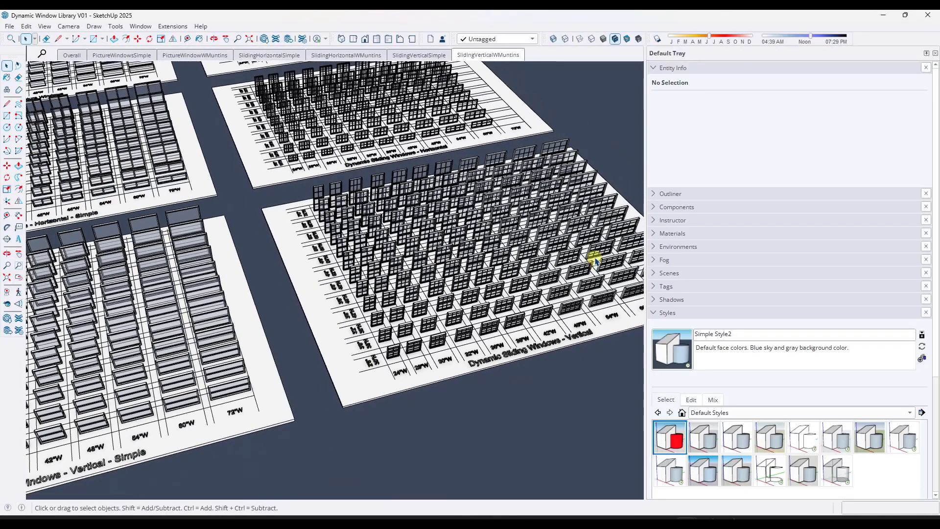
scroll(234, 140, up, 4)
scroll(252, 273, down, 4)
scroll(500, 145, up, 4)
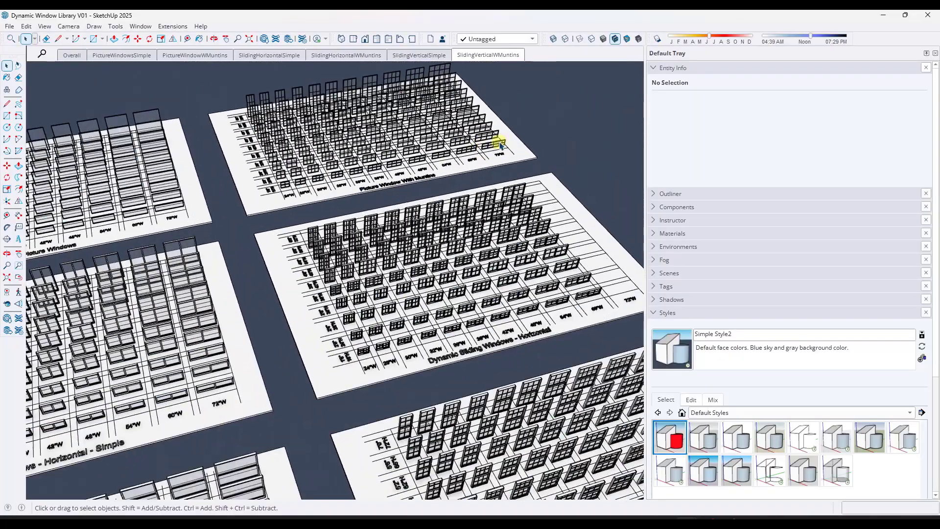
scroll(475, 224, up, 3)
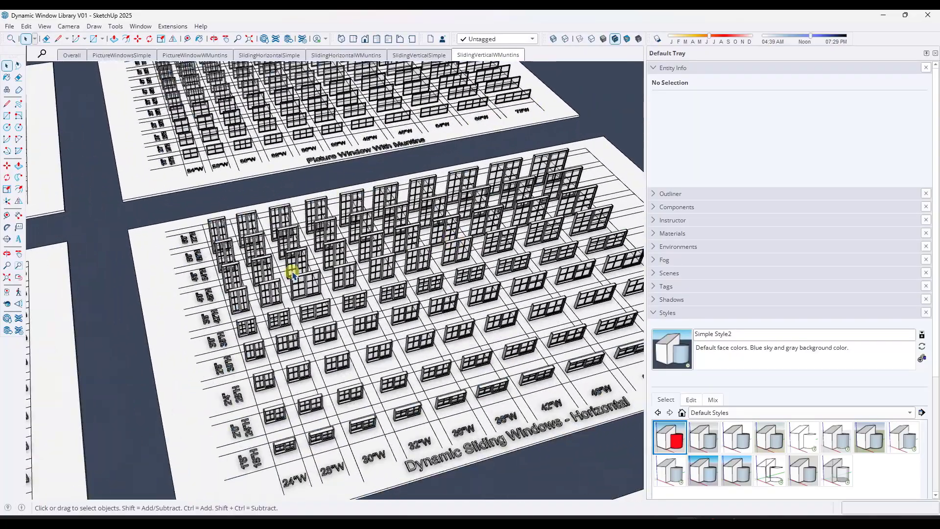
scroll(233, 280, up, 2)
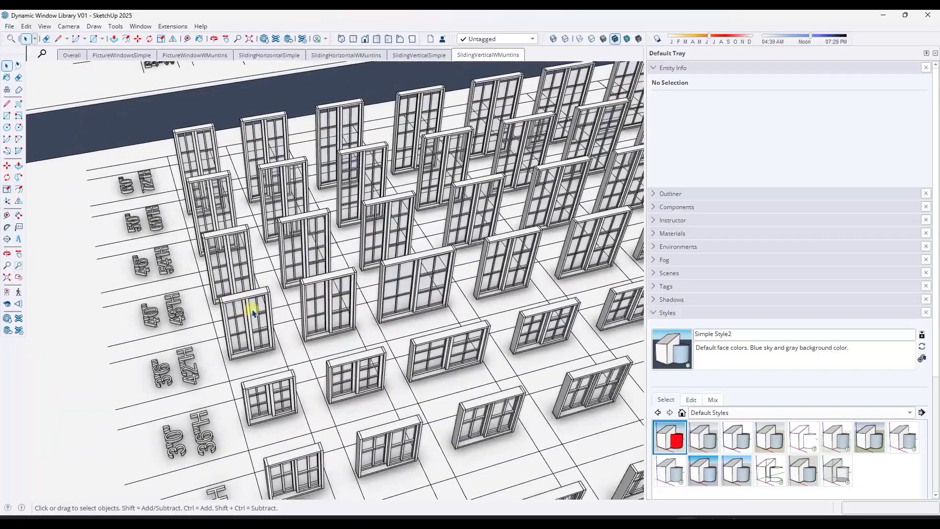
scroll(255, 351, down, 3)
scroll(342, 269, up, 2)
Select and copy a WindowSlidingVertical12LiteWSV12L window from the back row of the Dynamic Sliding Windows - Vertical grid
click(299, 182)
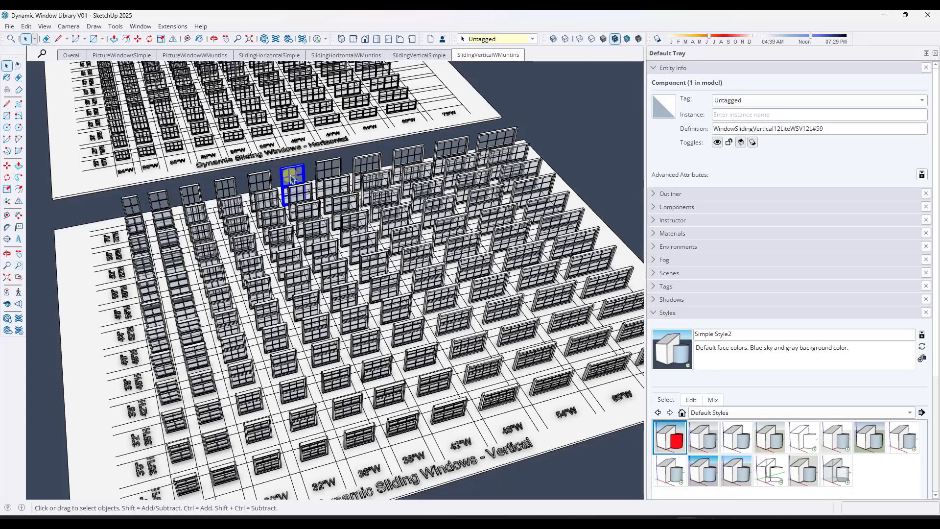
scroll(380, 208, down, 2)
scroll(328, 189, up, 3)
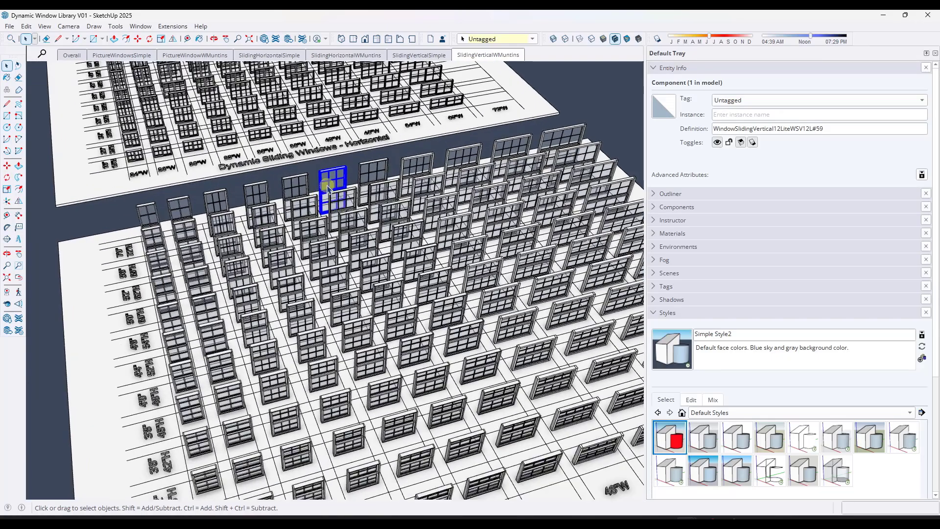
scroll(328, 188, down, 1)
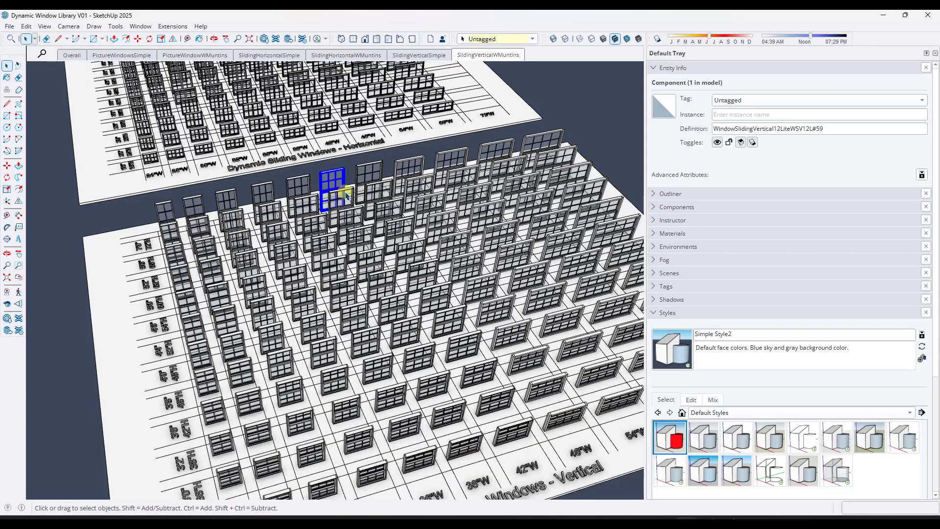
Launch an additional SketchUp 2025 window and return to the Dynamic Window Library V01 model
right_click(730, 524)
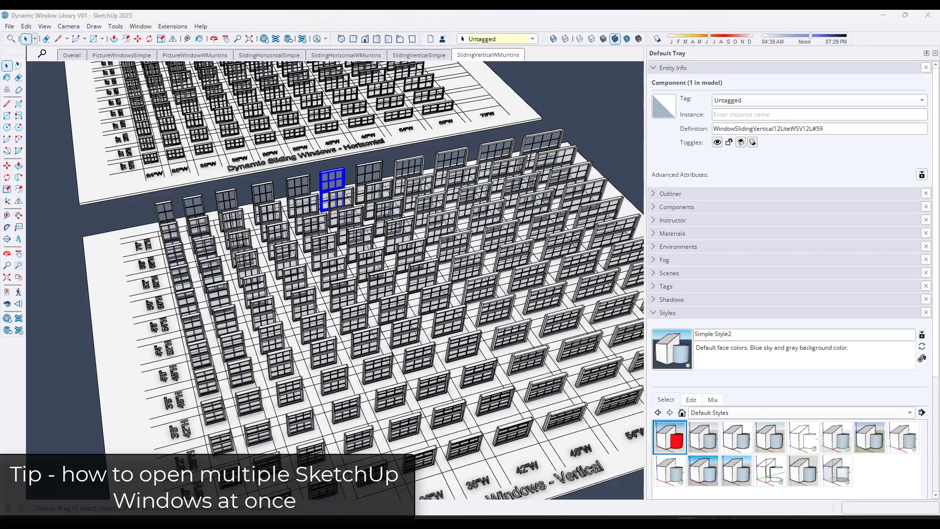
right_click(686, 522)
click(662, 468)
click(687, 522)
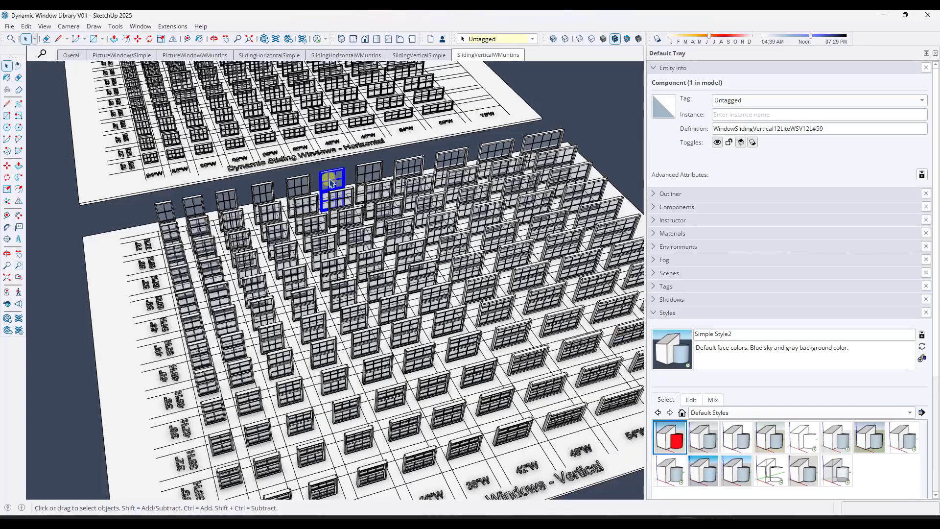
Switch to the Kitchen Example model and paste the copied window at the outer window opening in the end wall
click(892, 16)
key(ctrl+v)
scroll(405, 287, down, 8)
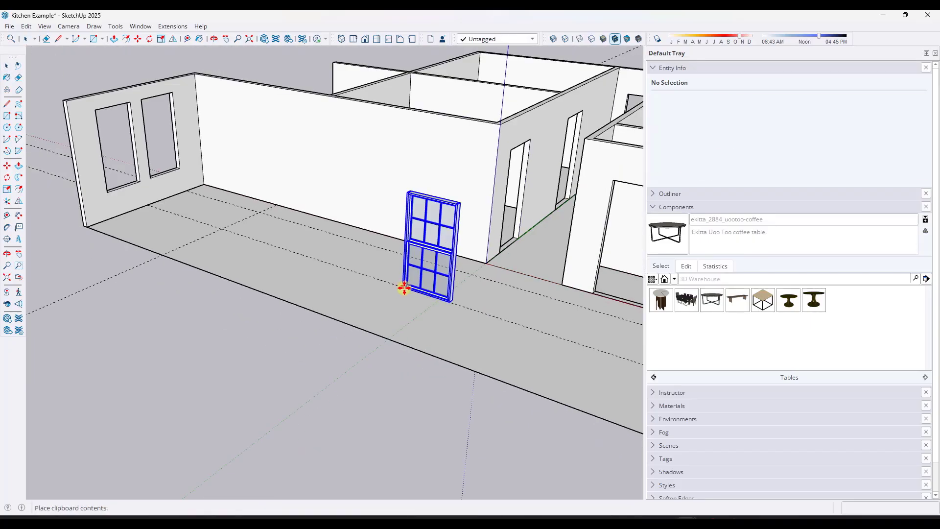
click(182, 215)
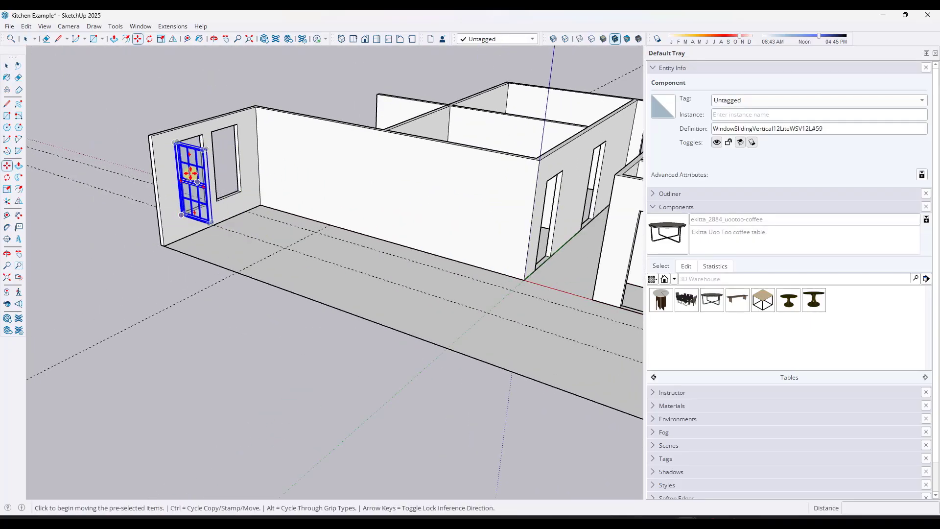
Rotate the pasted window 90 degrees about its upper corner so it lies in the outer opening of the end wall
key(q)
scroll(169, 153, up, 5)
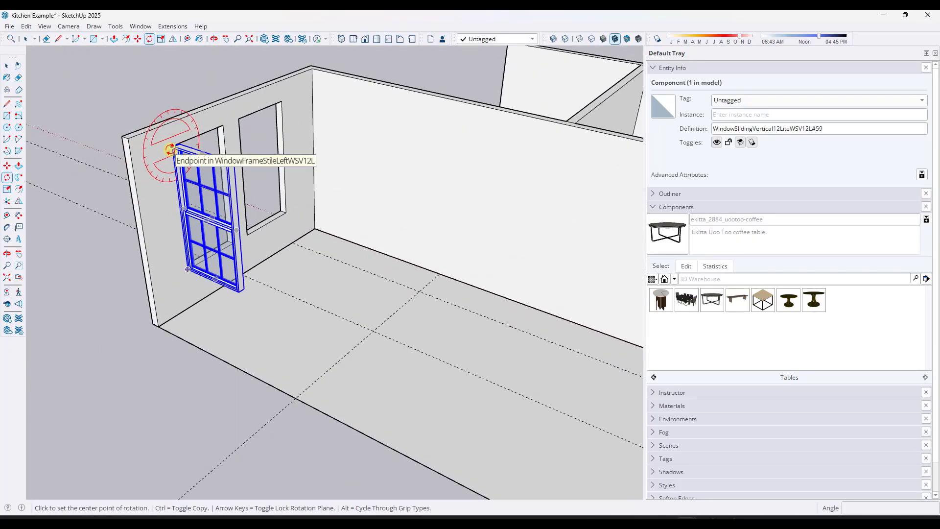
scroll(174, 146, up, 3)
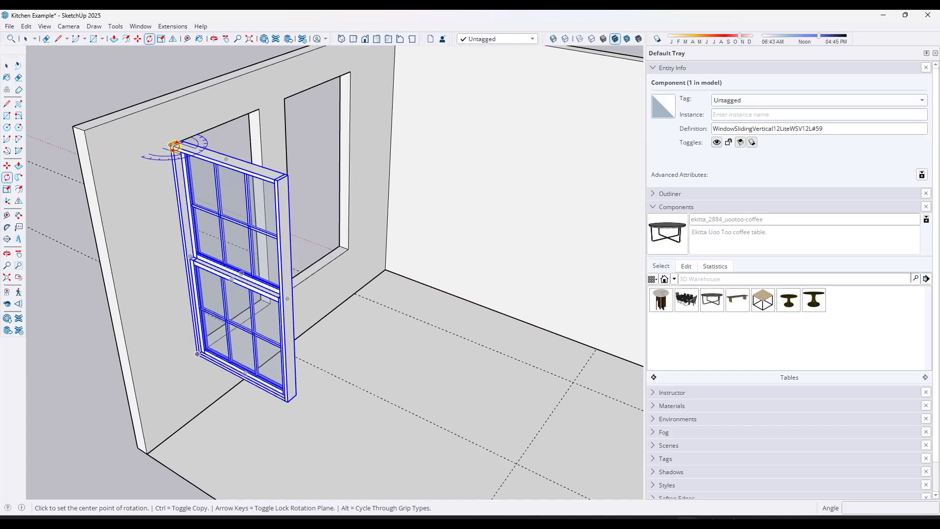
scroll(166, 144, up, 3)
click(161, 142)
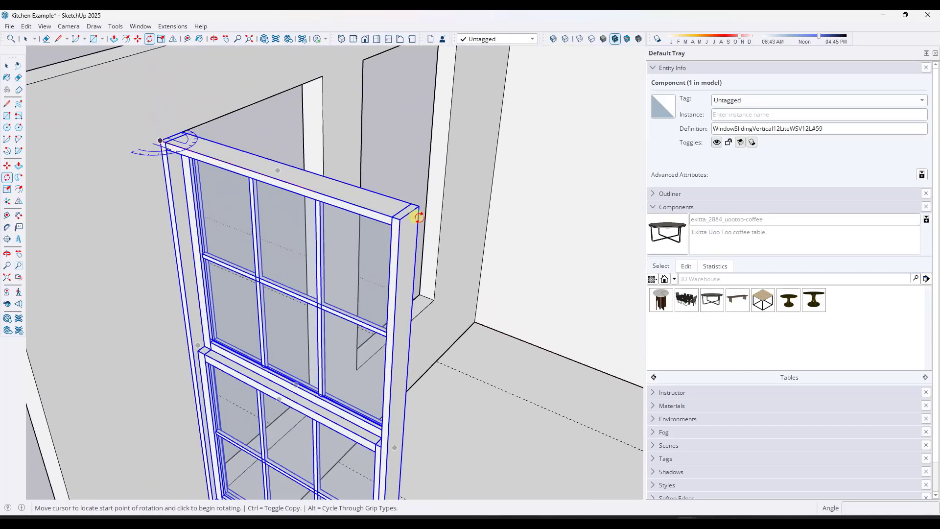
click(401, 218)
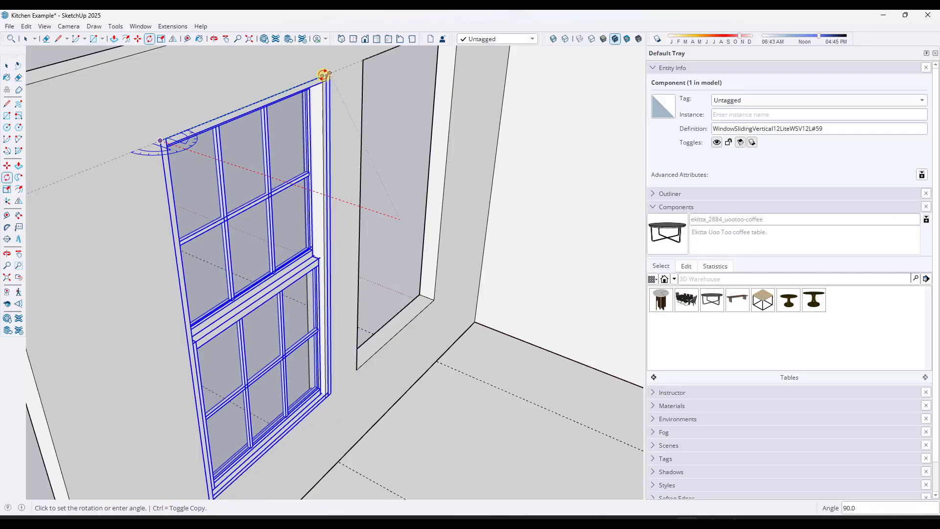
click(325, 76)
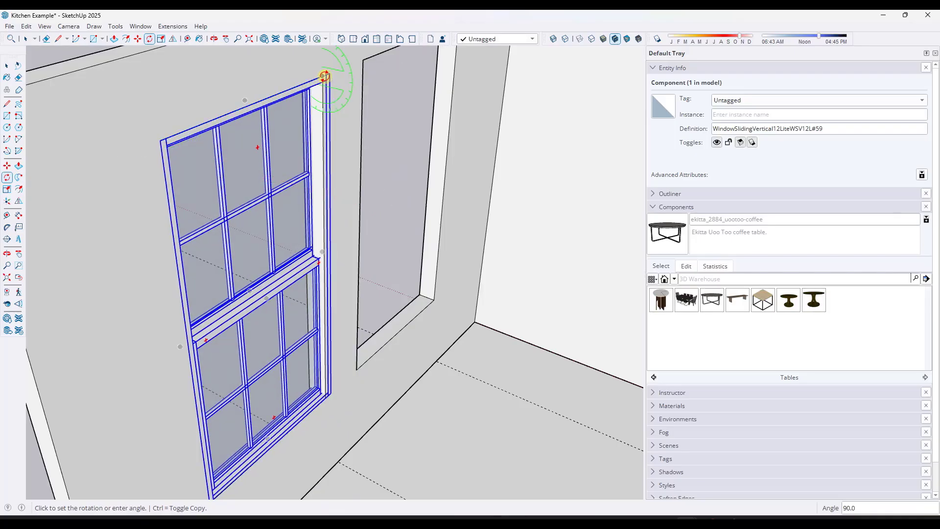
Adjust the placed window's width with the Scale tool to fit the wall opening
key(s)
drag(321, 256, 324, 262)
middle_drag(376, 296, 281, 218)
scroll(338, 216, up, 1)
scroll(339, 216, down, 5)
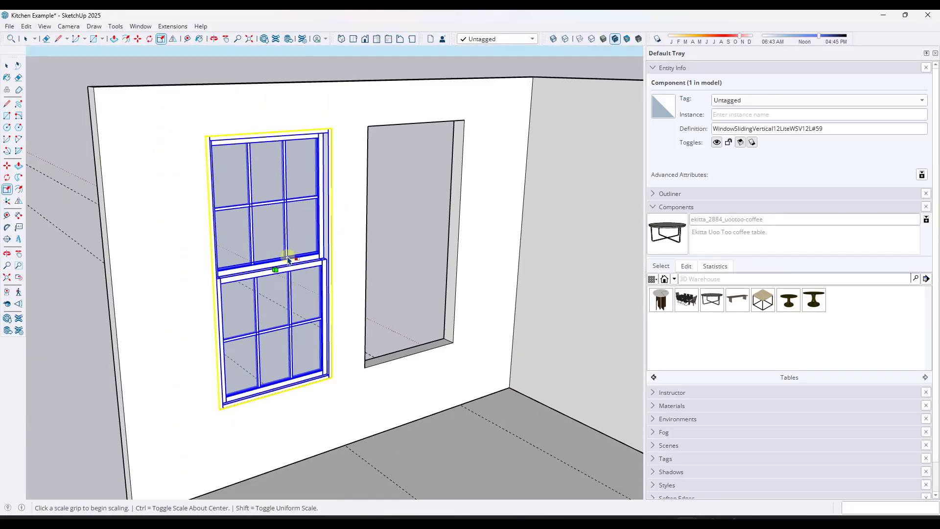
drag(207, 280, 212, 278)
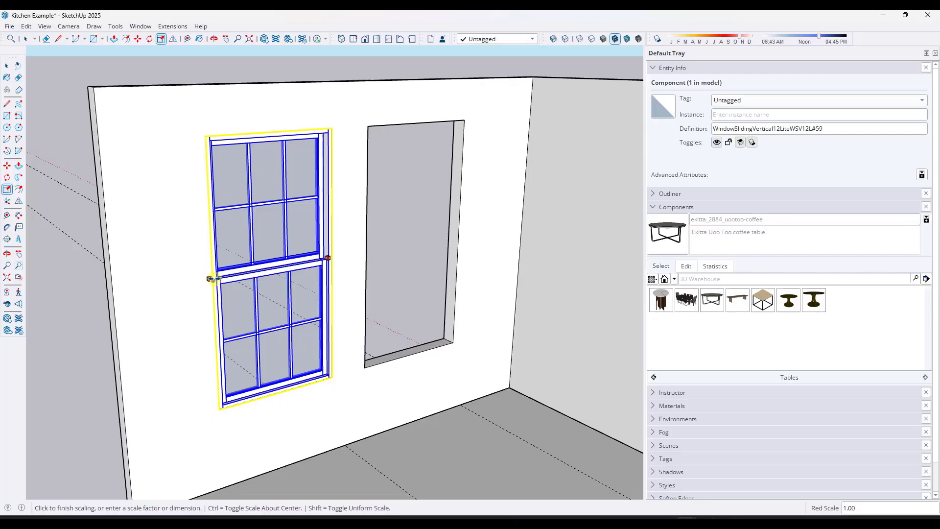
key(space)
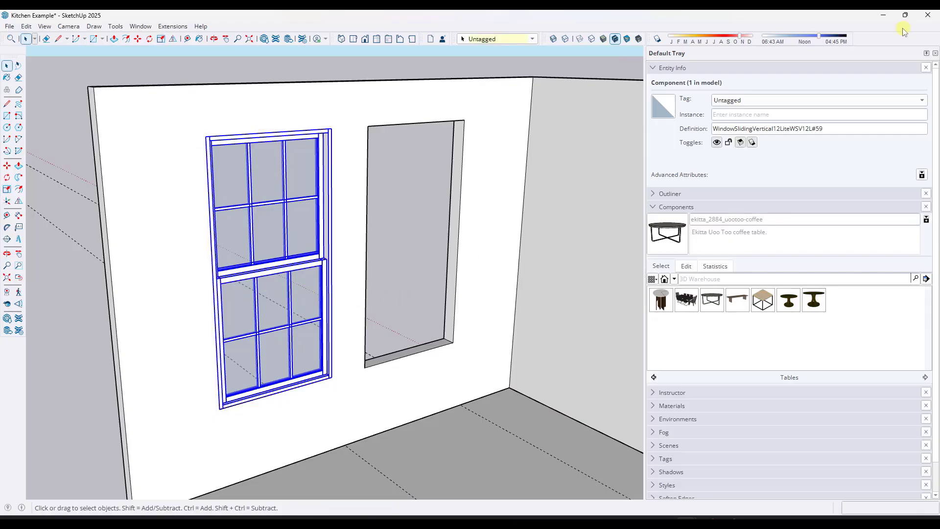
Open the FlexTools Component Finder and browse its base, tall and wall cabinet components
right_click(876, 42)
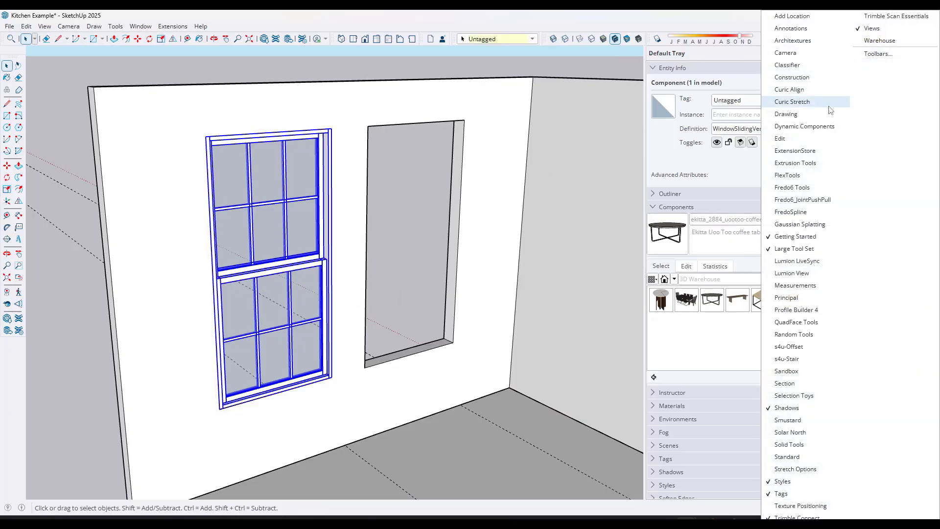
click(788, 175)
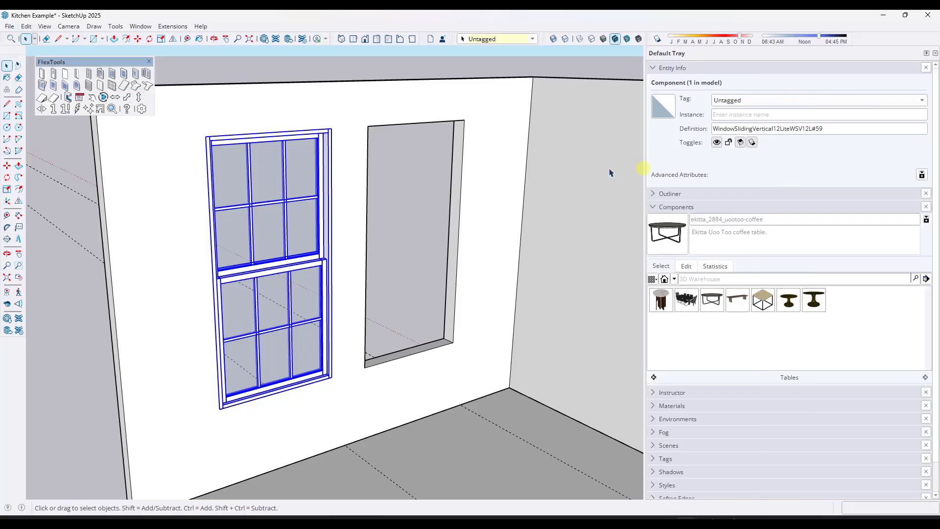
click(112, 108)
scroll(702, 240, down, 5)
scroll(702, 240, down, 10)
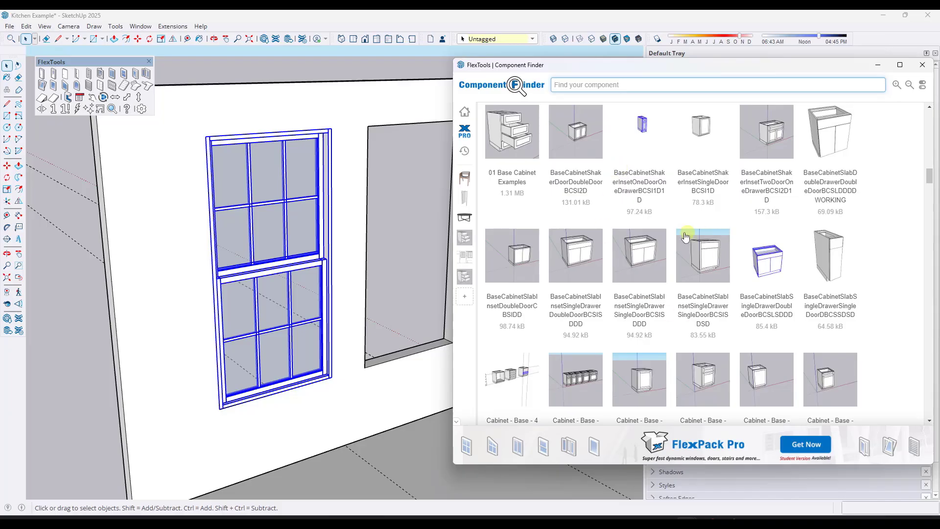
scroll(693, 238, down, 5)
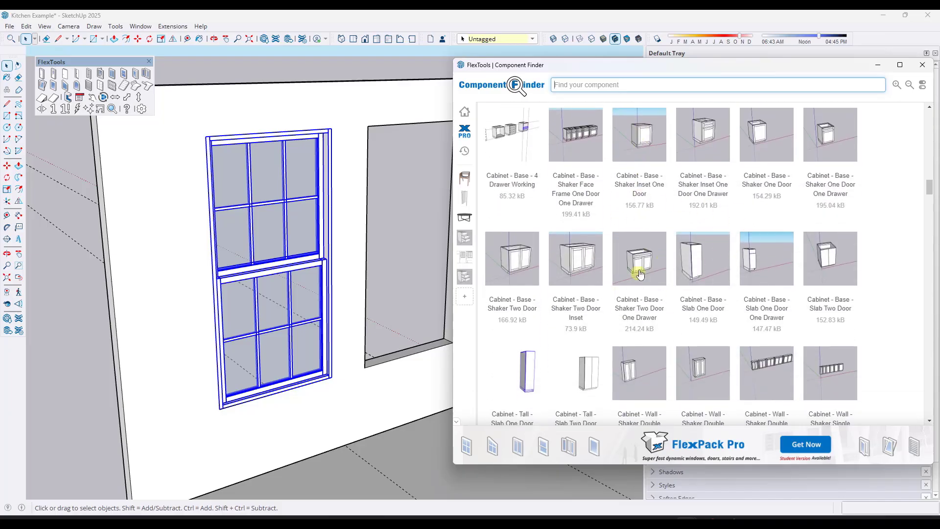
scroll(688, 261, down, 3)
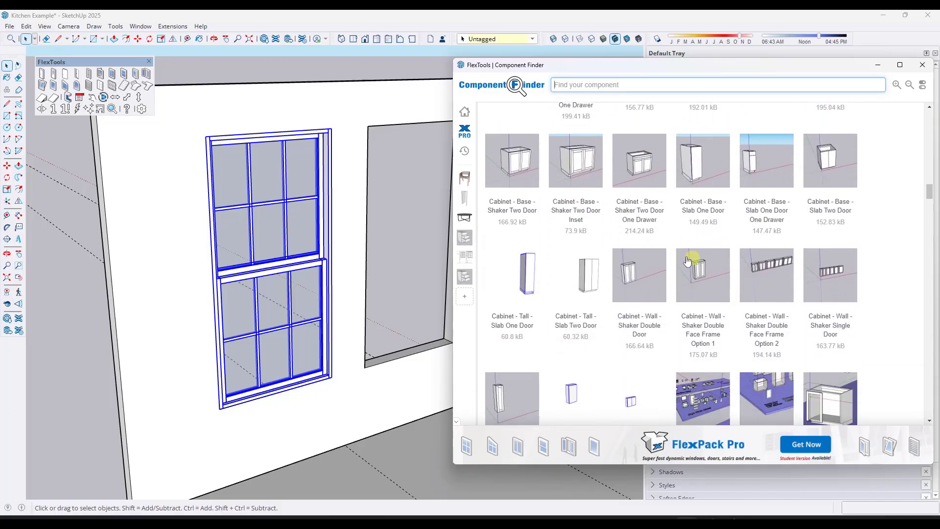
scroll(688, 261, down, 10)
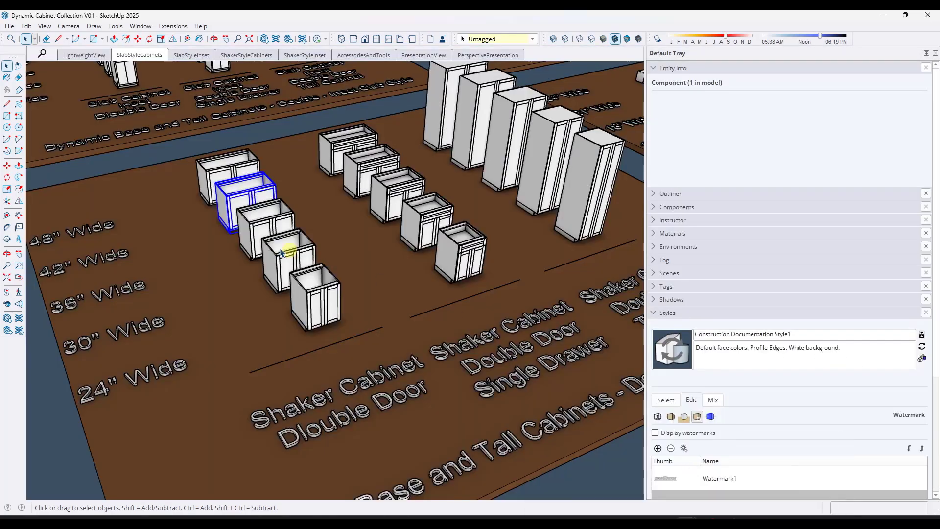
Switch to the Dynamic Cabinet Collection V01 model and examine its base, tall and wall cabinet boards arranged by style and width
scroll(466, 184, down, 6)
scroll(491, 306, up, 6)
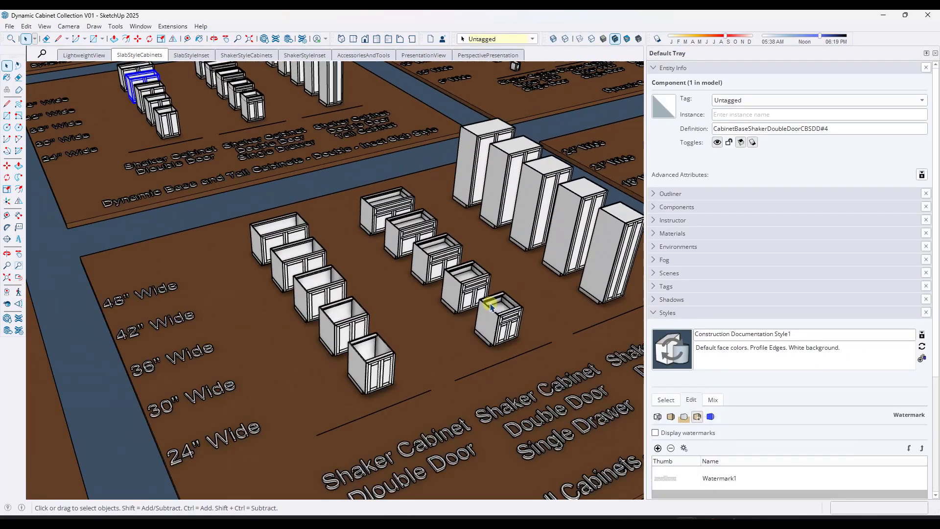
scroll(491, 306, up, 2)
middle_drag(504, 319, 489, 256)
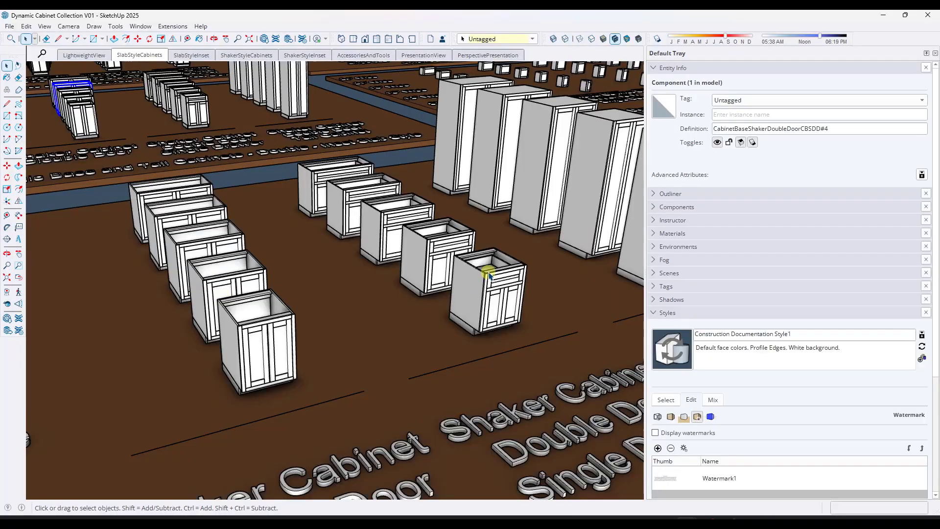
scroll(250, 283, down, 5)
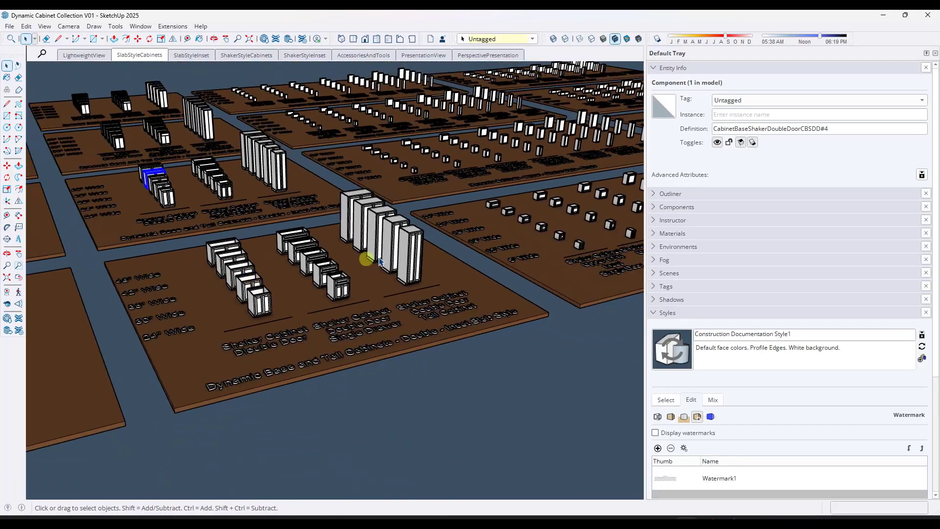
middle_drag(268, 220, 298, 222)
scroll(296, 221, up, 7)
scroll(275, 234, down, 6)
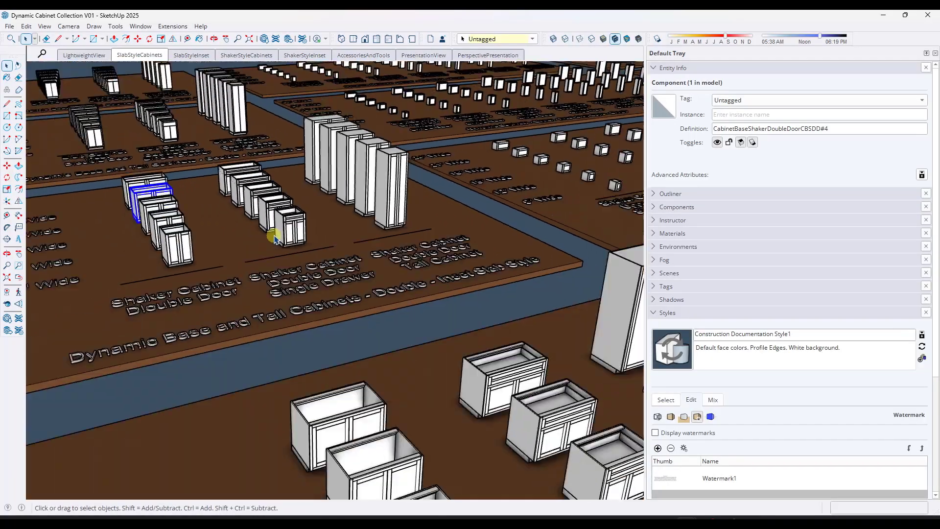
scroll(615, 182, up, 5)
scroll(613, 181, up, 2)
scroll(531, 260, down, 8)
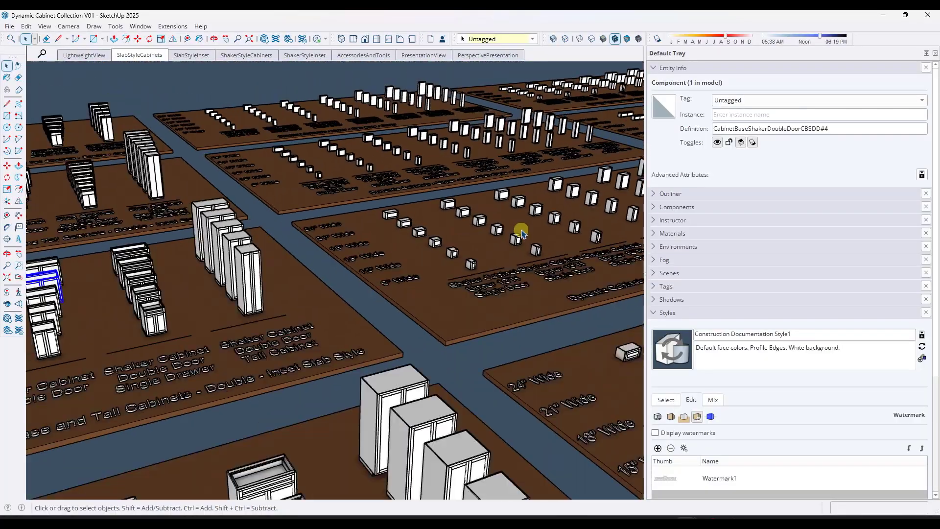
scroll(340, 352, up, 4)
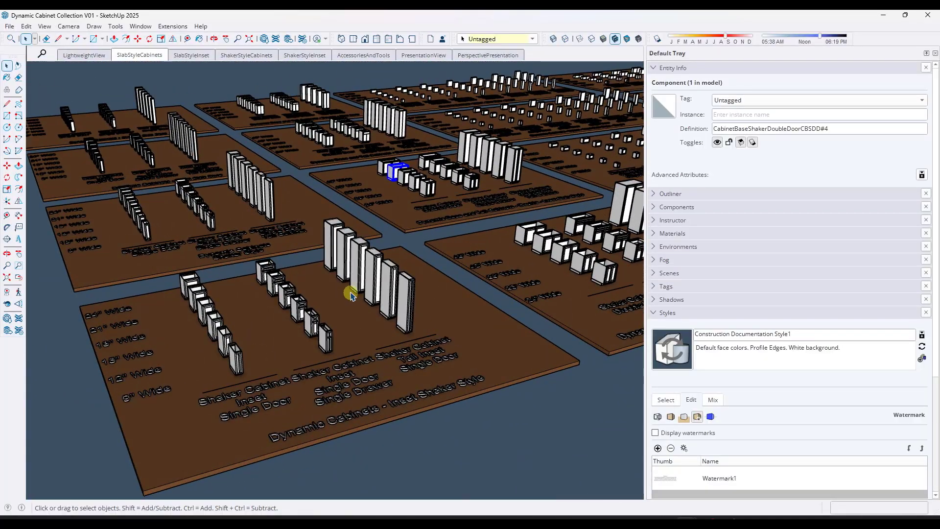
middle_drag(374, 289, 427, 255)
scroll(387, 213, up, 4)
scroll(388, 211, down, 3)
scroll(426, 252, down, 3)
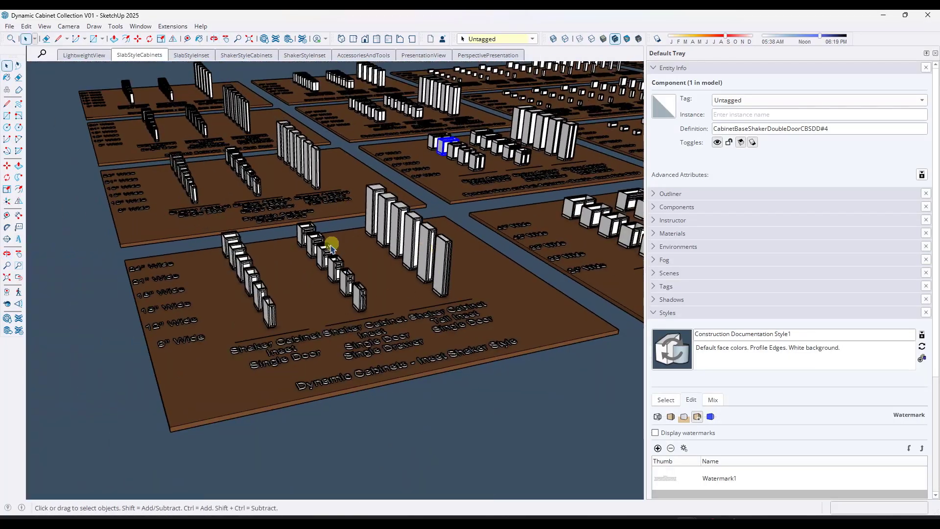
Return to the Kitchen Example model, close the Component Finder and copy the placed window into the neighbouring opening
click(882, 16)
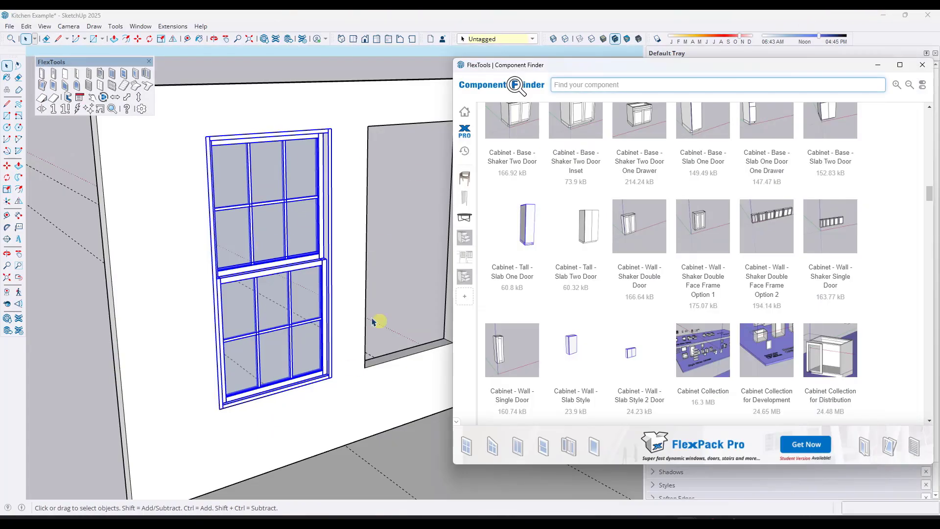
click(923, 66)
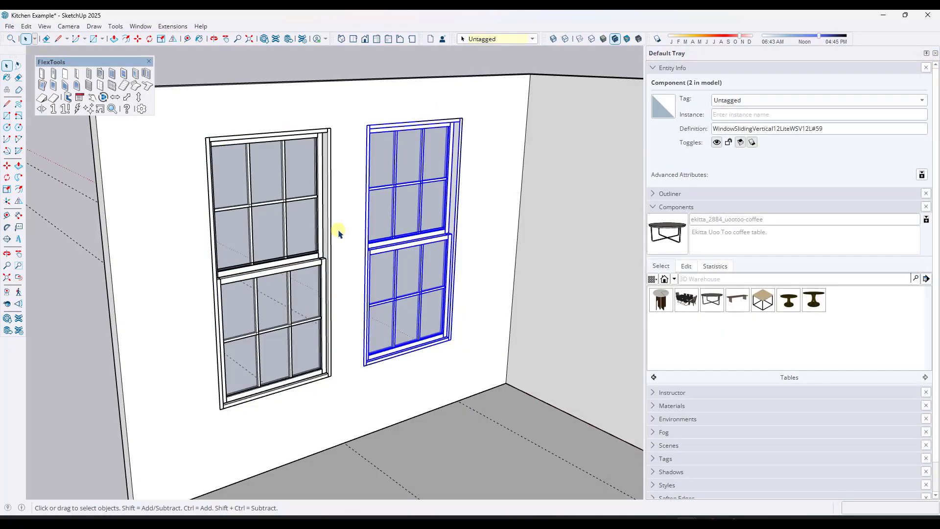
scroll(340, 234, down, 6)
middle_drag(508, 268, 362, 236)
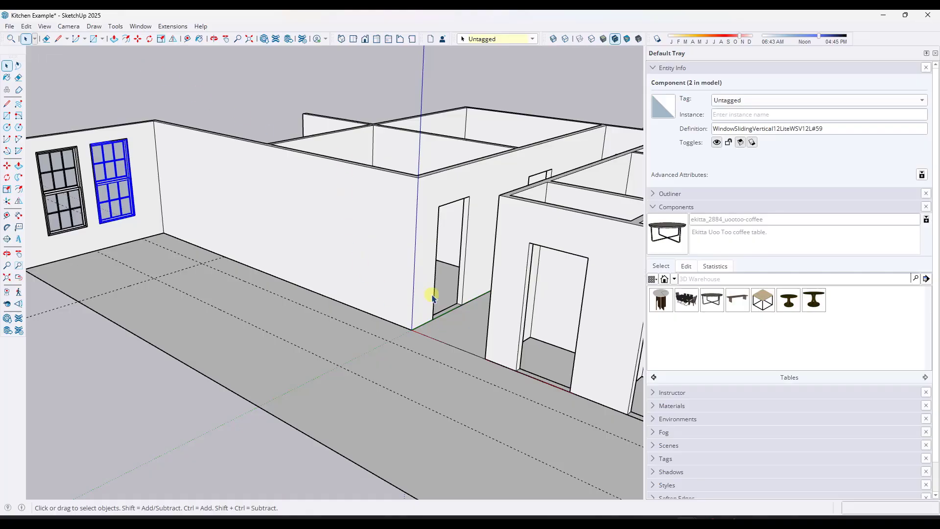
Switch to the Dynamic Window Library V01 model and examine the layout of its vertical sliding window grids
mouse_move(709, 522)
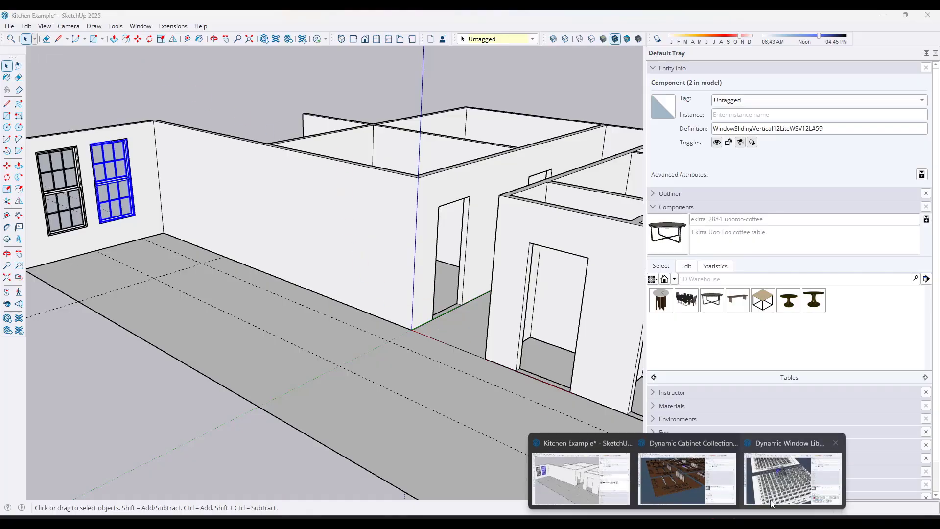
click(793, 479)
scroll(387, 367, up, 4)
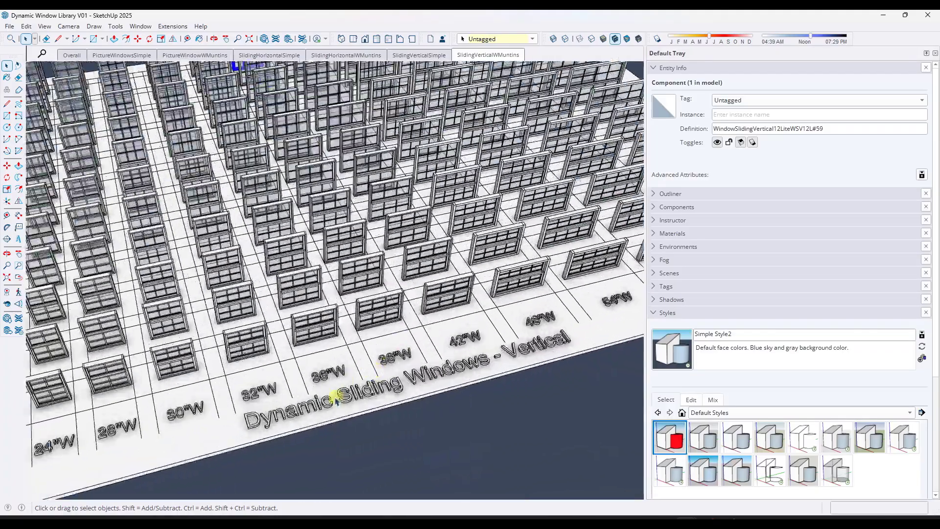
scroll(585, 329, down, 7)
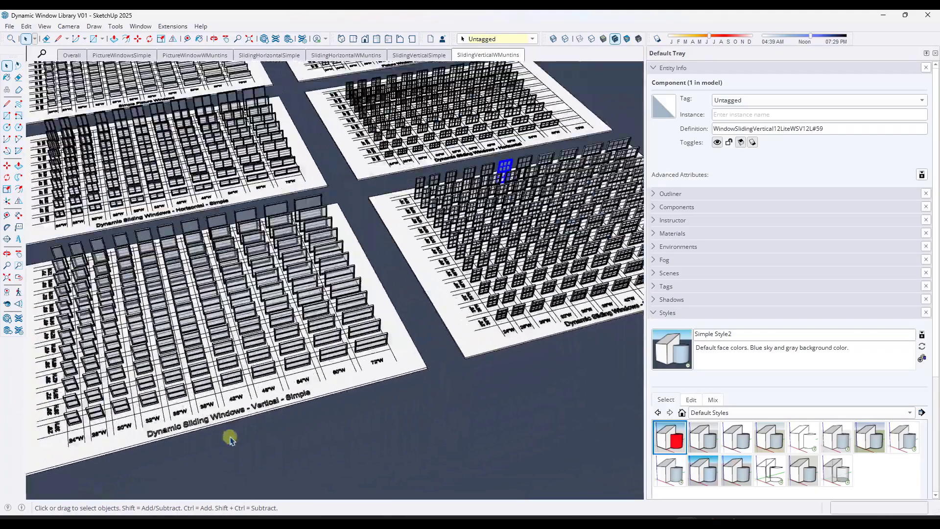
scroll(230, 440, up, 5)
scroll(289, 432, down, 6)
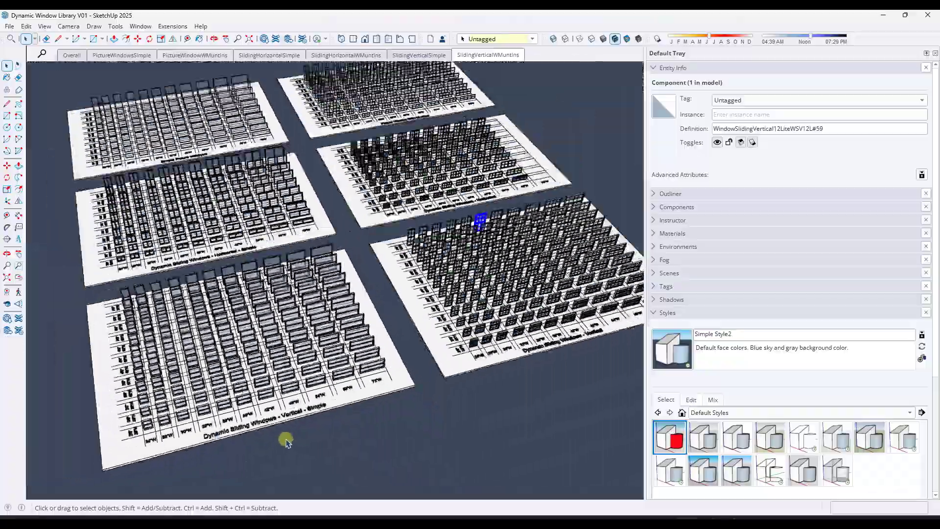
scroll(474, 209, up, 8)
Examine the Dynamic Sliding Windows - Horizontal grid and how its windows are arranged by width and height
shift+middle_drag(456, 197, 547, 262)
scroll(486, 300, up, 3)
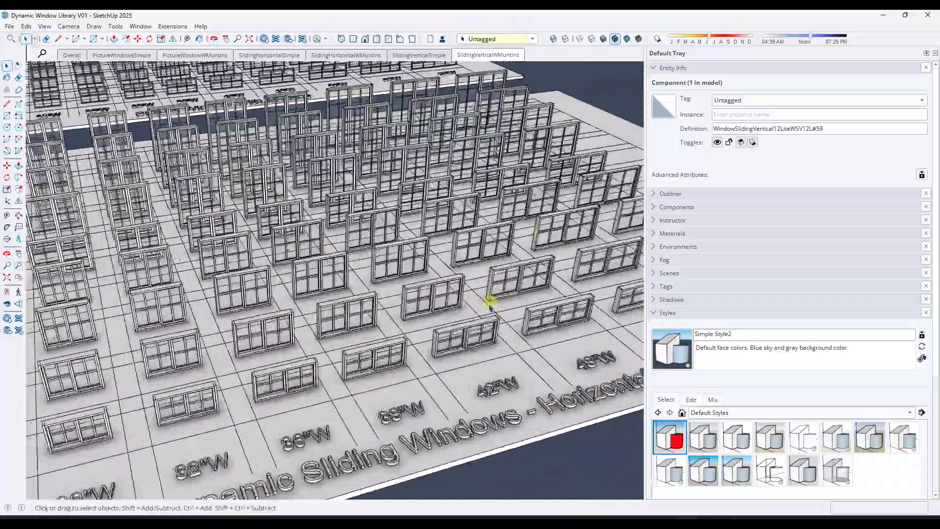
scroll(343, 221, down, 4)
scroll(325, 160, up, 8)
middle_drag(325, 160, 276, 191)
scroll(275, 224, down, 4)
scroll(410, 456, up, 6)
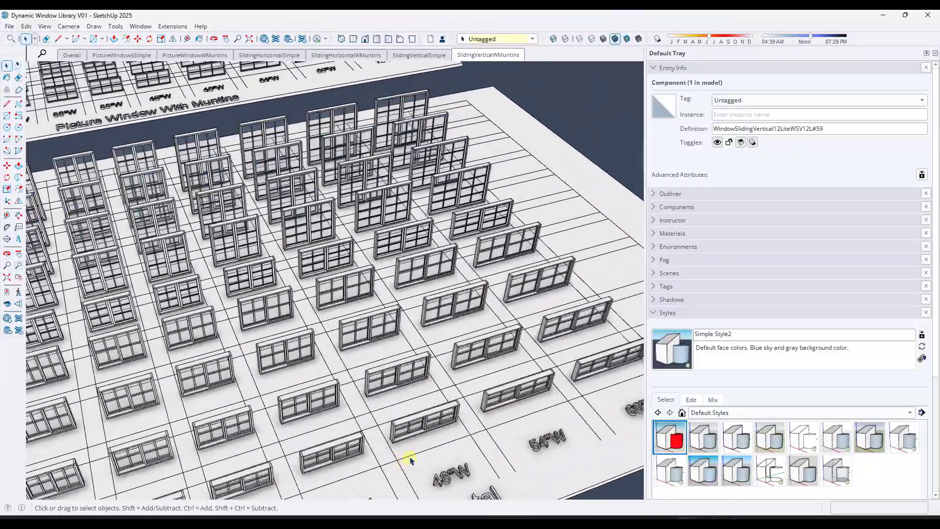
scroll(428, 419, down, 3)
middle_drag(402, 378, 428, 389)
scroll(422, 372, down, 5)
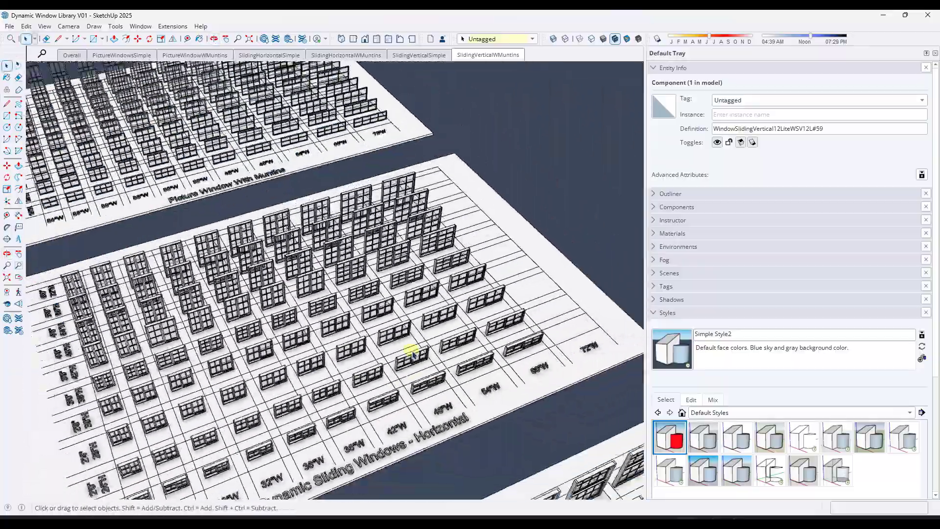
middle_drag(388, 310, 413, 275)
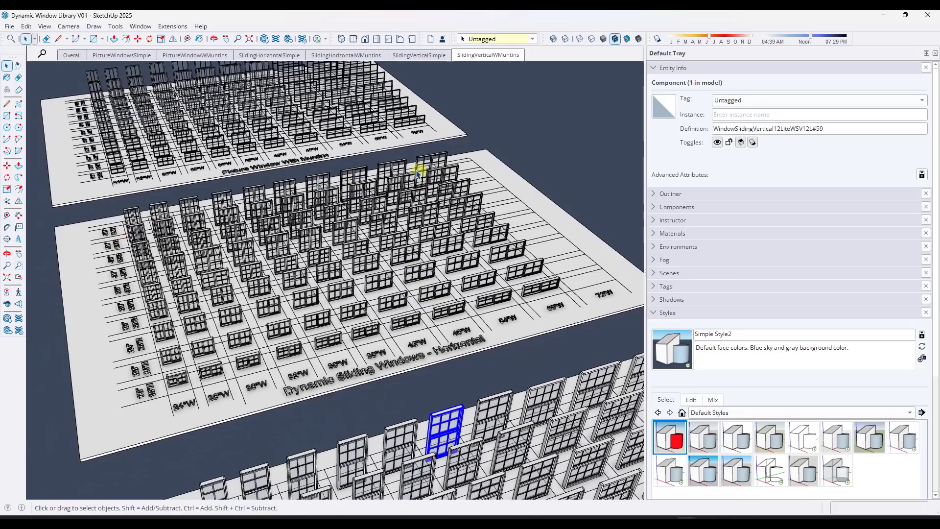
middle_drag(254, 336, 326, 183)
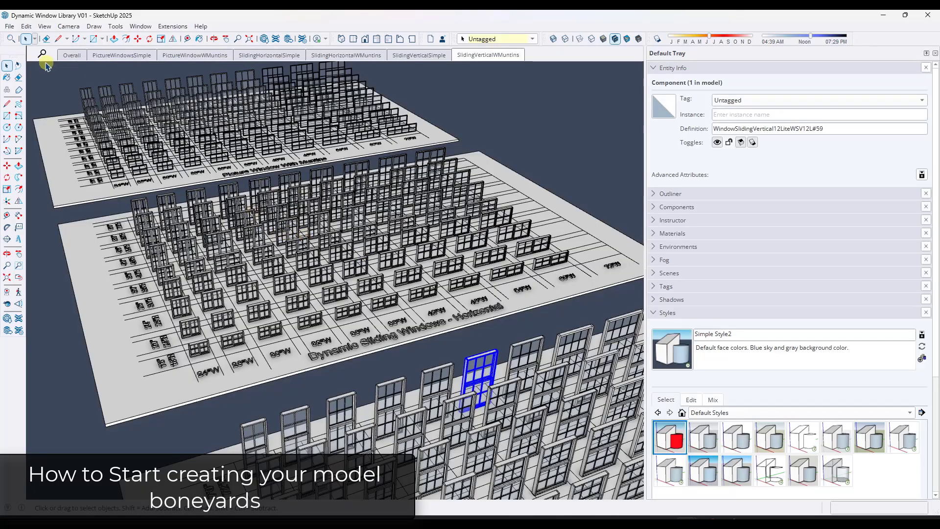
Start a new model and delete the default figure of a man with a dog
click(10, 26)
click(19, 36)
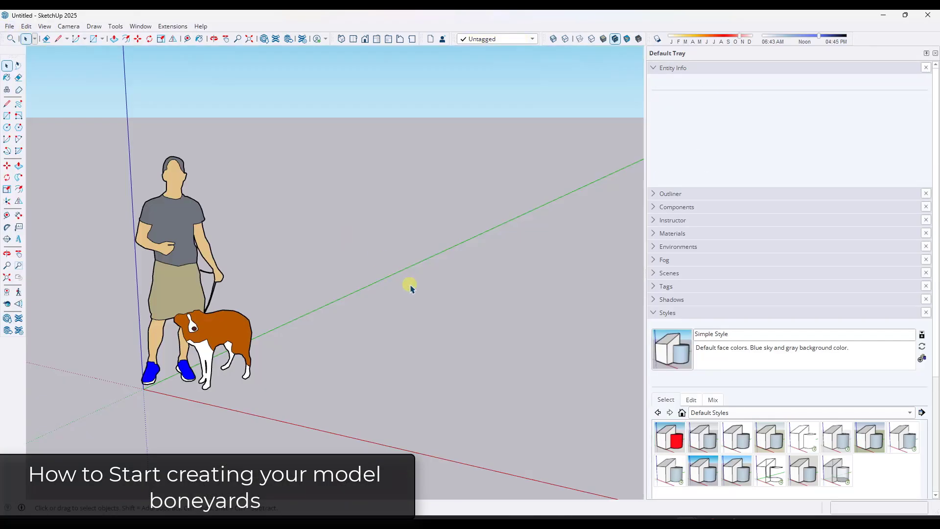
click(216, 287)
key(Delete)
scroll(230, 324, up, 5)
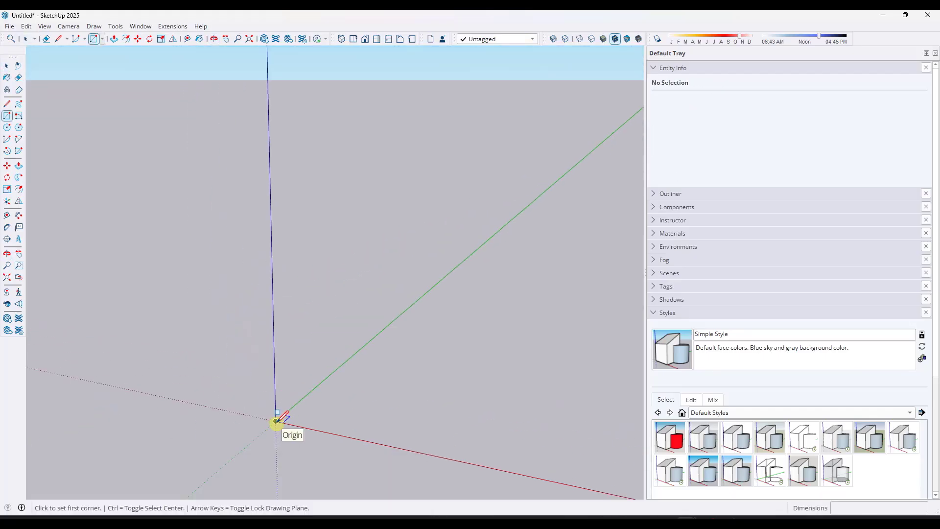
Draw a 30' by 30' rectangle from the origin along the ground and extrude it 6" into a slab
click(276, 422)
shift+middle_drag(632, 368, 162, 352)
scroll(300, 352, down, 4)
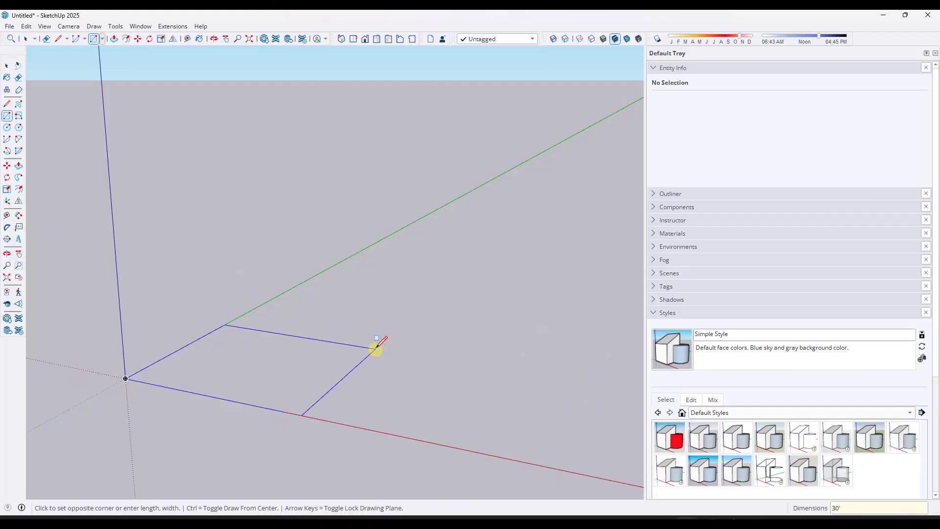
click(377, 348)
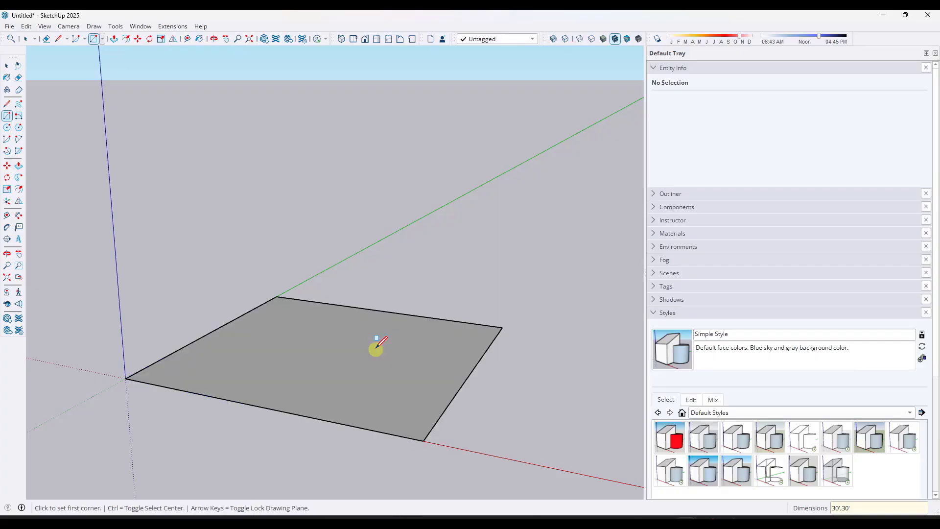
key(p)
click(383, 360)
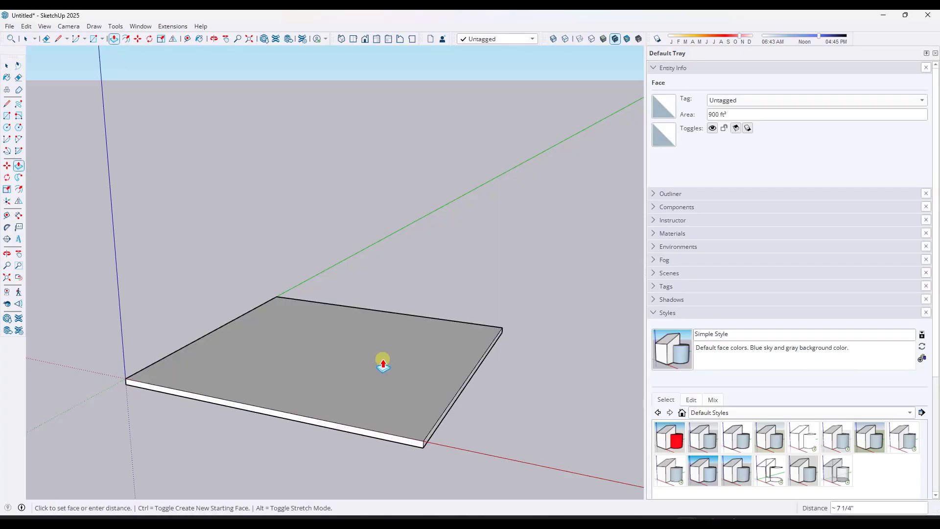
click(383, 364)
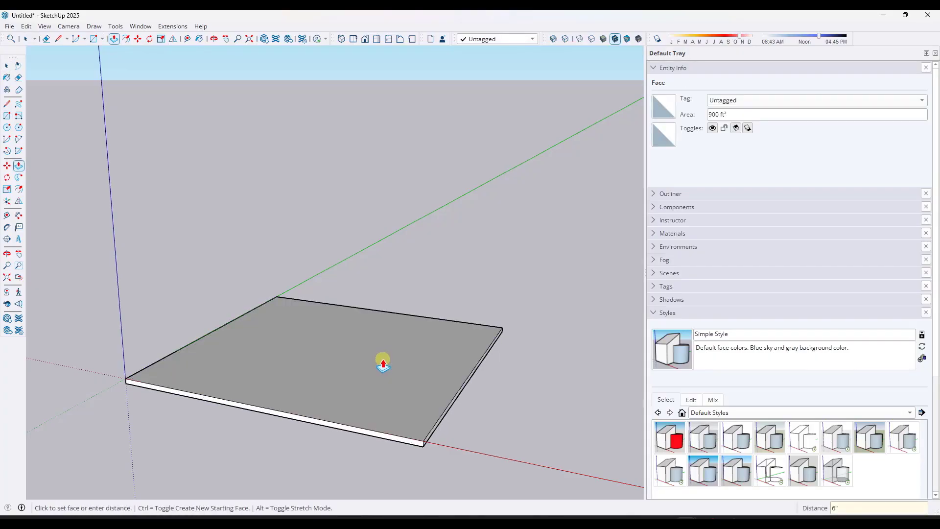
Select all of the slab's geometry and make it a group
key(space)
drag(60, 263, 553, 498)
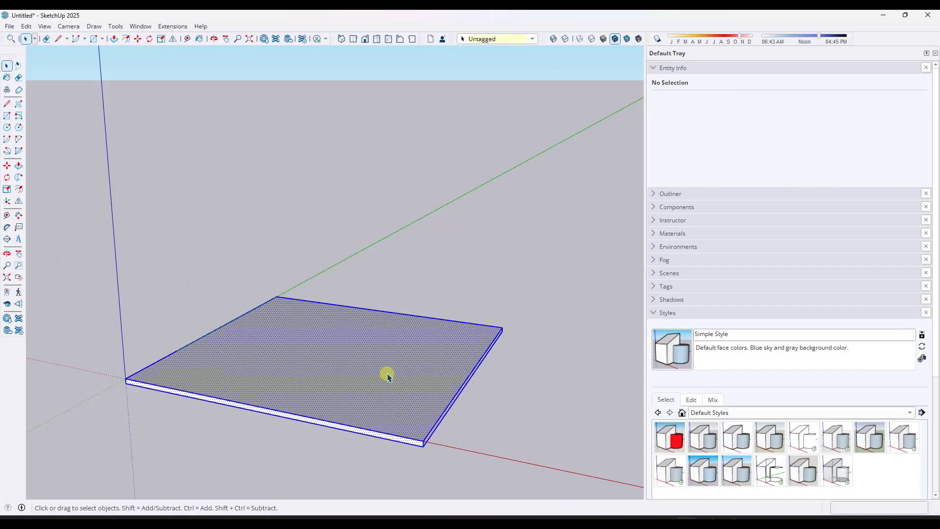
right_click(388, 374)
click(426, 324)
middle_drag(343, 353, 382, 352)
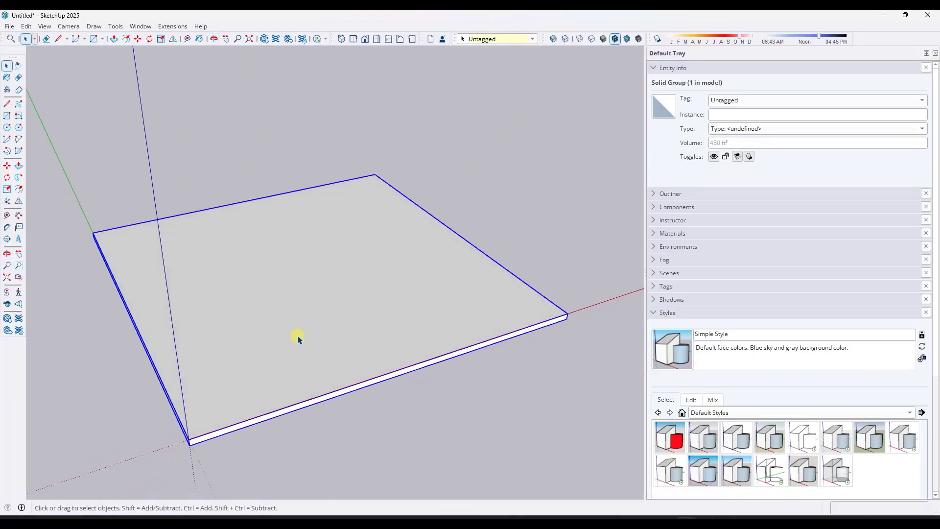
Switch to the Kitchen Example model and move both sliding windows out of their wall openings to the area outside the wall
mouse_move(692, 522)
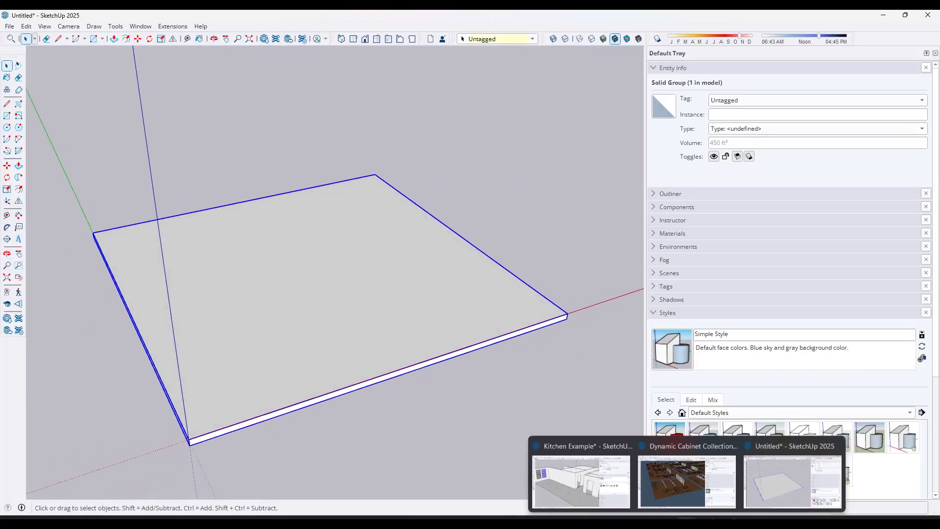
click(590, 478)
mouse_move(457, 219)
middle_down()
mouse_move(411, 226)
mouse_move(405, 308)
middle_up()
shift+middle_drag(263, 211, 501, 174)
shift+click(226, 189)
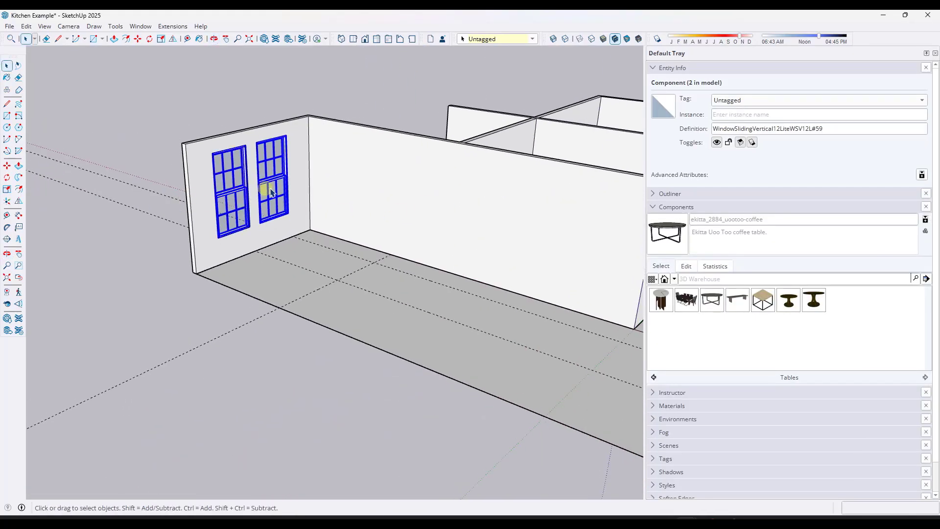
key(m)
click(242, 200)
click(126, 160)
key(space)
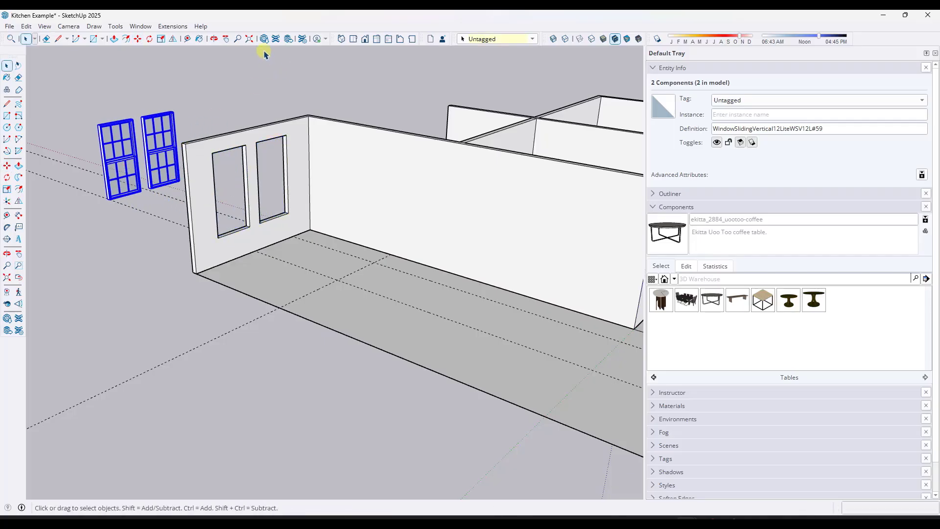
Search the 3D Warehouse for "marvin" and browse the model results for the manufacturer's window products
click(264, 39)
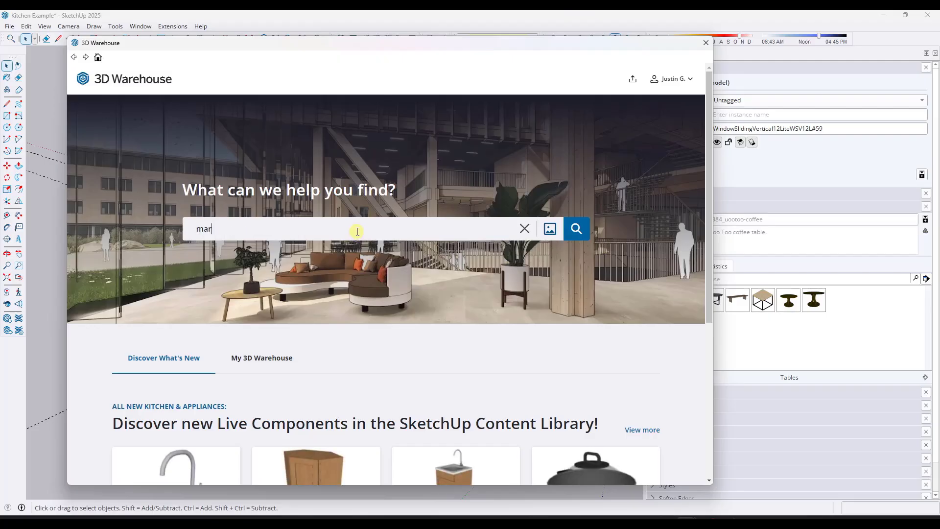
text(e)
key(Return)
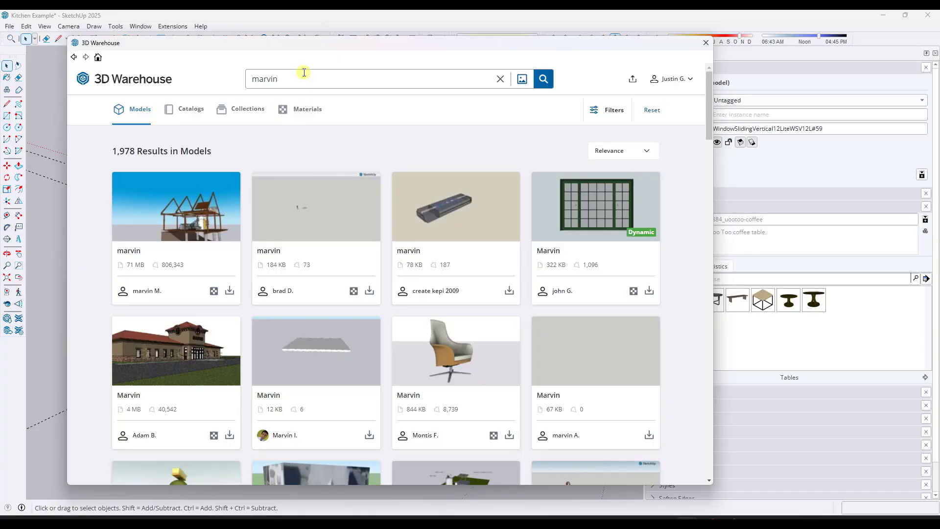
scroll(413, 240, down, 4)
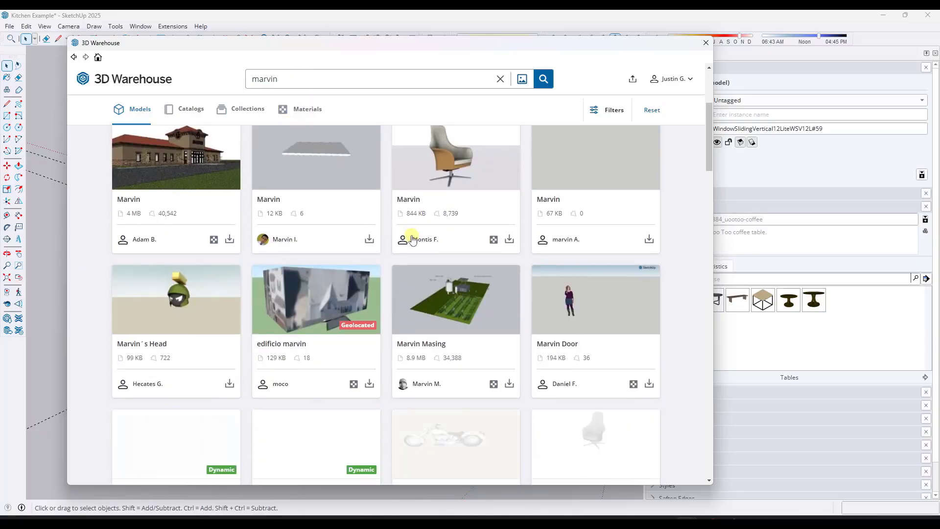
scroll(413, 240, down, 13)
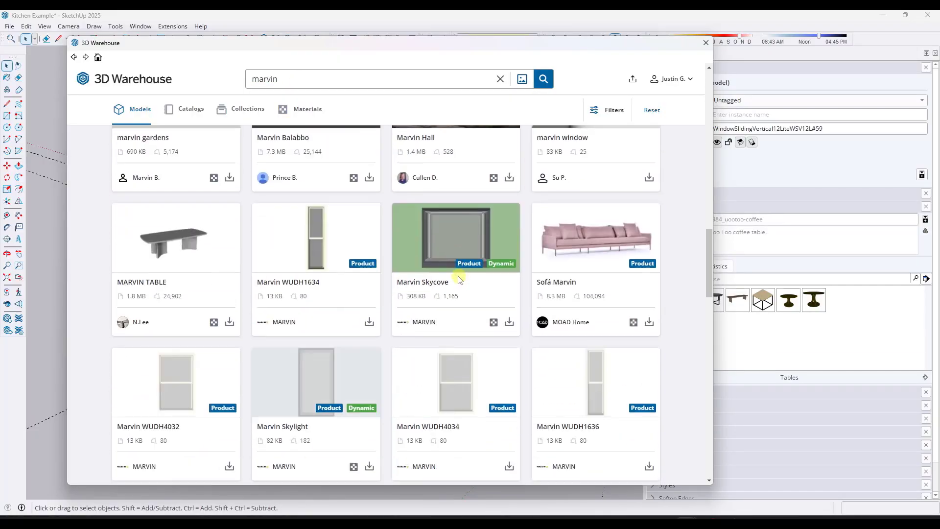
scroll(459, 279, down, 5)
scroll(315, 236, up, 2)
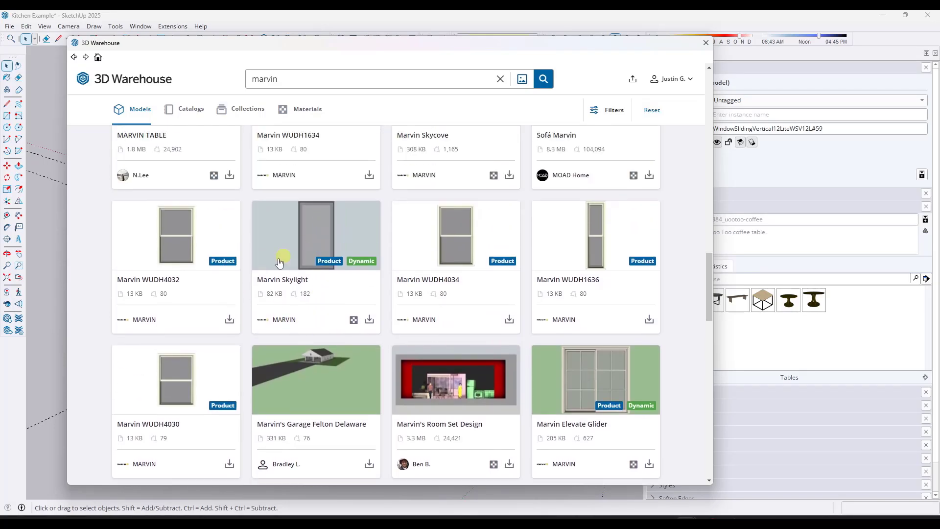
Load the Marvin WUDH4032 window directly into the model and place it at the lower corner of the first wall opening
click(183, 253)
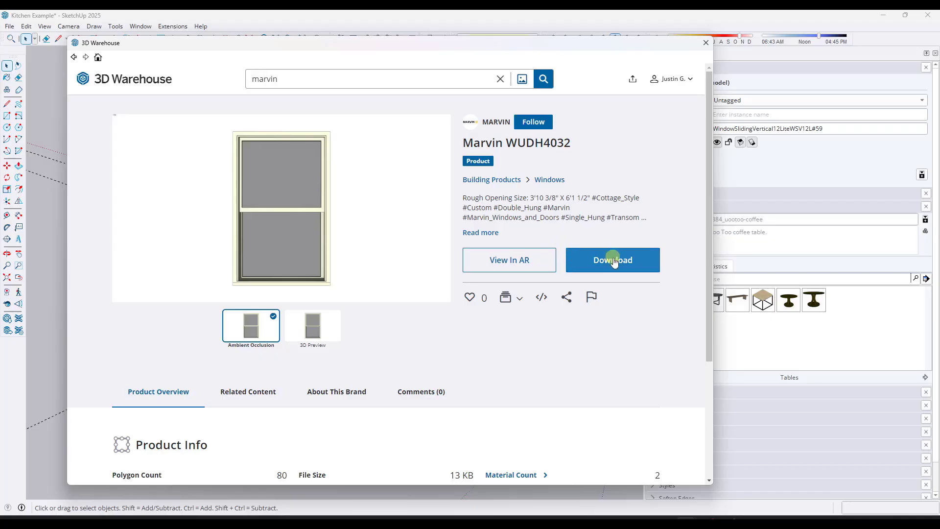
click(584, 260)
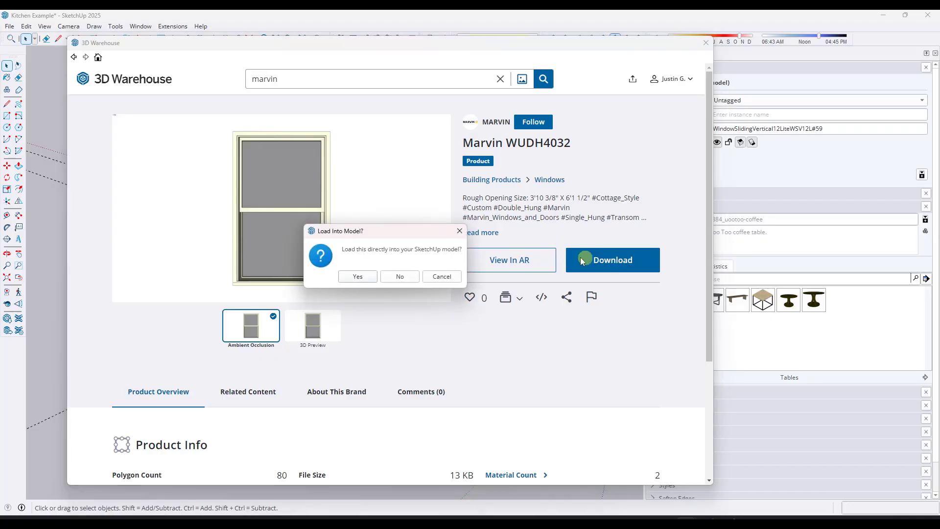
click(358, 276)
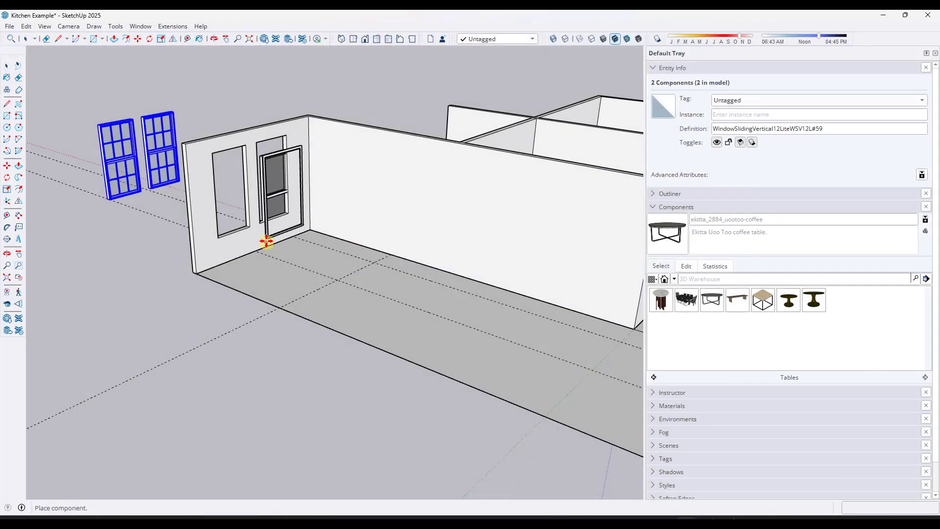
scroll(220, 232, up, 5)
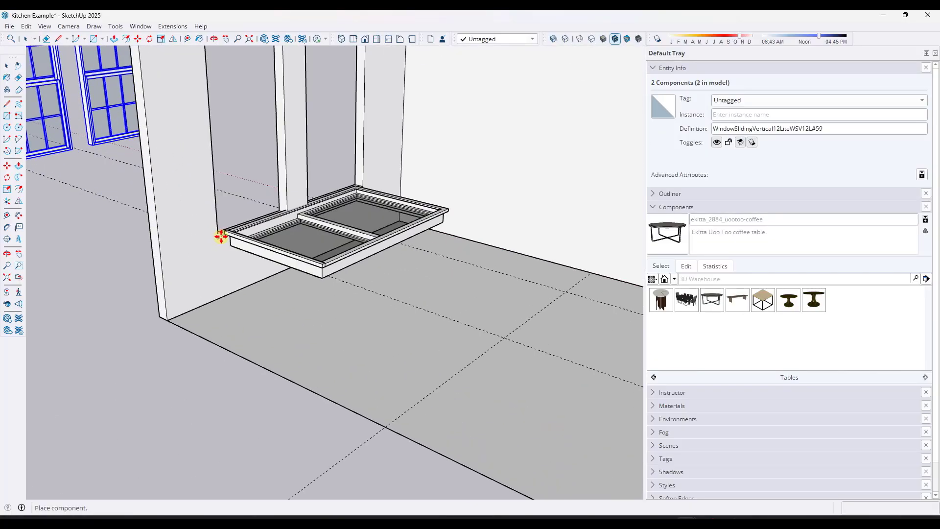
click(215, 229)
Scale the placed Marvin window down in height from its upper edge and to 0.82 in width to suit the opening
scroll(286, 237, down, 5)
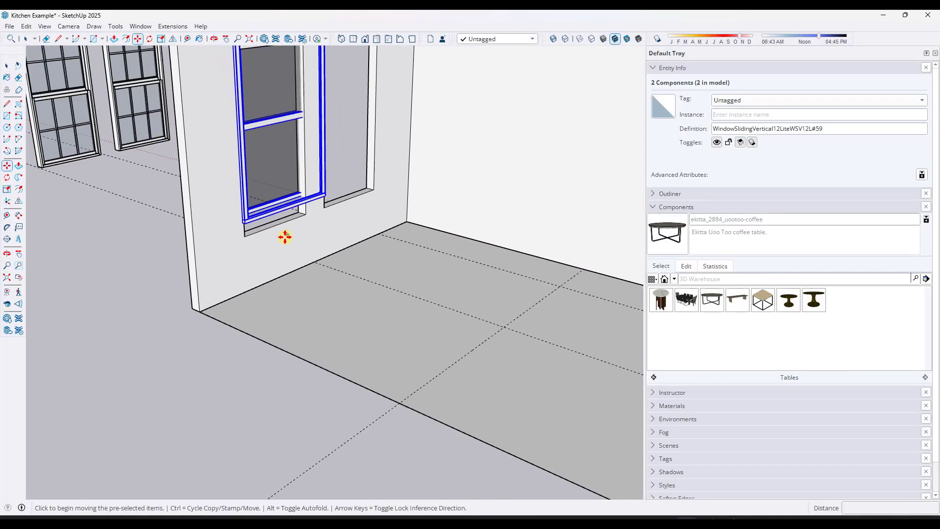
middle_drag(279, 151, 275, 212)
key(m)
key(s)
scroll(290, 150, up, 4)
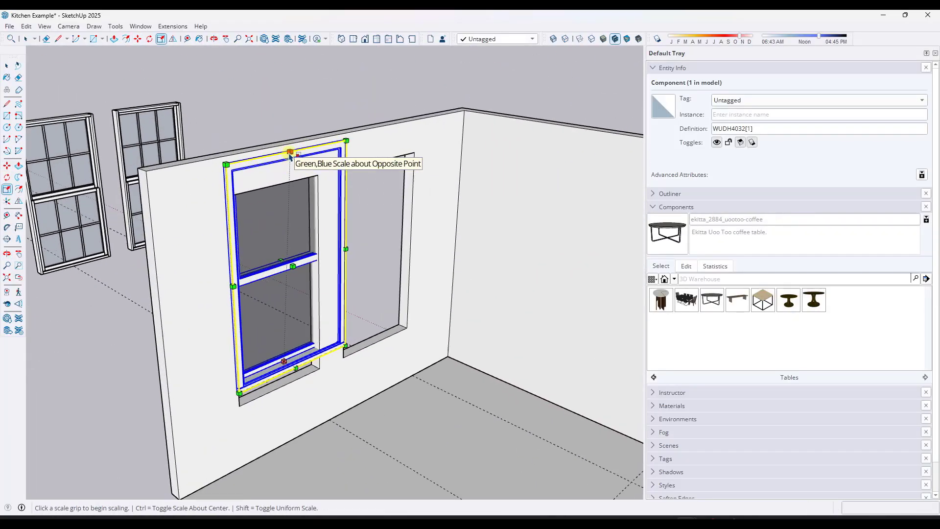
scroll(290, 153, up, 3)
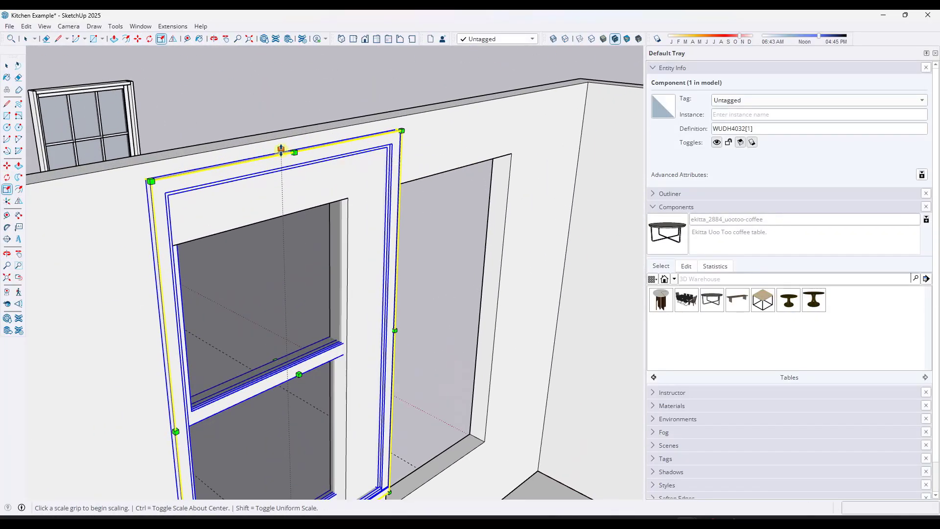
drag(281, 150, 304, 222)
scroll(343, 229, down, 3)
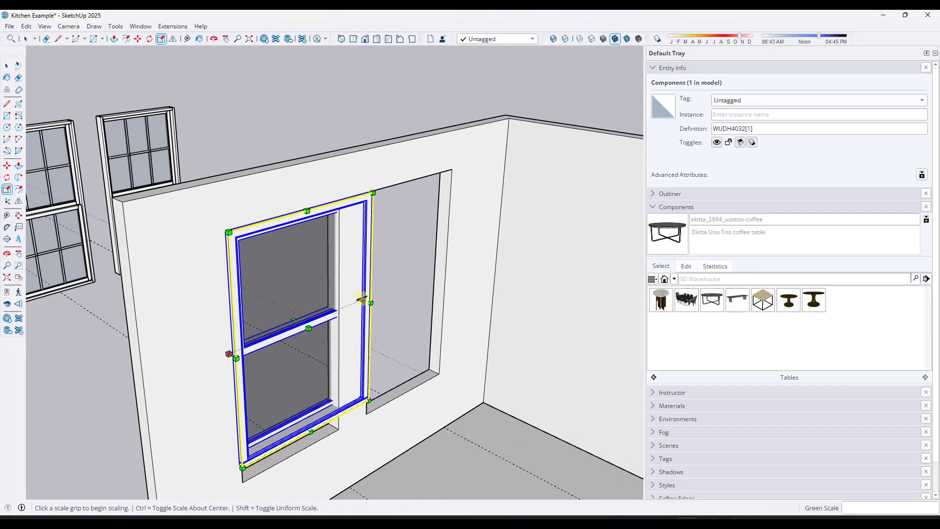
drag(363, 300, 340, 307)
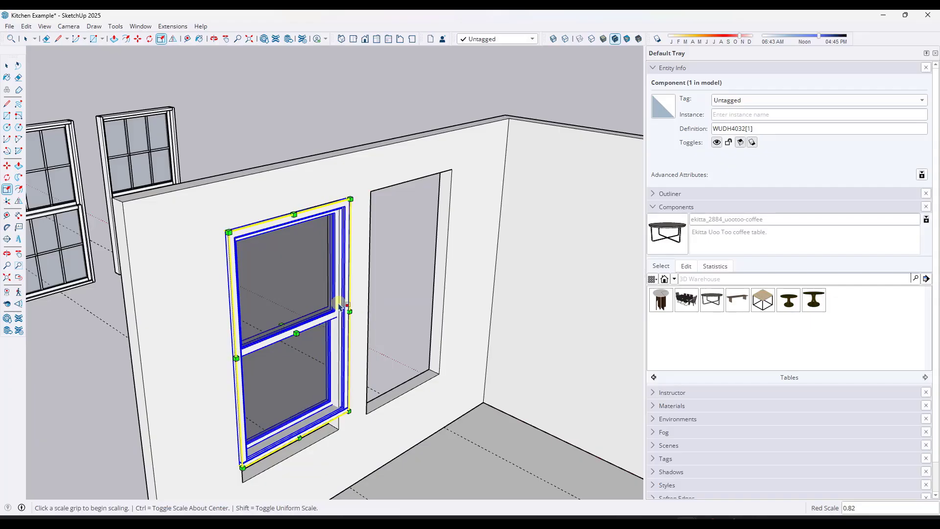
Stretch the Marvin window's height by about 1.09 towards the sill and scale its width by 0.95
drag(300, 438, 369, 412)
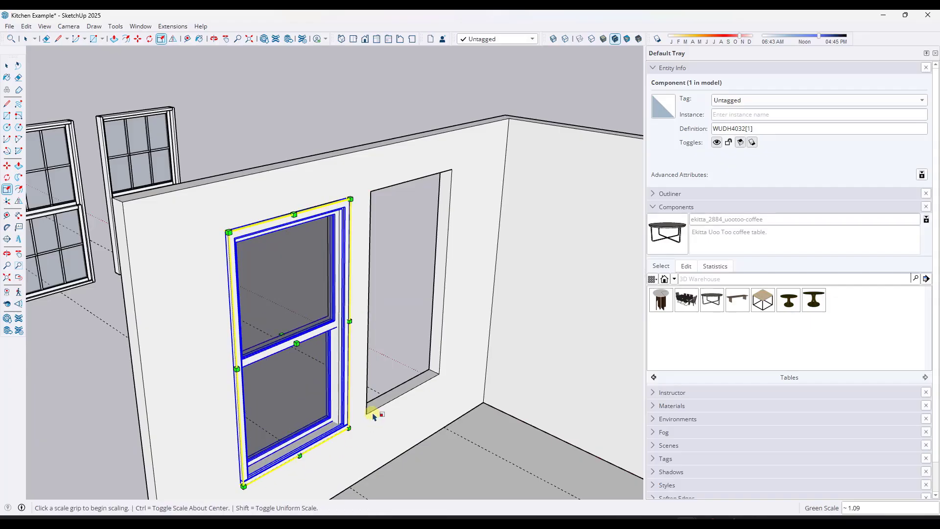
key(space)
scroll(343, 317, up, 2)
key(s)
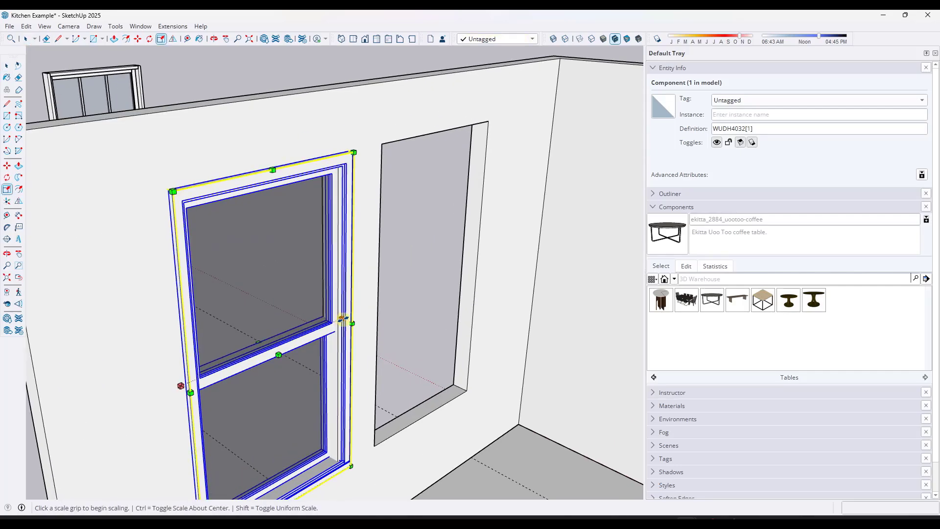
drag(342, 320, 346, 327)
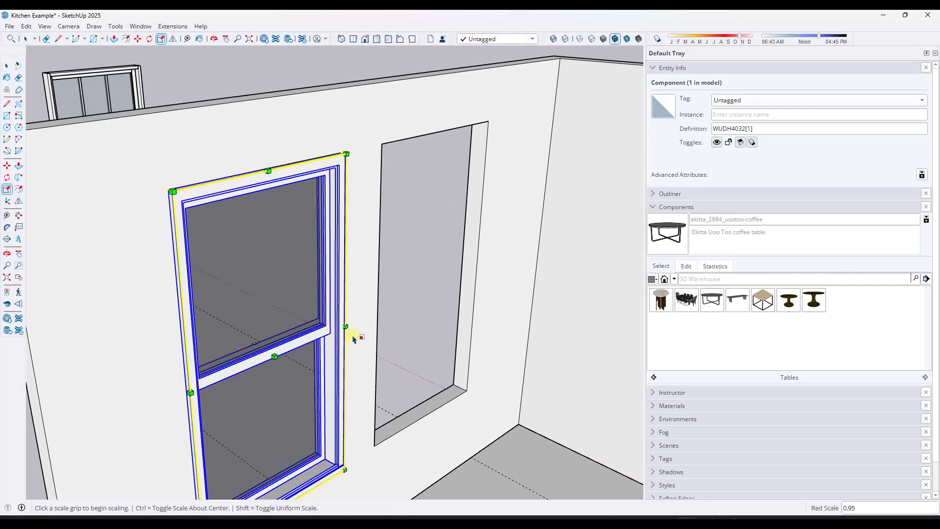
key(space)
scroll(353, 339, down, 3)
middle_drag(380, 300, 245, 228)
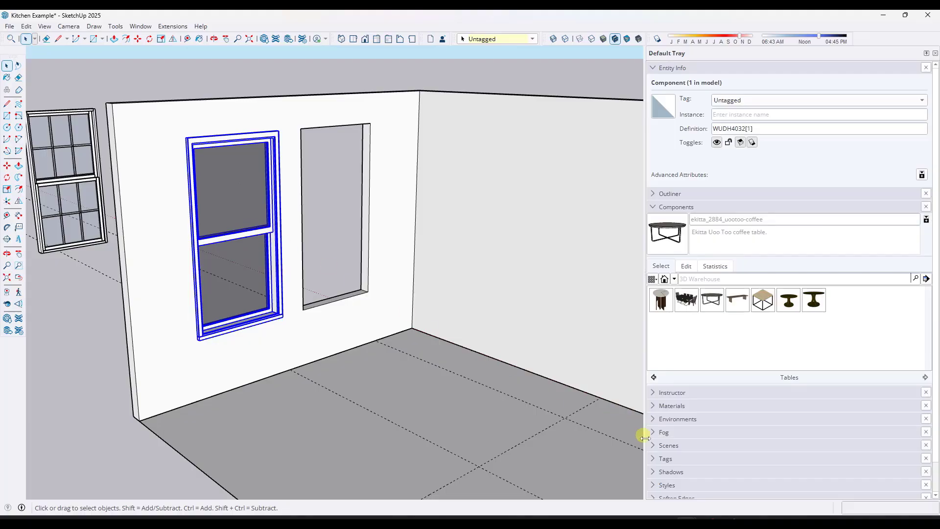
Switch to the untitled slab model, arrange it side by side with Kitchen Example and hide the default tray in both
click(791, 477)
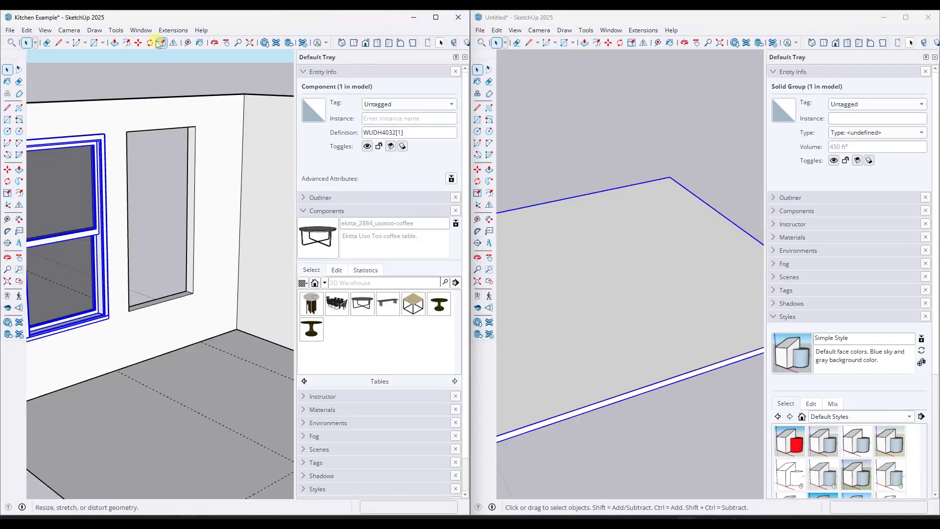
click(141, 30)
mouse_move(155, 44)
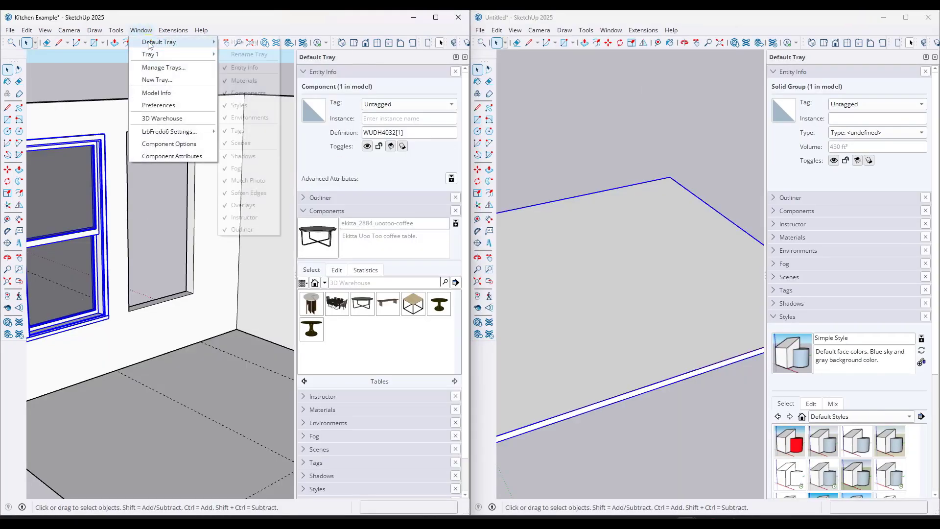
click(240, 43)
click(612, 30)
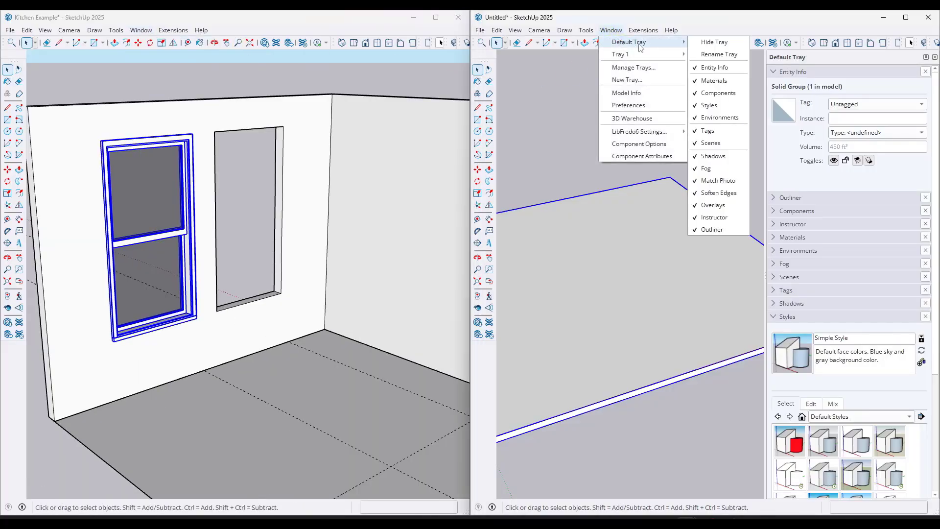
click(714, 41)
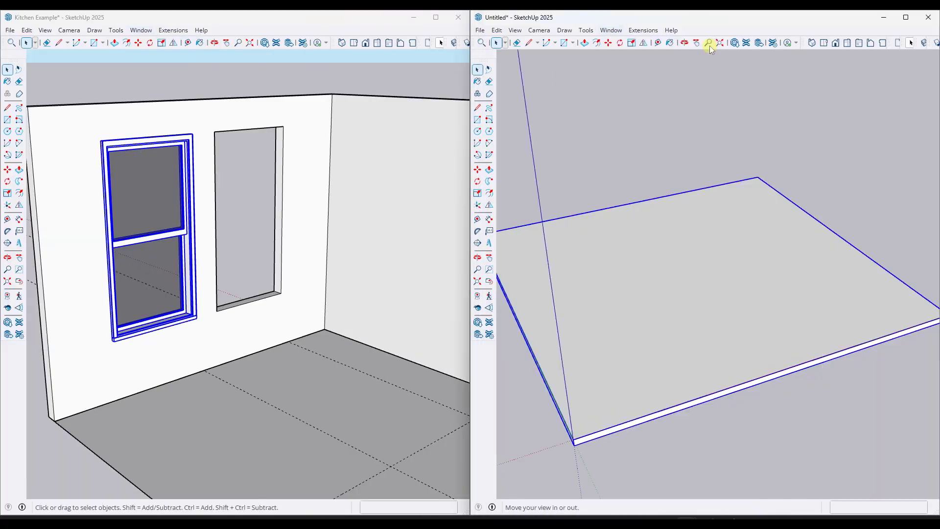
Copy the Marvin window from Kitchen Example and paste it onto the untitled model's slab near the origin
click(171, 240)
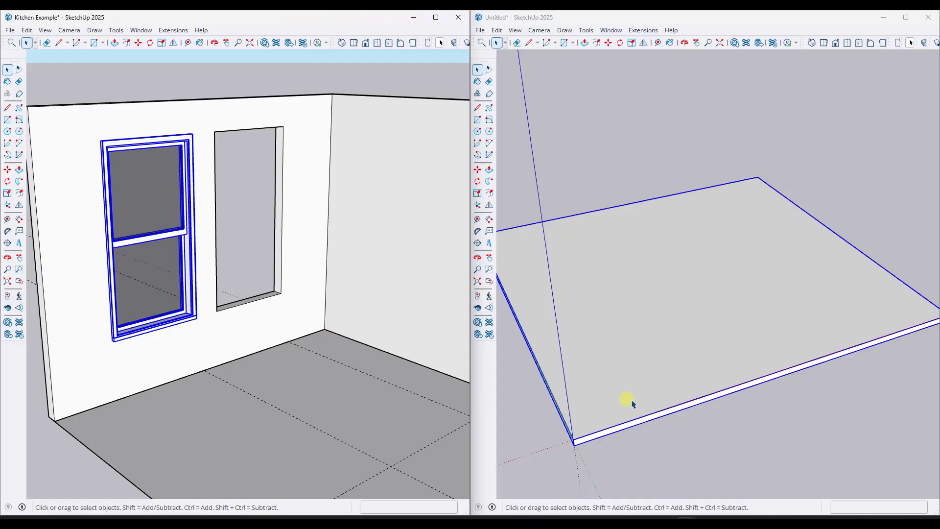
click(641, 385)
key(ctrl+v)
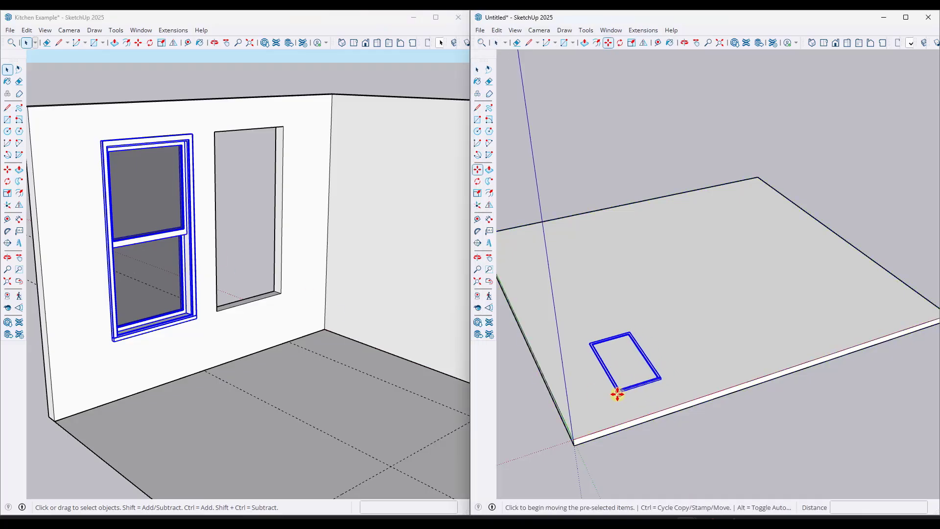
click(618, 394)
Rotate the pasted Marvin window about its lower corner so it stands upright on the slab
scroll(617, 394, up, 2)
key(q)
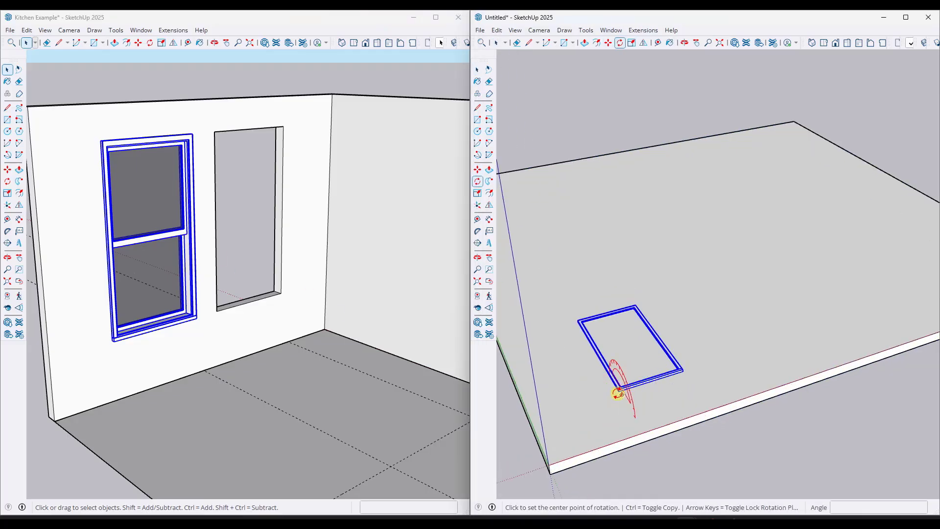
click(617, 395)
click(577, 325)
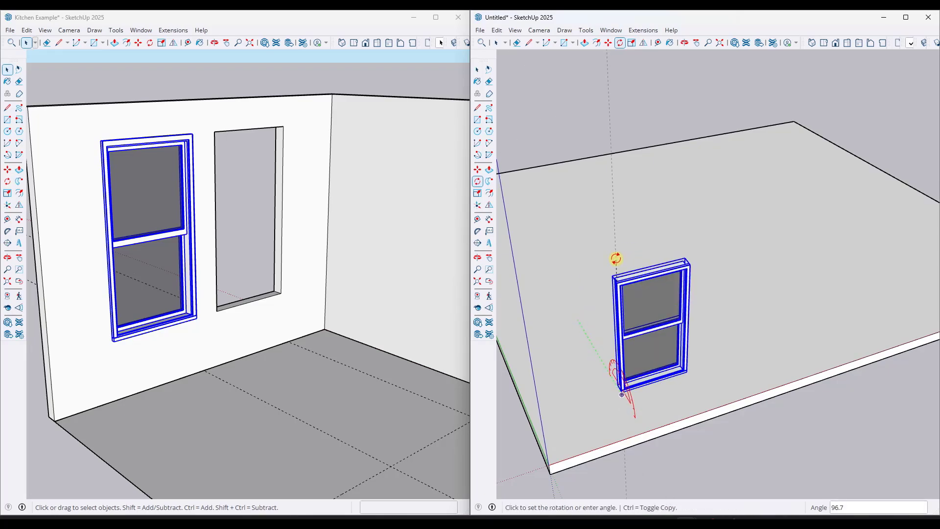
click(612, 265)
Raise the upright Marvin window along the blue axis and shift it about 1' 3" farther back over the slab
middle_drag(647, 282, 653, 307)
key(space)
key(m)
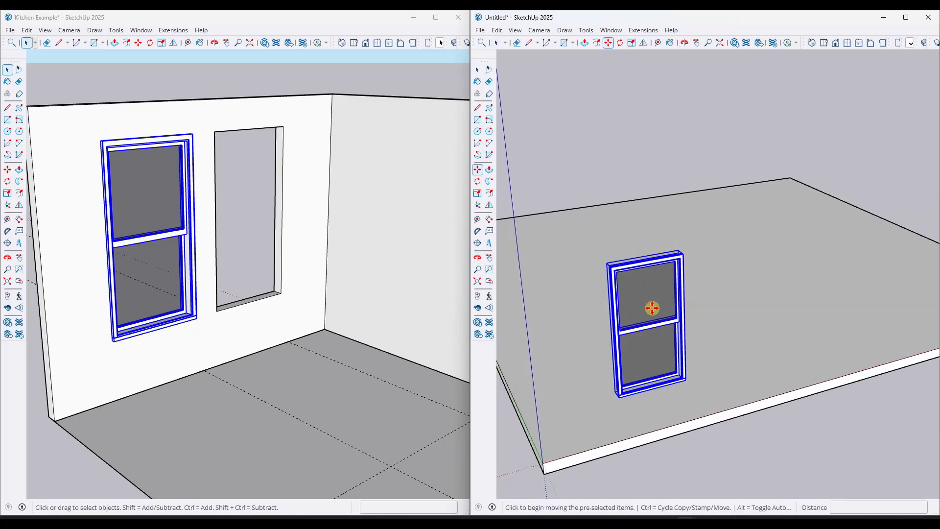
click(652, 308)
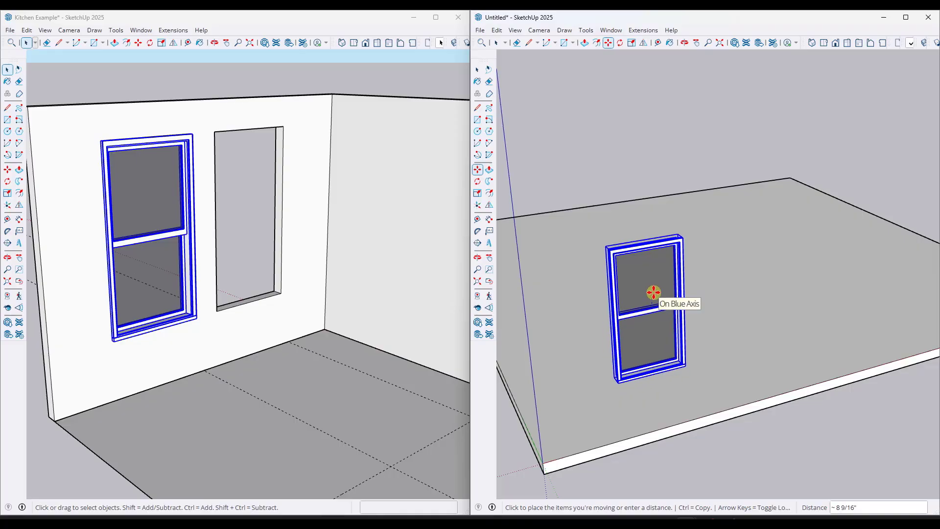
click(657, 290)
click(628, 304)
click(610, 293)
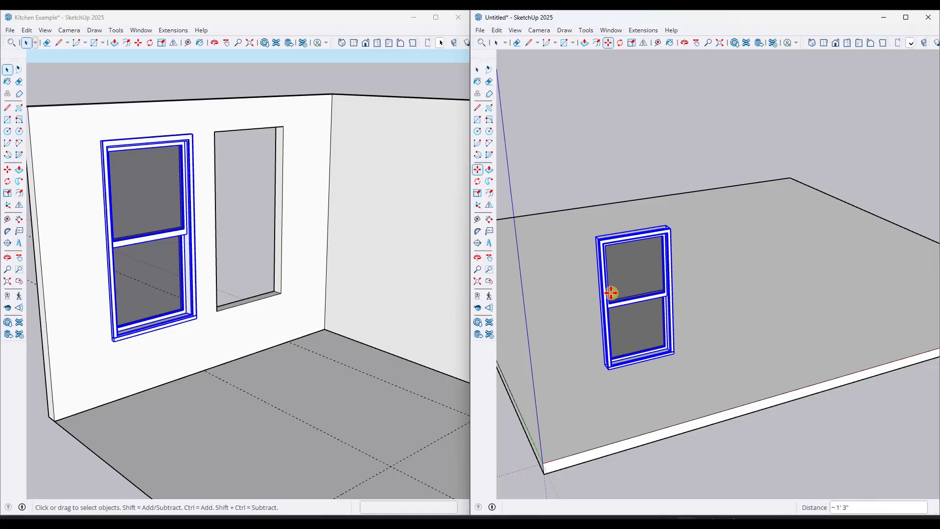
key(space)
Save the slab model as Window Boneyard Example in the 2025_12 - Model Boneyards folder
middle_drag(752, 284, 723, 288)
click(480, 30)
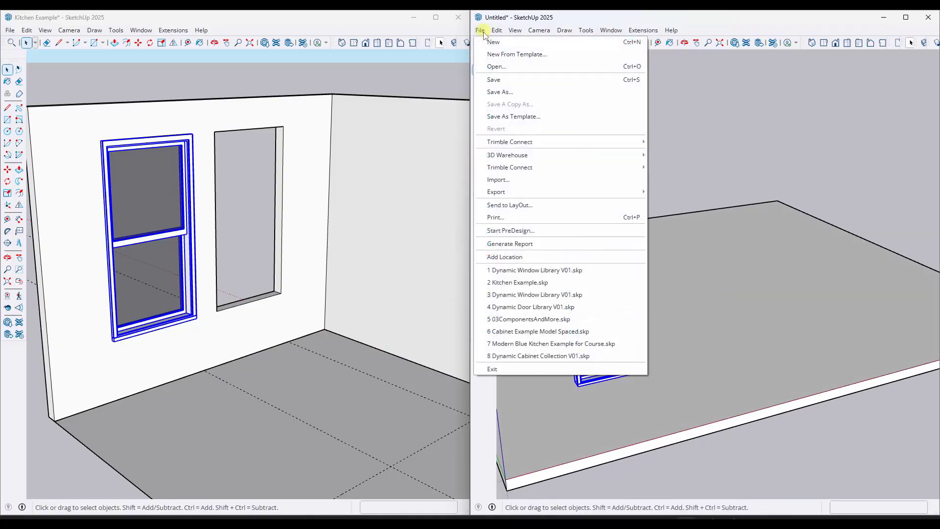
click(506, 93)
click(665, 342)
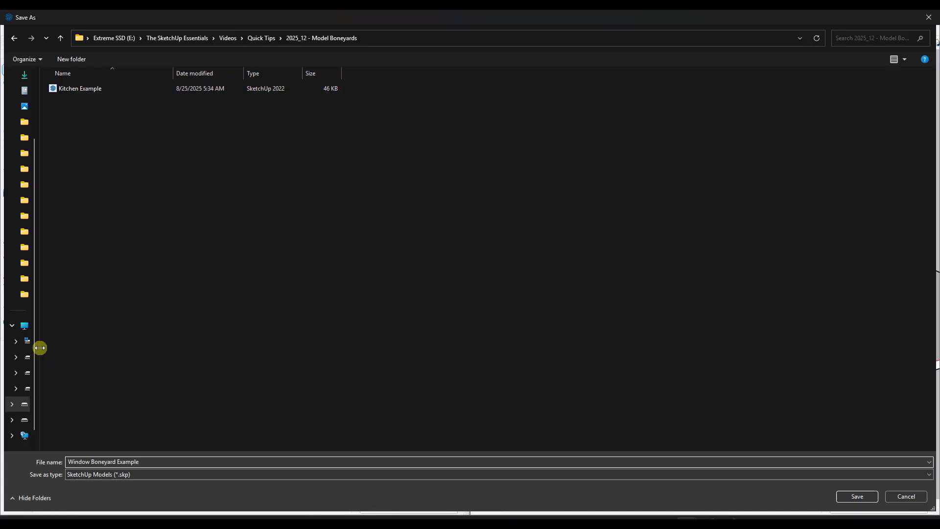
click(858, 497)
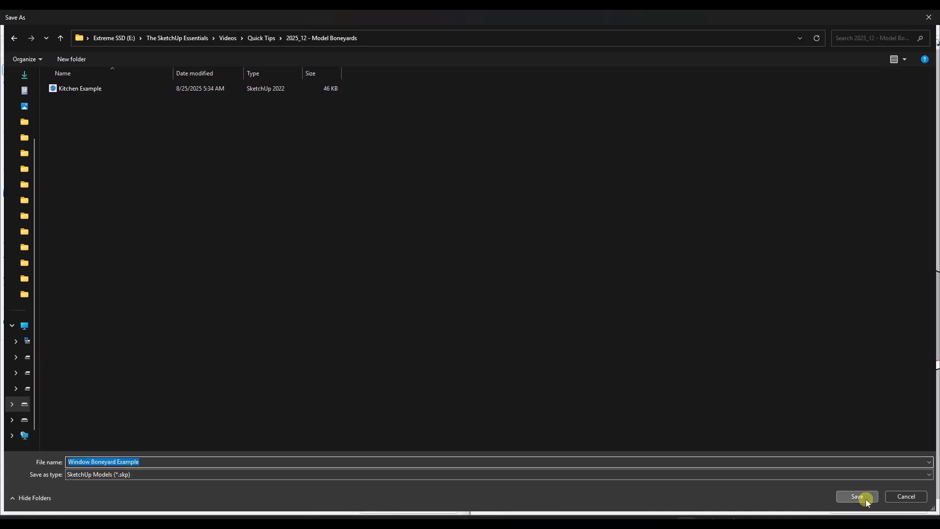
Copy the outermost gridded window from Kitchen Example and paste it beside the Marvin window in Window Boneyard Example
middle_drag(602, 300, 647, 282)
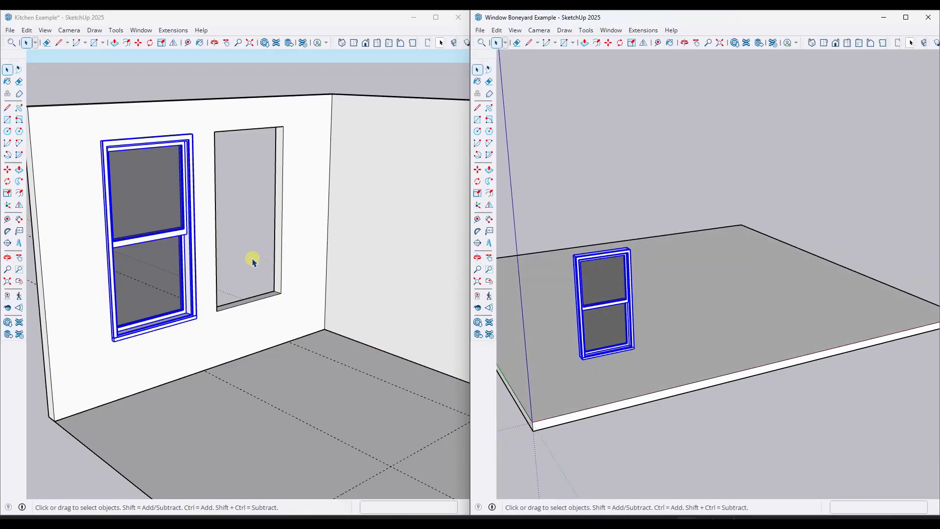
scroll(234, 245, down, 5)
mouse_move(304, 260)
middle_down()
mouse_move(218, 232)
mouse_move(197, 235)
middle_up()
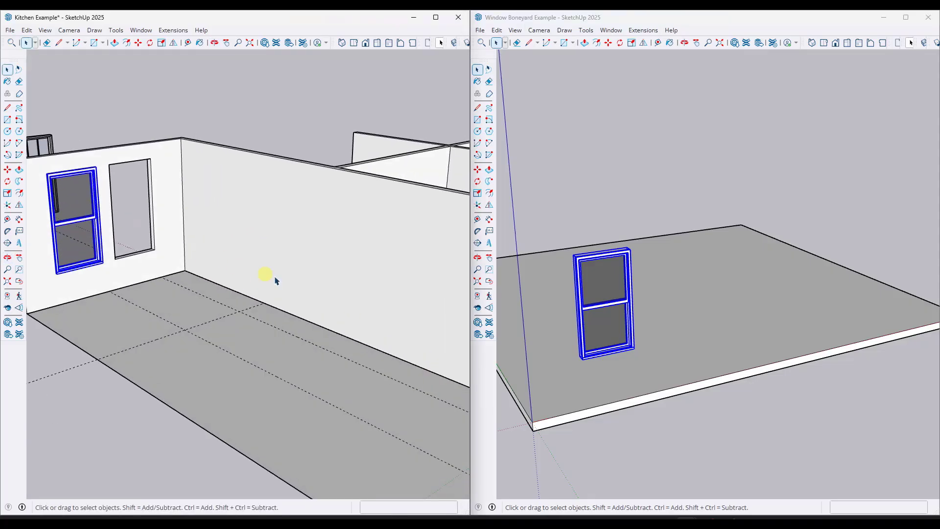
scroll(300, 256, down, 4)
scroll(332, 267, up, 3)
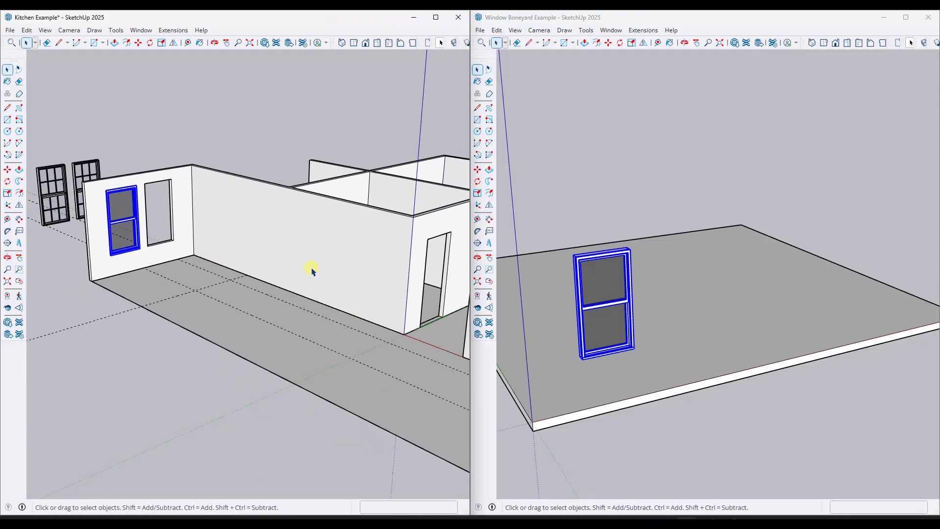
middle_drag(311, 271, 309, 277)
click(53, 199)
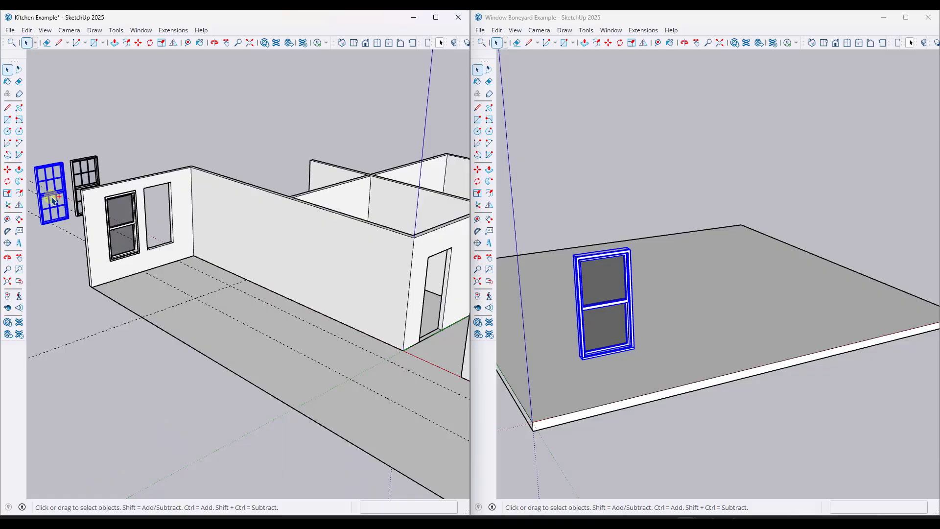
click(697, 337)
key(ctrl+v)
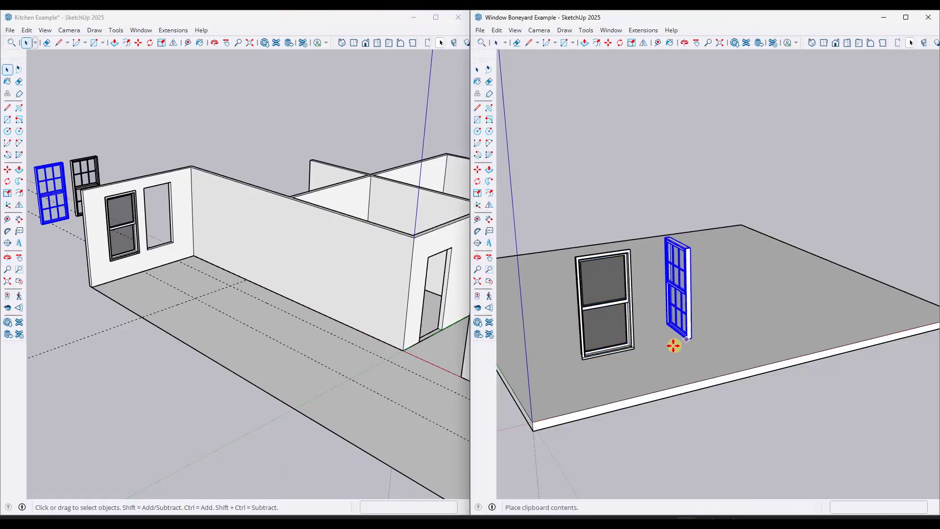
middle_drag(688, 302, 696, 333)
Rotate the pasted gridded window about its vertical axis so it faces the same way as the Marvin window
scroll(689, 253, up, 4)
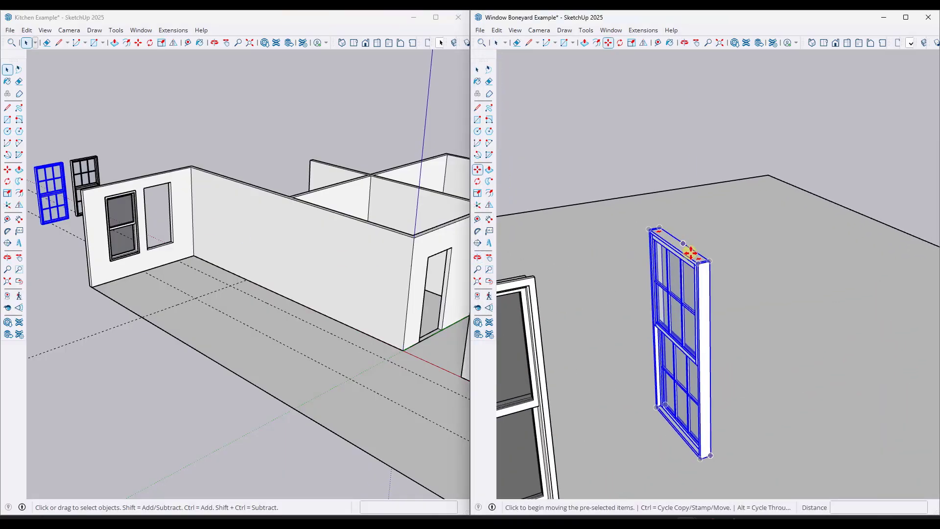
click(700, 255)
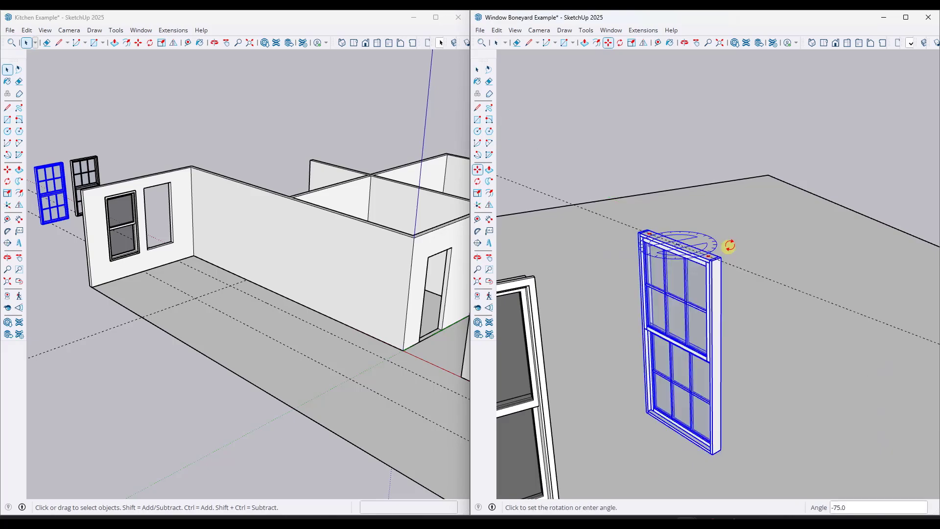
click(739, 237)
key(space)
scroll(688, 309, down, 2)
middle_drag(688, 309, 679, 342)
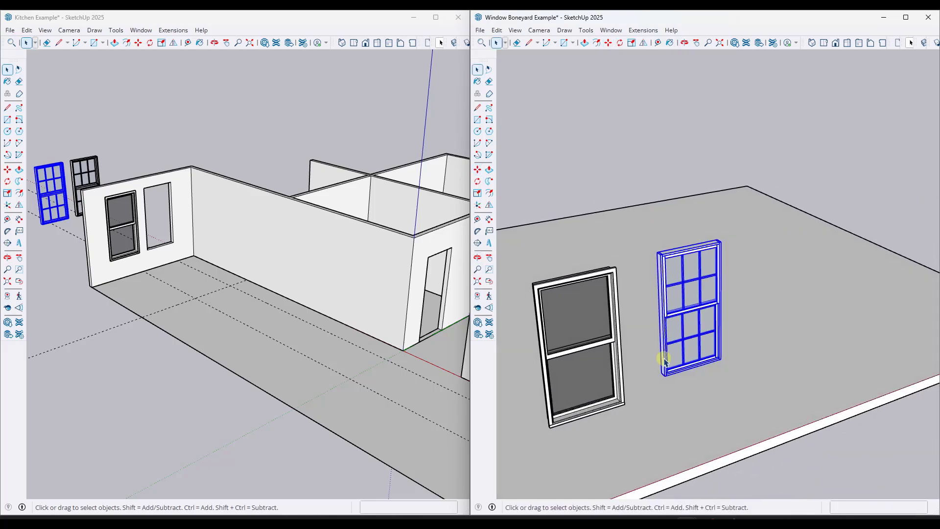
Move the gridded window by its lower corner to line up with the Marvin window
key(m)
click(662, 375)
scroll(665, 382, down, 2)
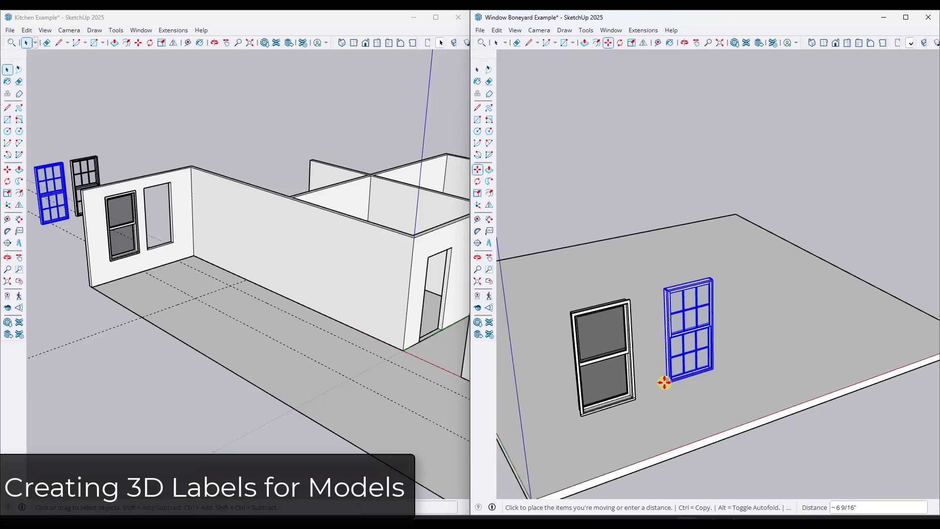
scroll(568, 404, up, 5)
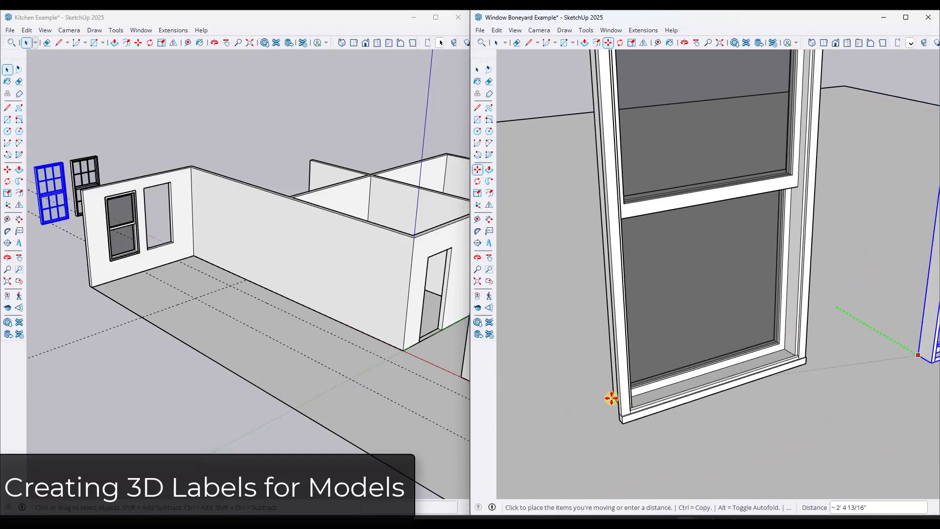
click(611, 396)
scroll(612, 397, down, 5)
middle_drag(707, 374, 672, 308)
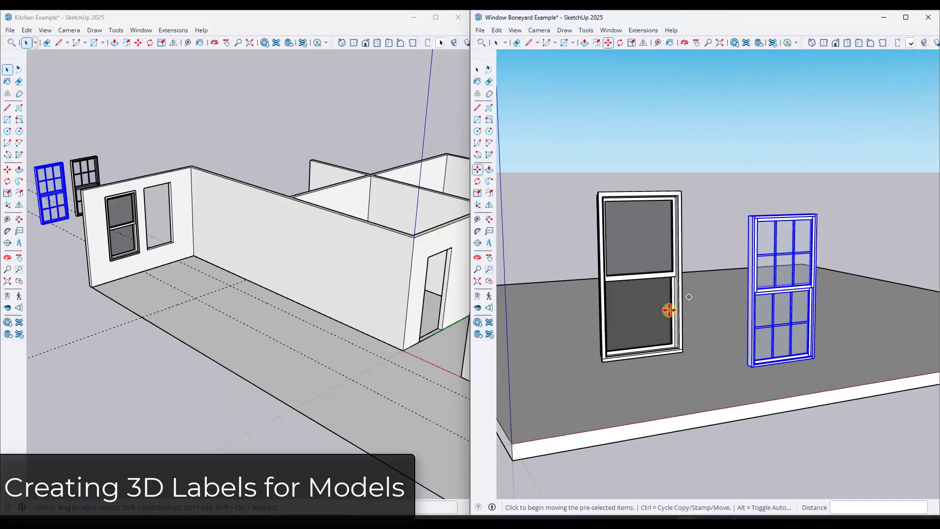
Move the Marvin window down by its lower corner to level its base with the gridded window
click(620, 338)
key(m)
scroll(608, 367, up, 5)
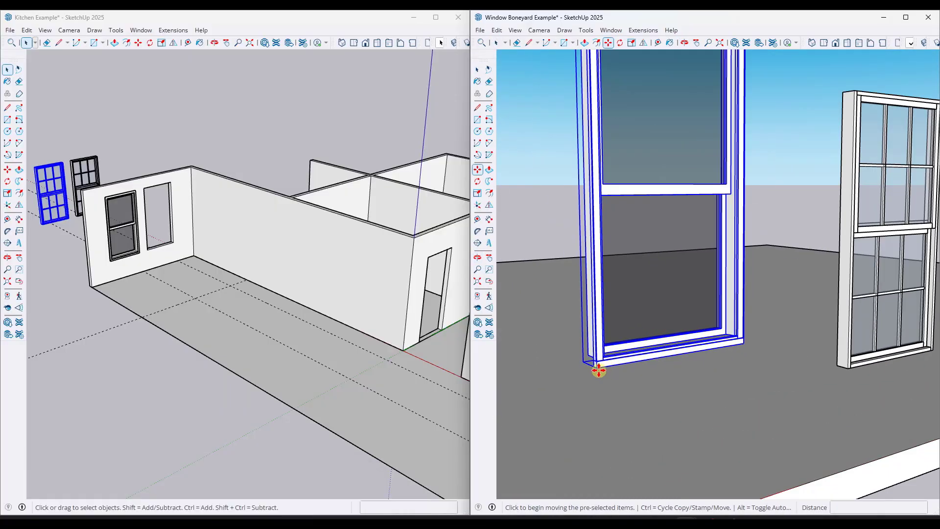
click(598, 370)
click(846, 359)
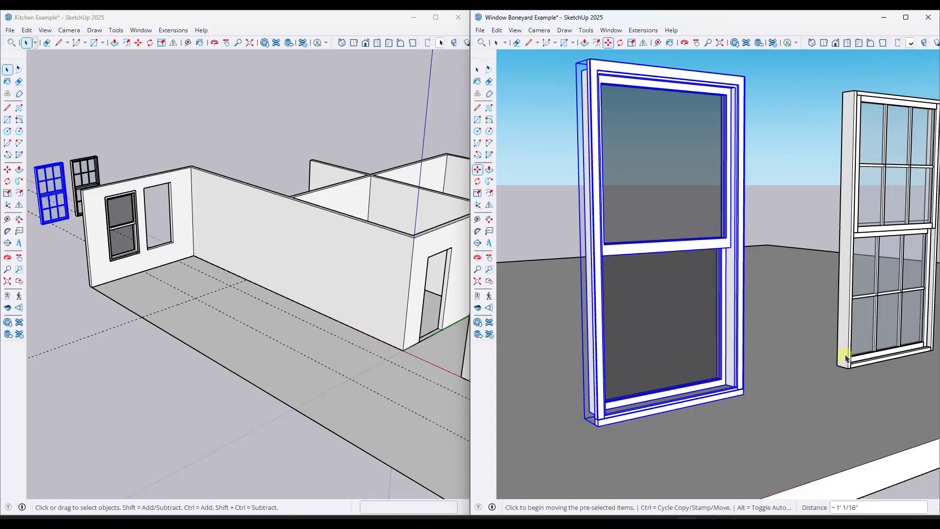
Select both windows and move them together farther back on the slab
key(space)
shift+click(845, 358)
scroll(837, 359, down, 3)
key(m)
click(845, 351)
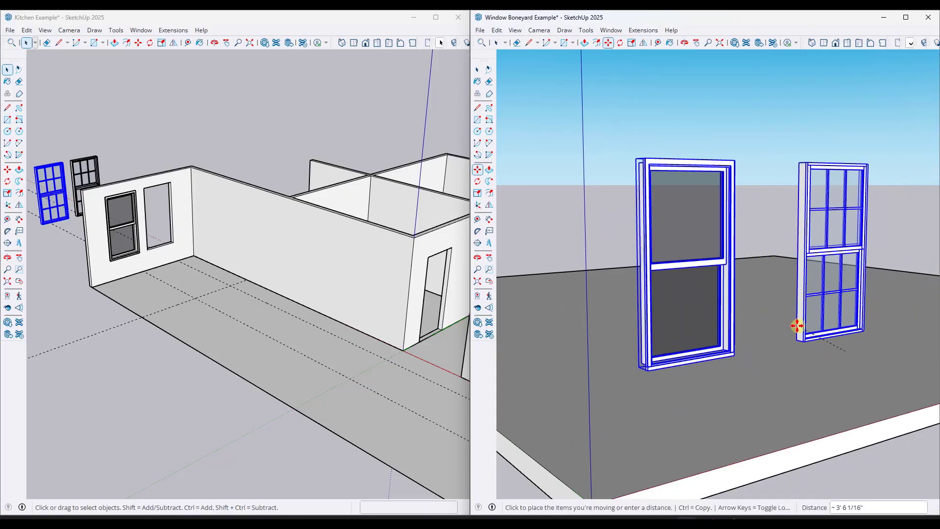
click(763, 329)
key(o)
drag(813, 350, 660, 374)
key(space)
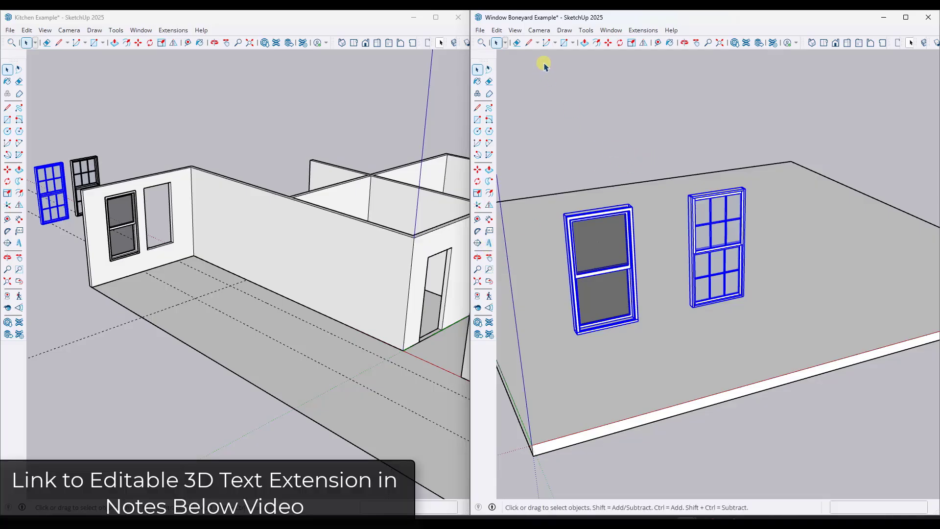
Create an Editable 3D Text label reading "Sliding Windows - Vertical" and place it on the slab in front of the windows
click(537, 31)
mouse_move(517, 32)
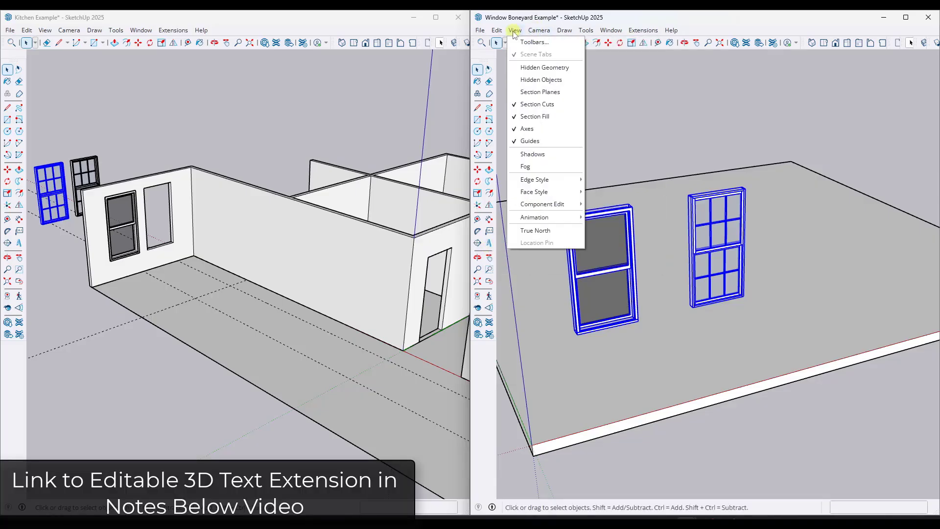
mouse_move(567, 36)
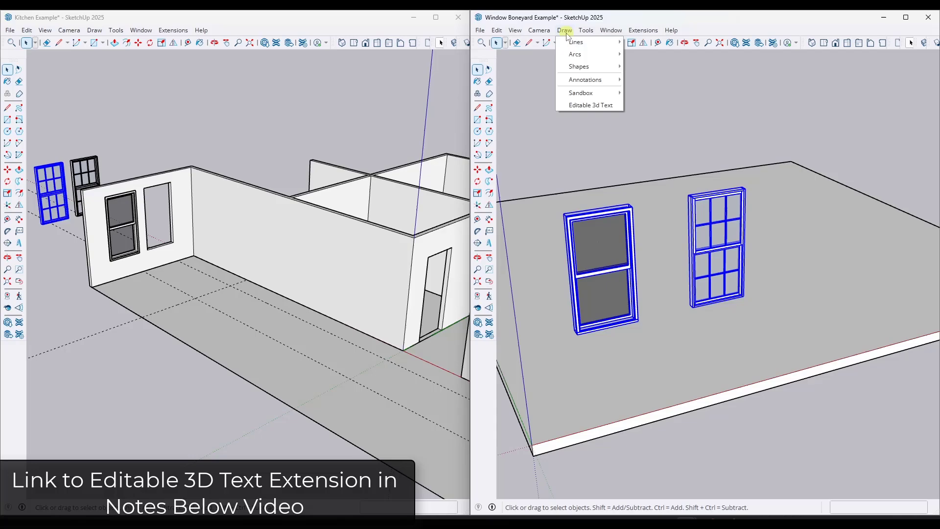
click(591, 105)
drag(174, 206, 84, 205)
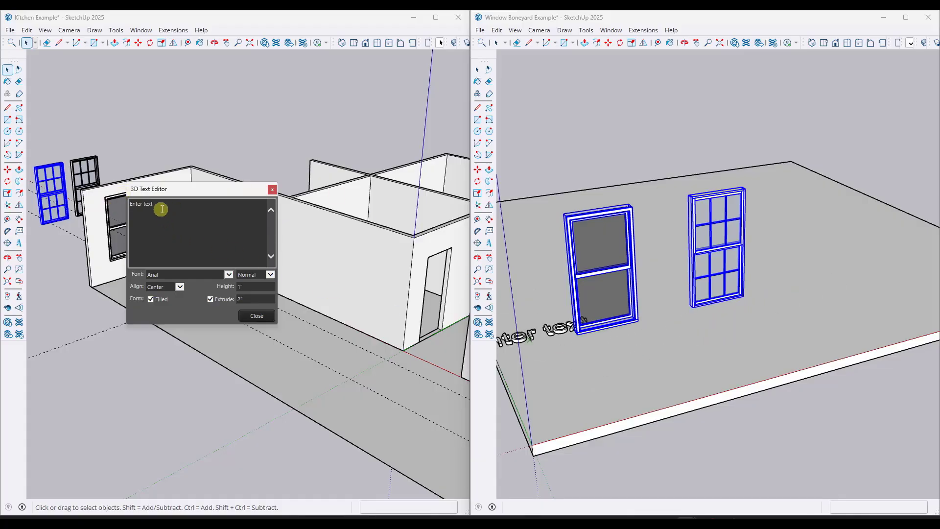
drag(162, 209, 126, 210)
text(Sliding Window)
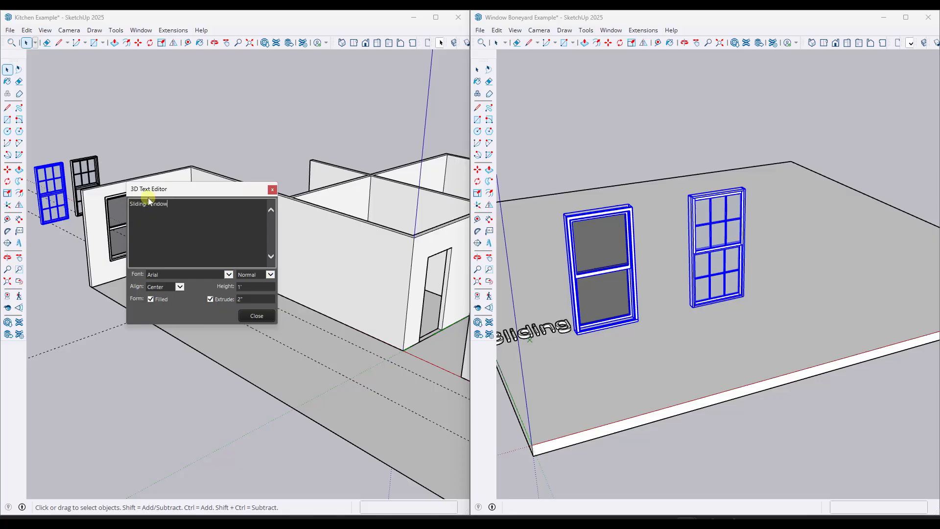
text(s - Vertic)
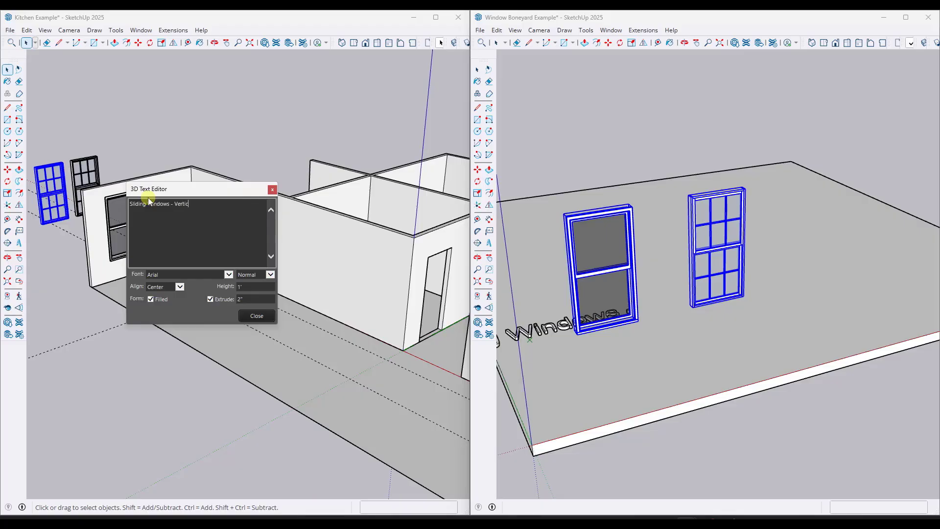
text(al)
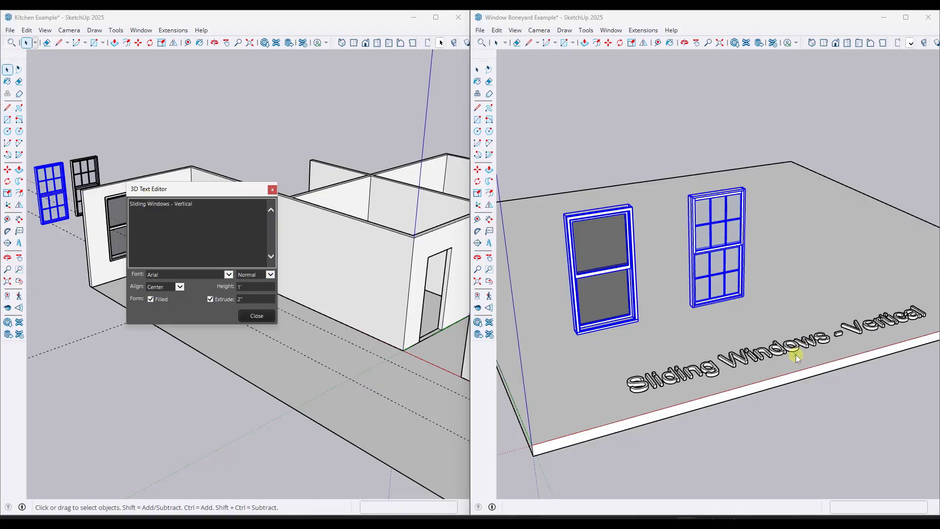
mouse_move(815, 349)
shift+middle_down()
mouse_move(786, 352)
mouse_move(774, 365)
shift+middle_up()
Add a scene showing the labelled windows on the slab, name it VerticalSliding and deselect the windows
scroll(789, 358, down, 2)
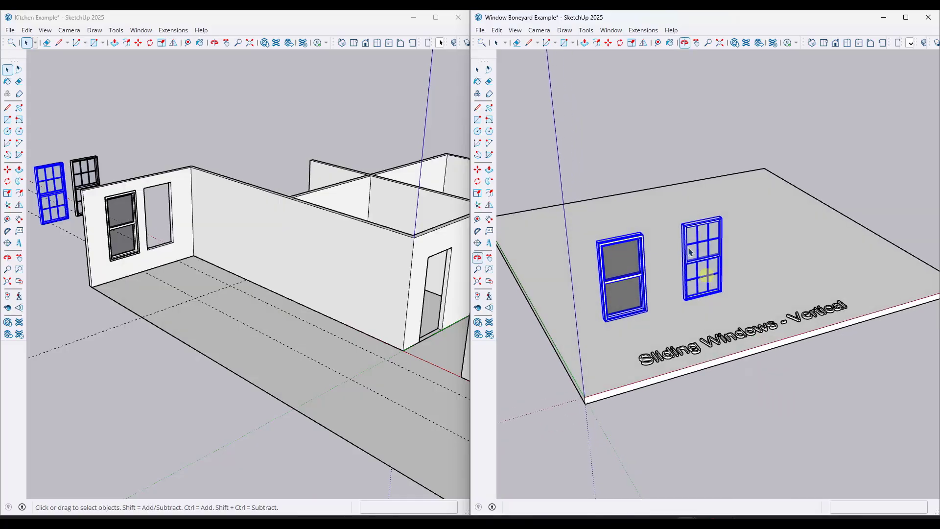
click(515, 30)
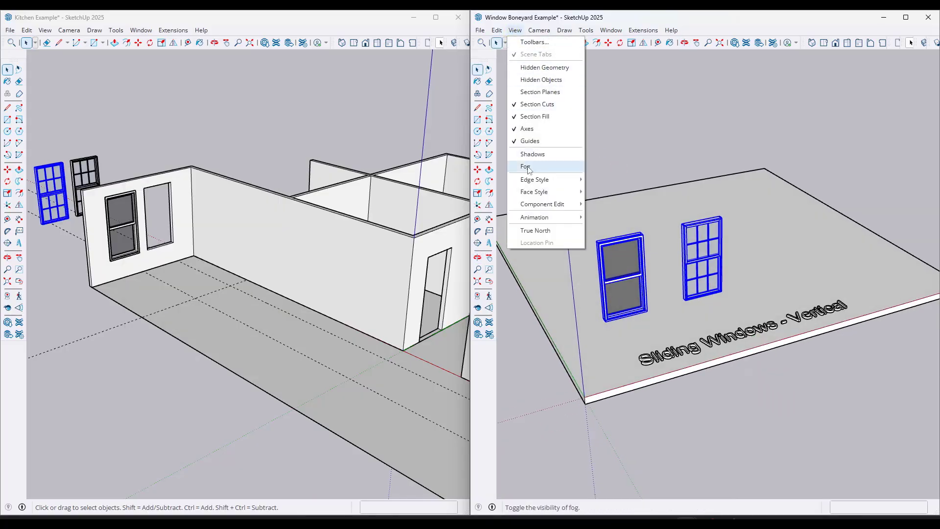
mouse_move(534, 217)
click(606, 219)
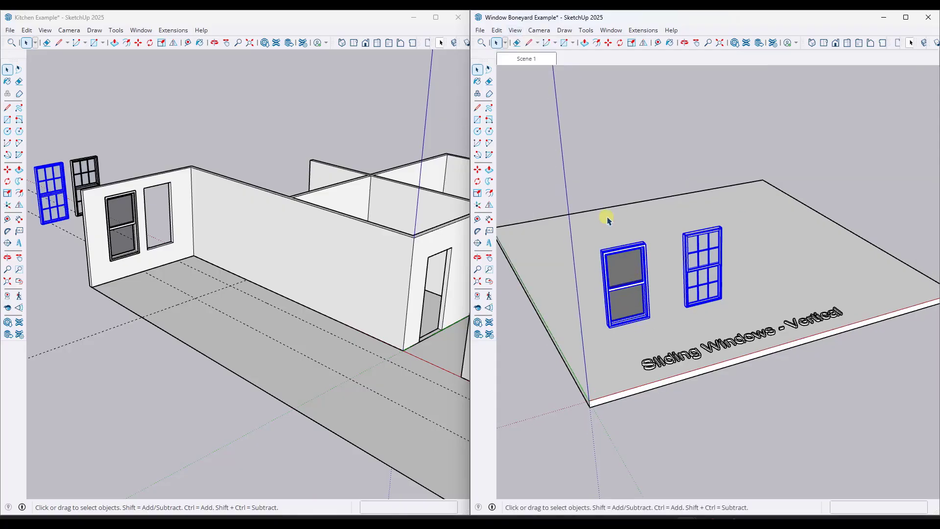
right_click(518, 58)
click(544, 117)
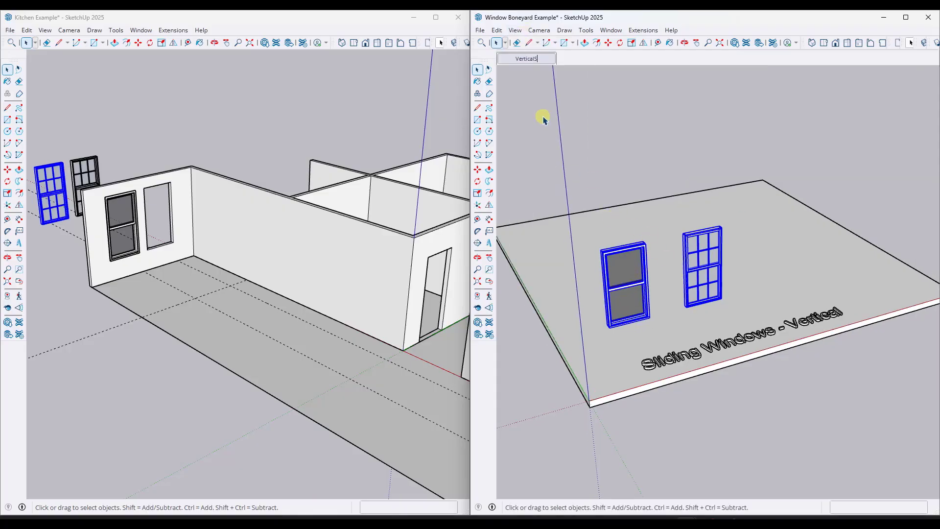
text(VerticalSliding)
key(Return)
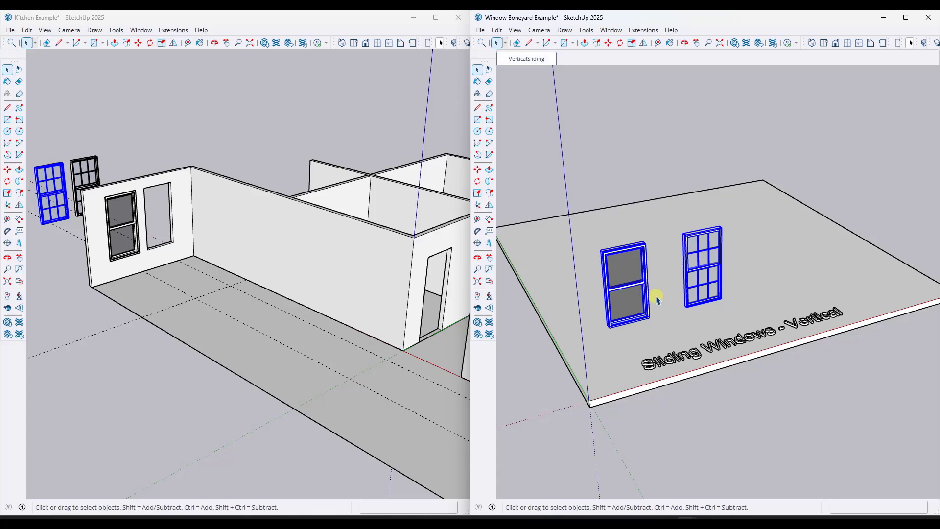
click(617, 374)
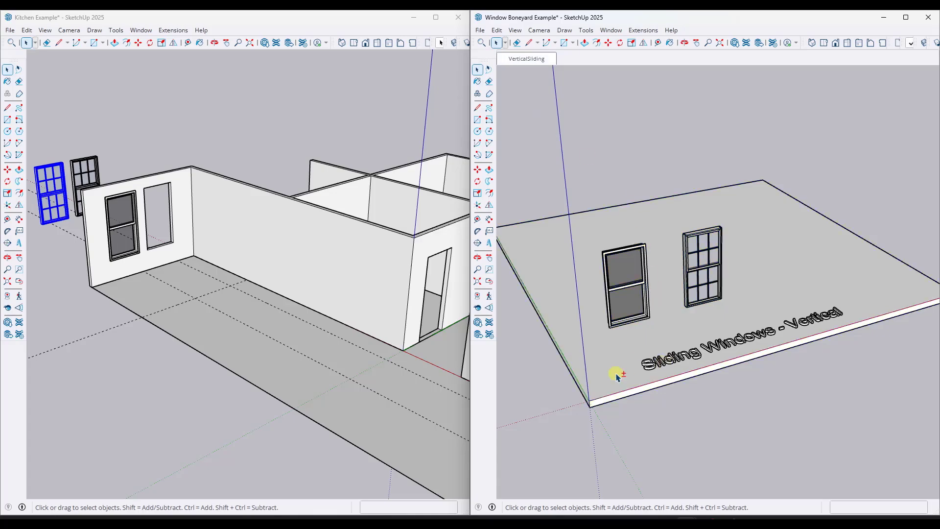
Copy the slab together with its 3D text label along the red axis, placing the copy about 44' from the original
click(654, 368)
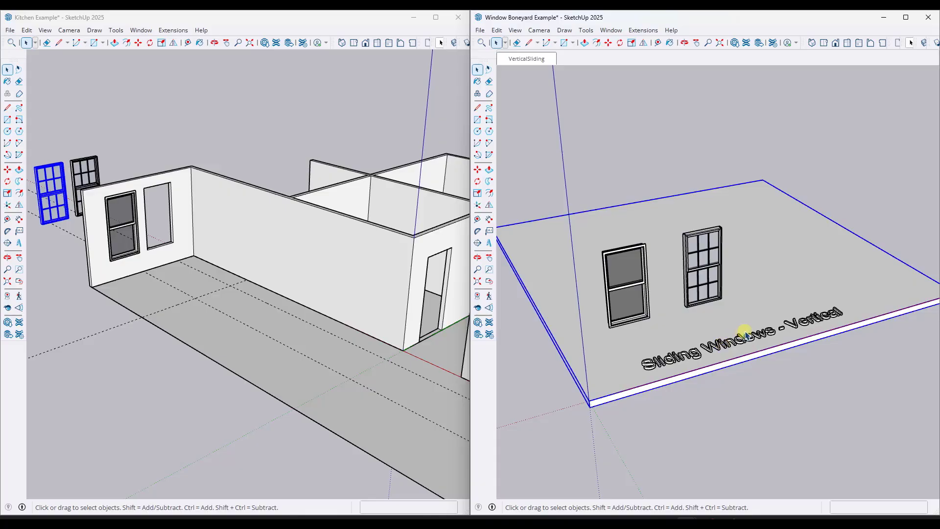
click(821, 316)
ctrl+click(620, 377)
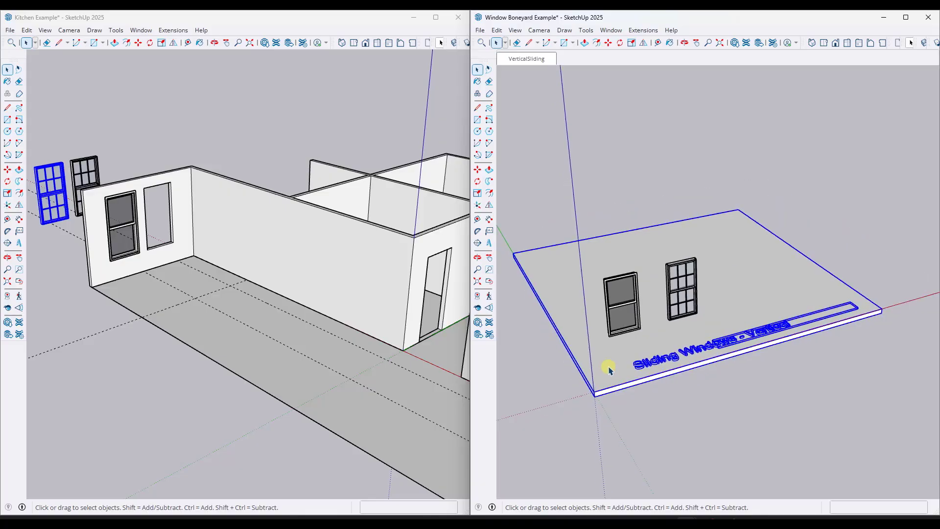
scroll(605, 375, down, 5)
key(m)
click(603, 377)
key(ctrl)
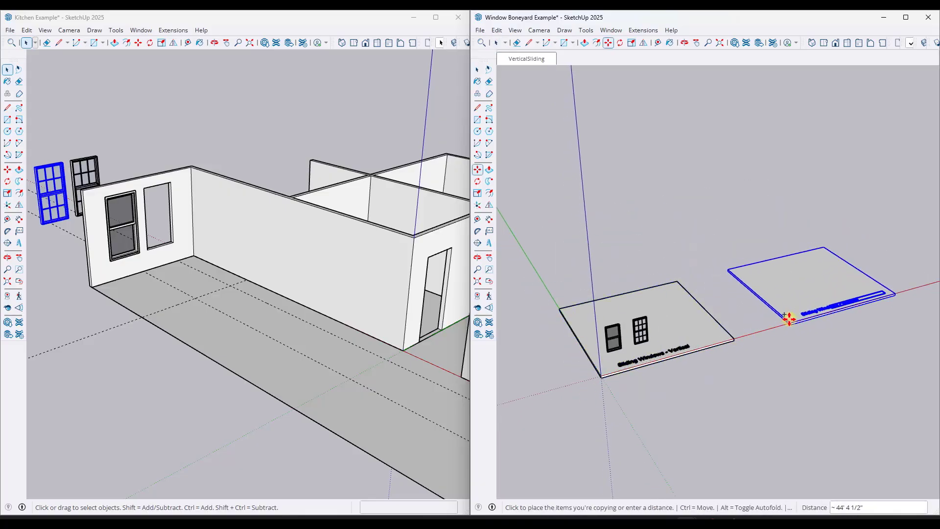
click(790, 322)
shift+middle_drag(800, 301, 649, 321)
scroll(657, 329, up, 4)
scroll(657, 330, up, 5)
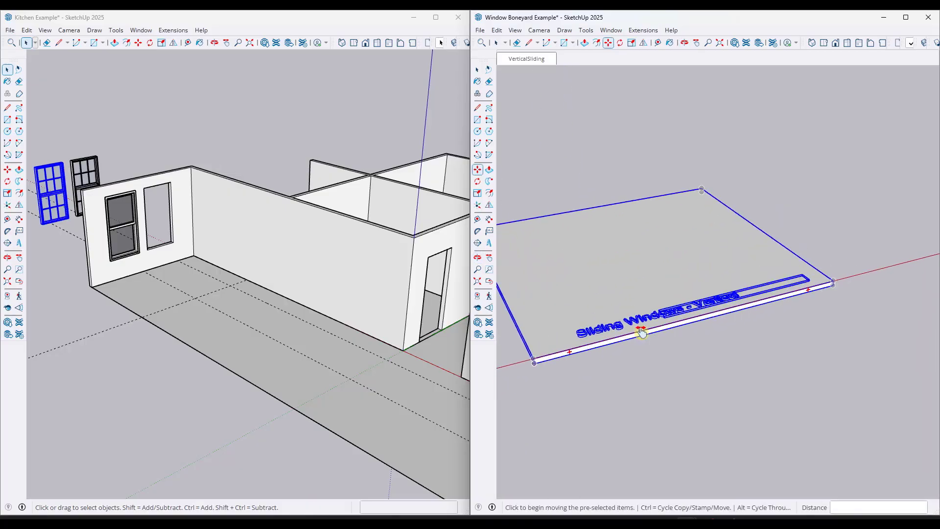
Select only the text label on the copied slab and make it a unique component
key(space)
right_click(736, 304)
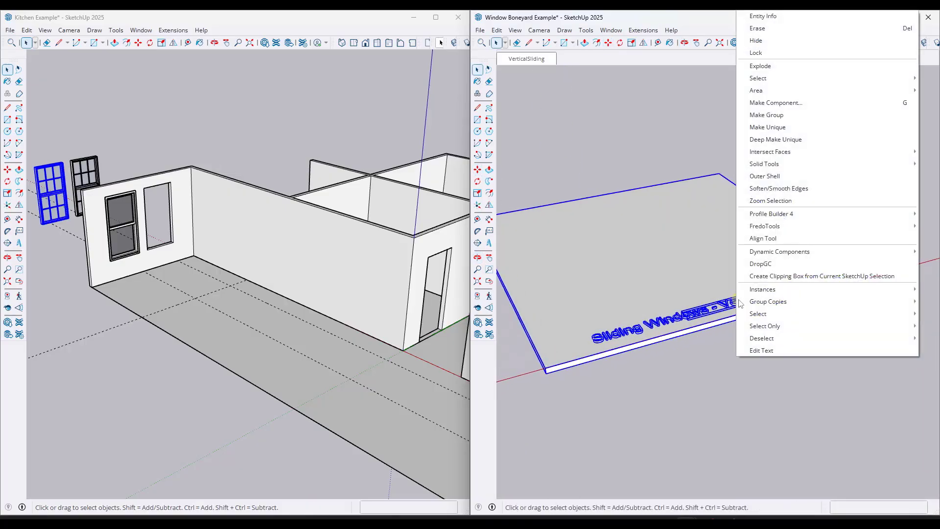
click(737, 304)
right_click(734, 303)
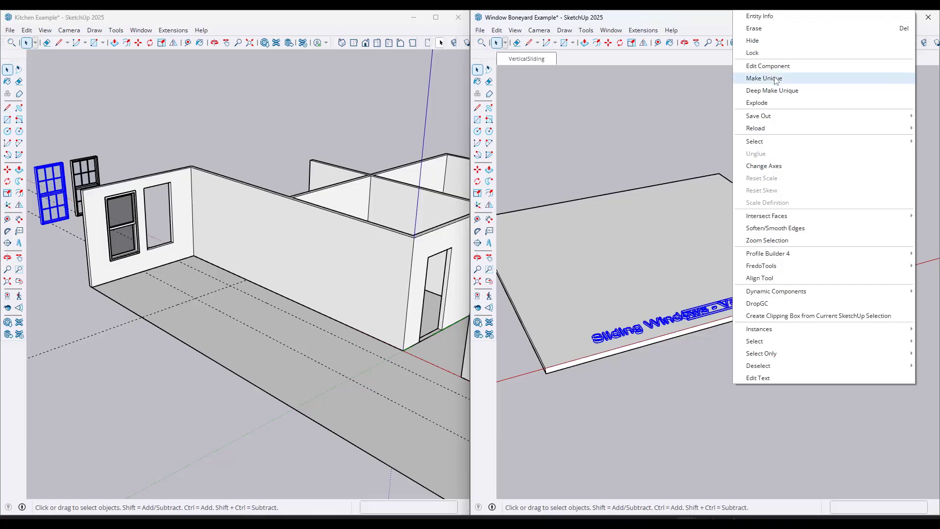
click(776, 78)
Edit the copied 3D text label to read "Sliding Windows - Horizontal"
right_click(736, 304)
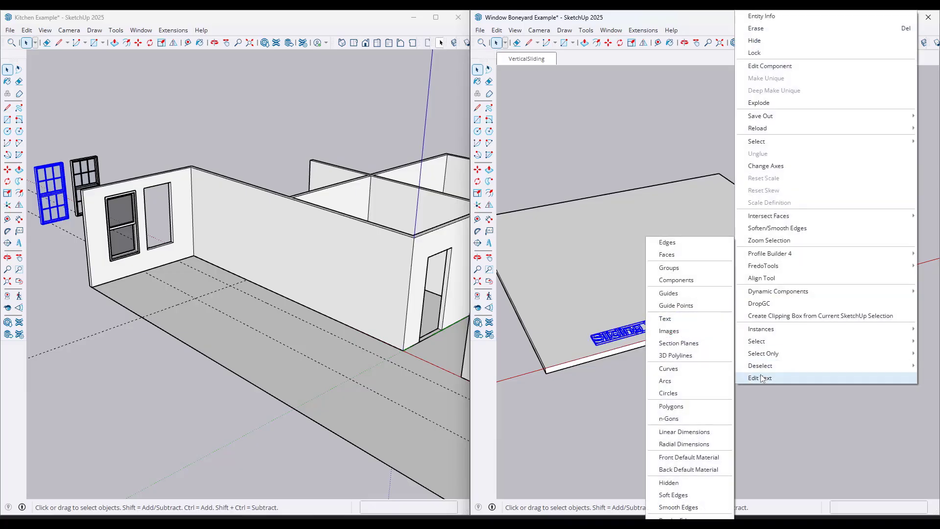
click(759, 372)
click(212, 260)
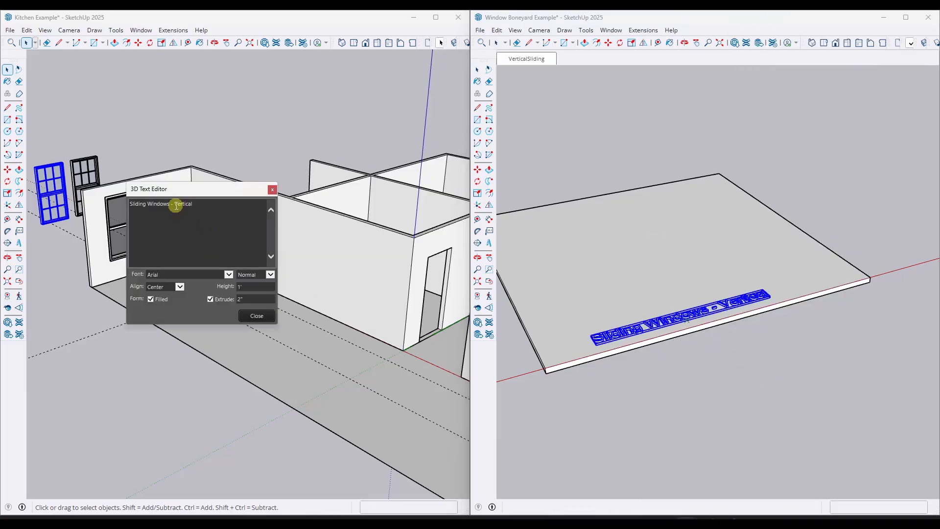
drag(175, 204, 212, 208)
text(Horiz)
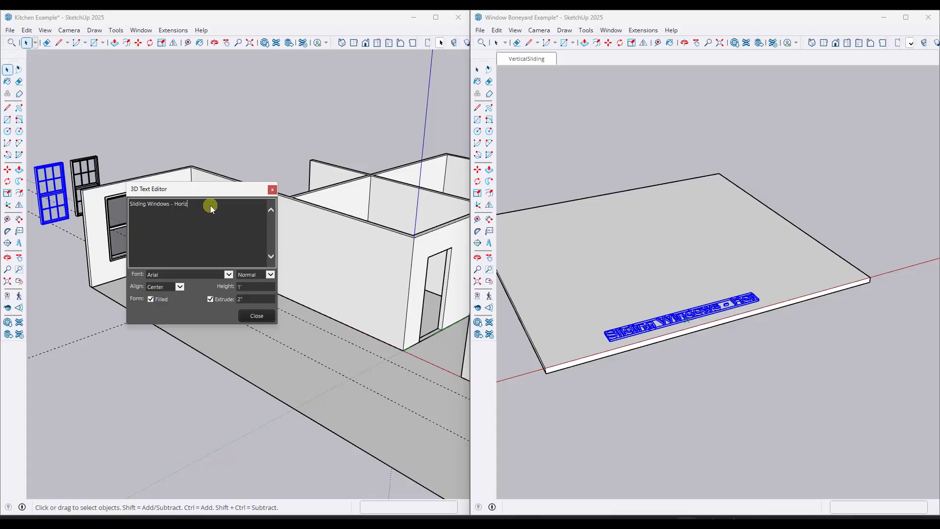
text(ontal)
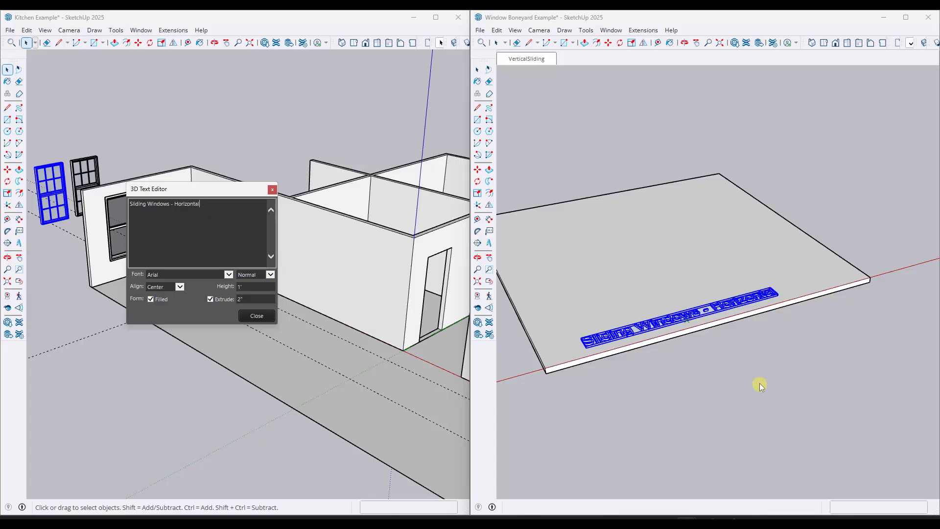
click(256, 316)
mouse_move(794, 294)
middle_down()
mouse_move(745, 382)
mouse_move(761, 383)
middle_up()
scroll(762, 383, up, 3)
scroll(732, 328, down, 3)
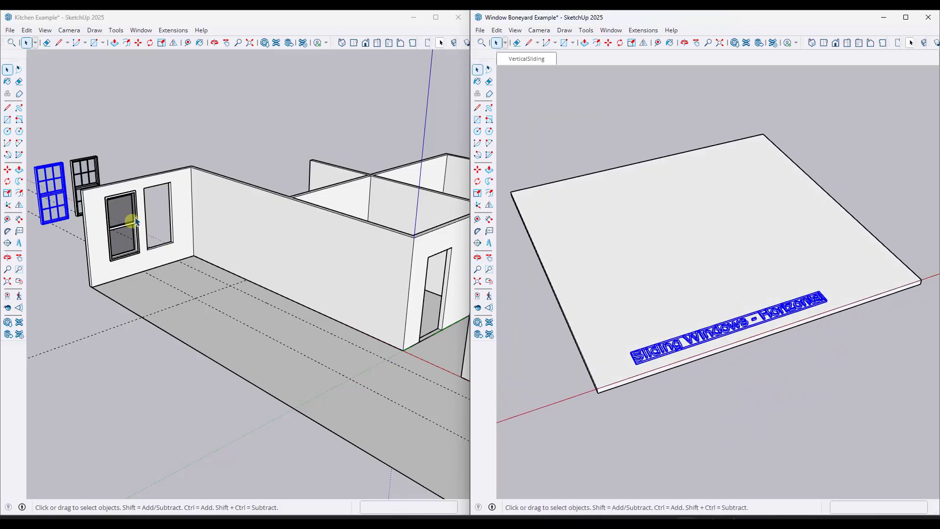
Find the Marvin Essential Glider Window among the 3D Warehouse windows and load it directly into the kitchen model
click(264, 44)
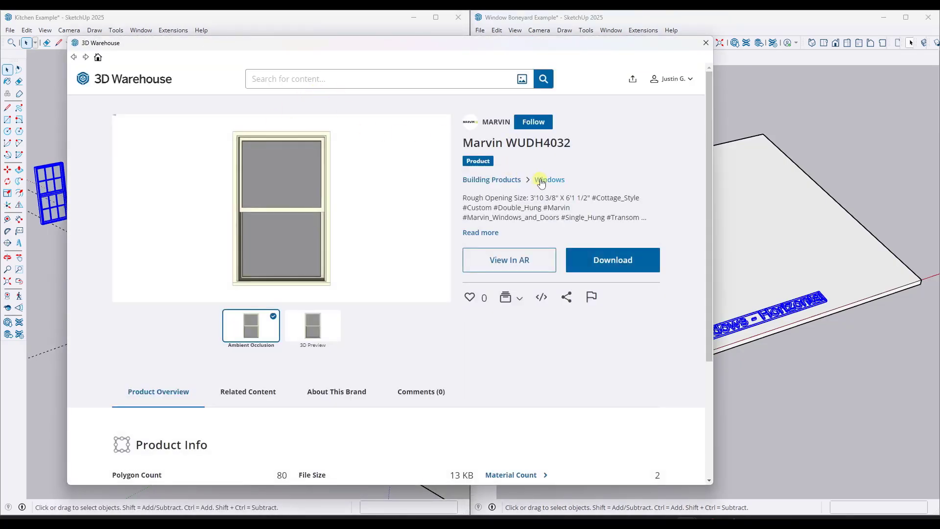
click(541, 181)
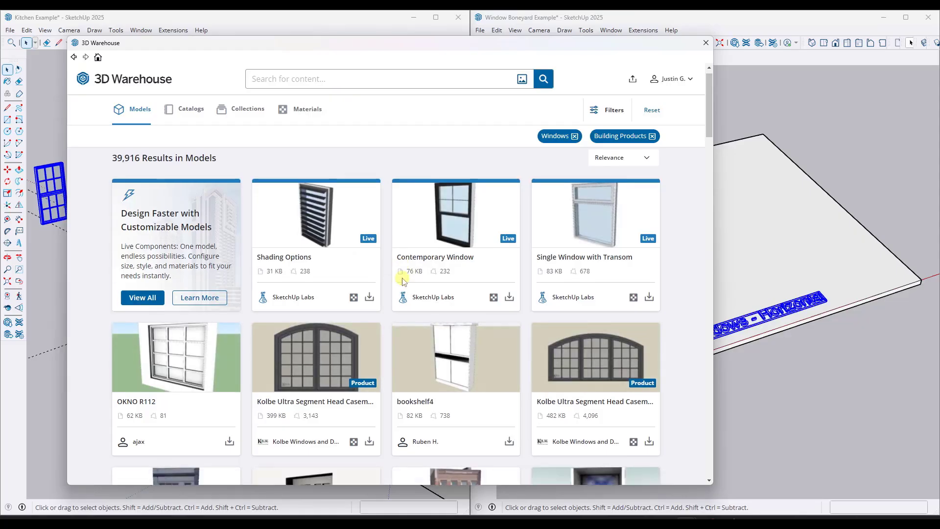
click(571, 264)
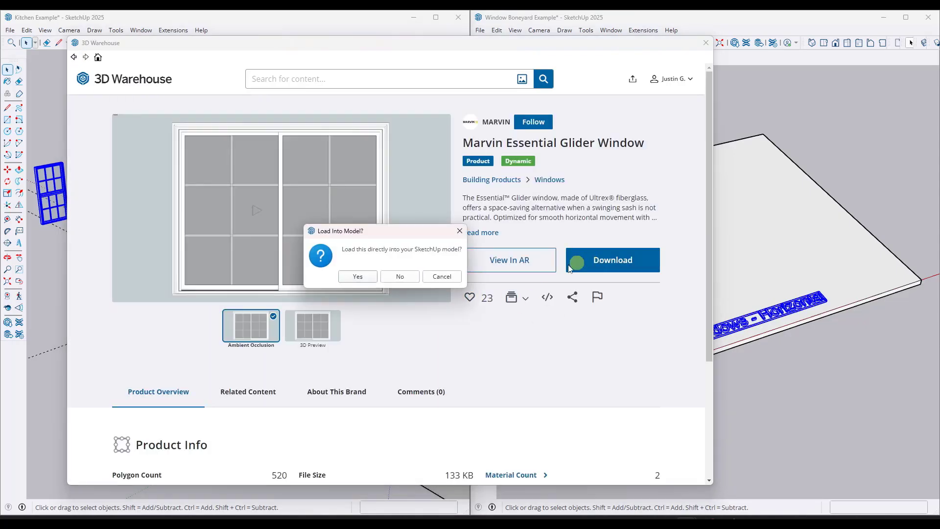
click(354, 277)
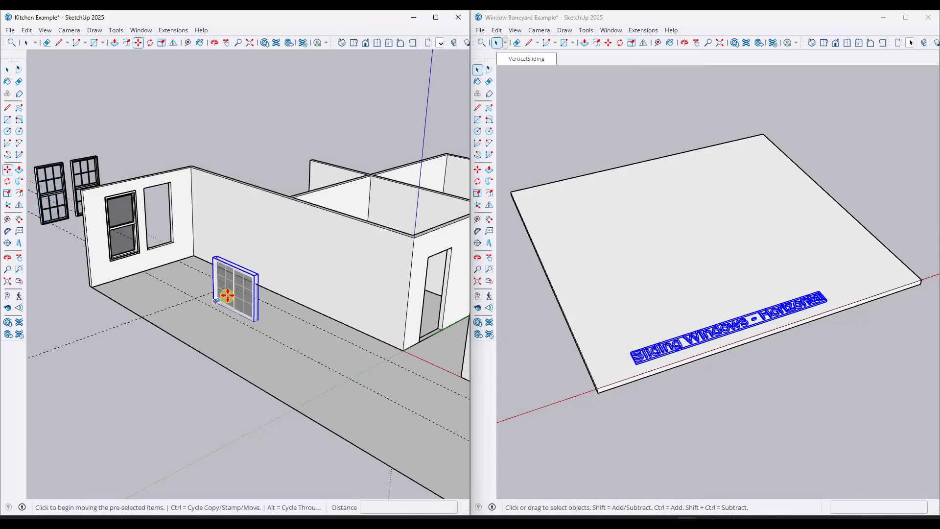
click(236, 297)
Copy the glider window from the kitchen model and paste it onto the Horizontal slab in the window boneyard model
click(220, 298)
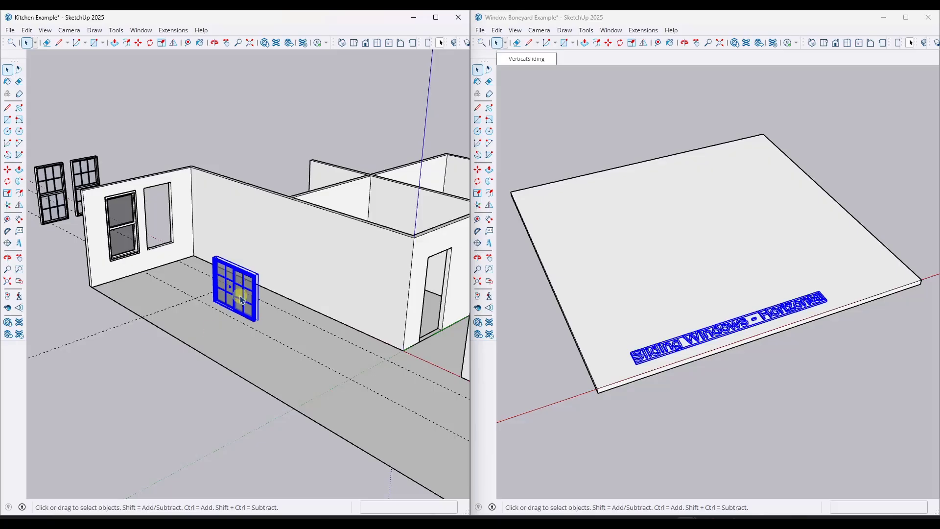
key(ctrl+c)
click(615, 246)
key(ctrl+v)
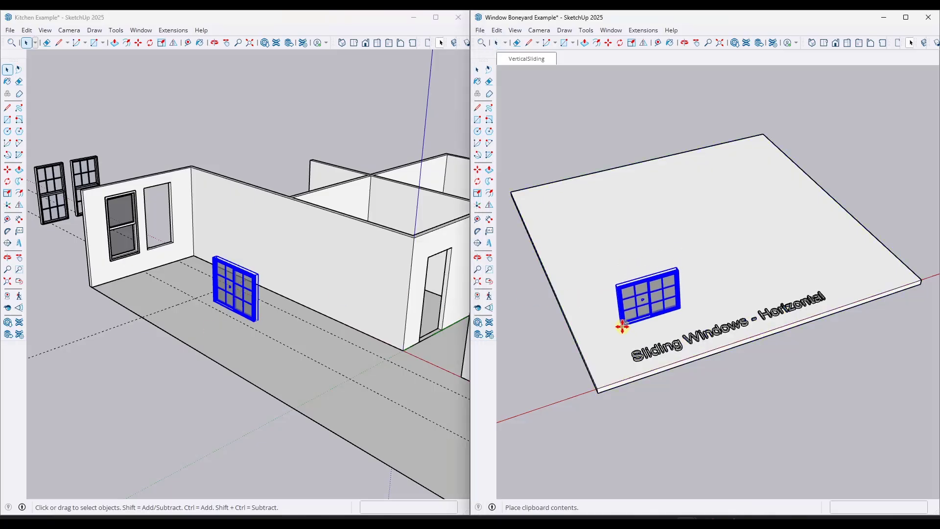
click(635, 309)
scroll(636, 308, up, 5)
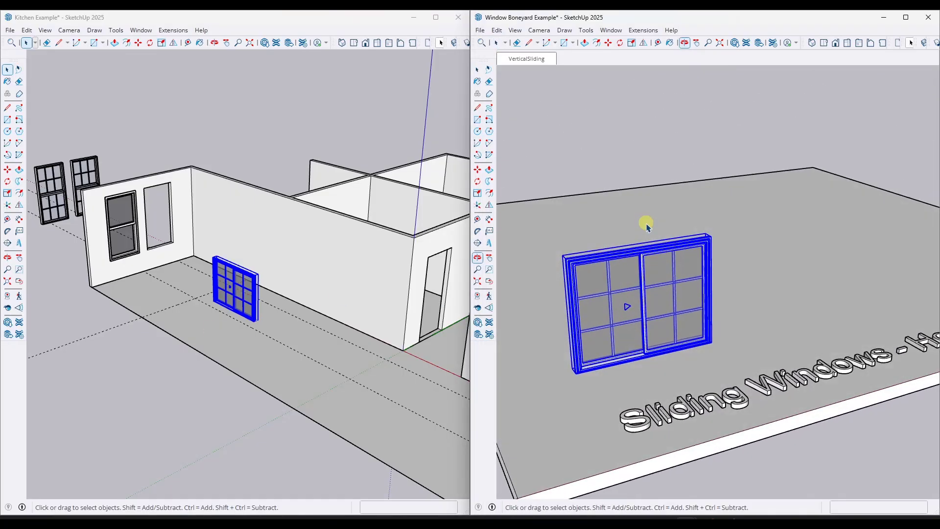
mouse_move(642, 309)
middle_down()
mouse_move(735, 277)
mouse_move(622, 267)
mouse_move(614, 322)
mouse_move(655, 308)
middle_up()
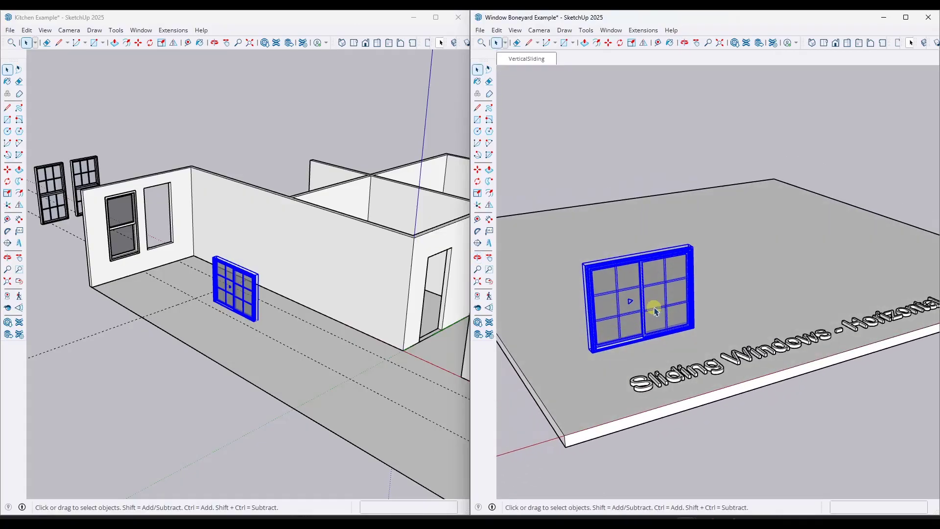
Add a scene framing the horizontal window slab, name it HorizontalSliding, and check it by switching to VerticalSliding and back
scroll(655, 311, down, 2)
click(541, 60)
right_click(527, 60)
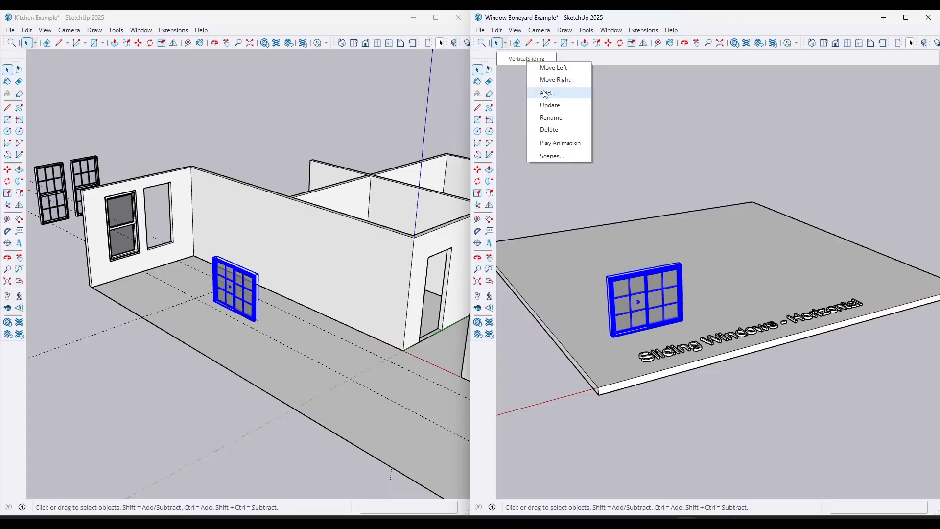
click(549, 93)
right_click(581, 59)
click(614, 117)
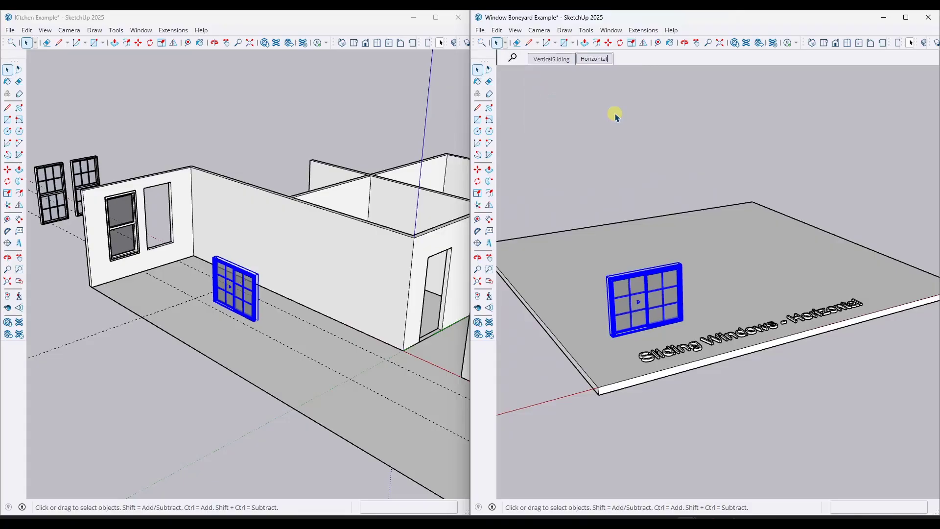
text(HorizontalSliding)
key(Return)
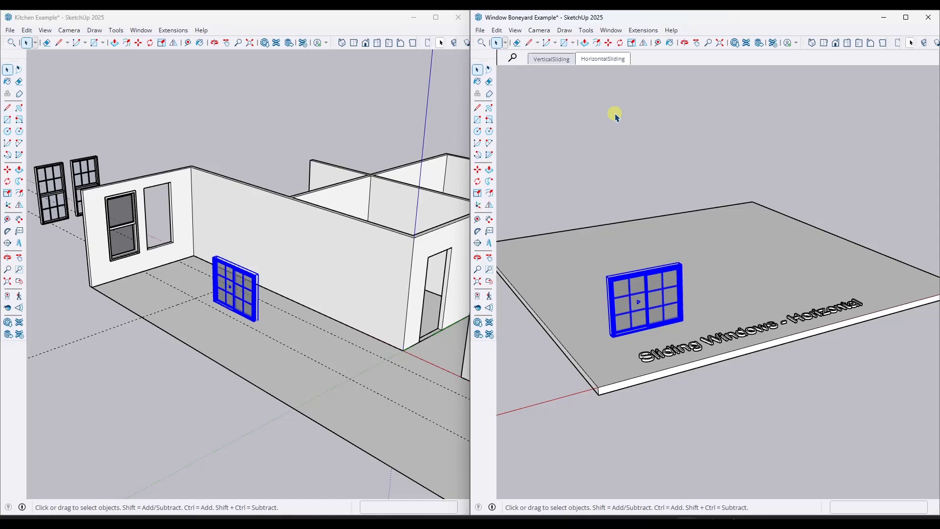
click(554, 58)
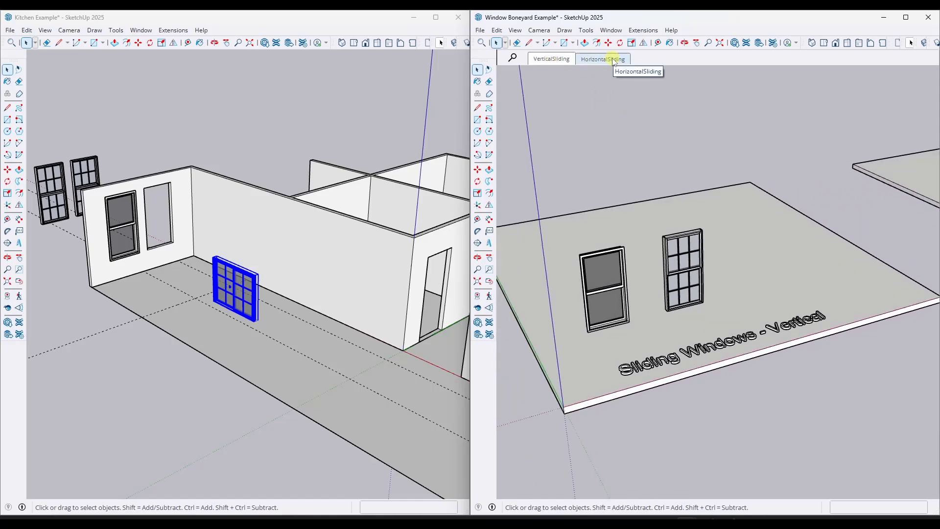
click(614, 59)
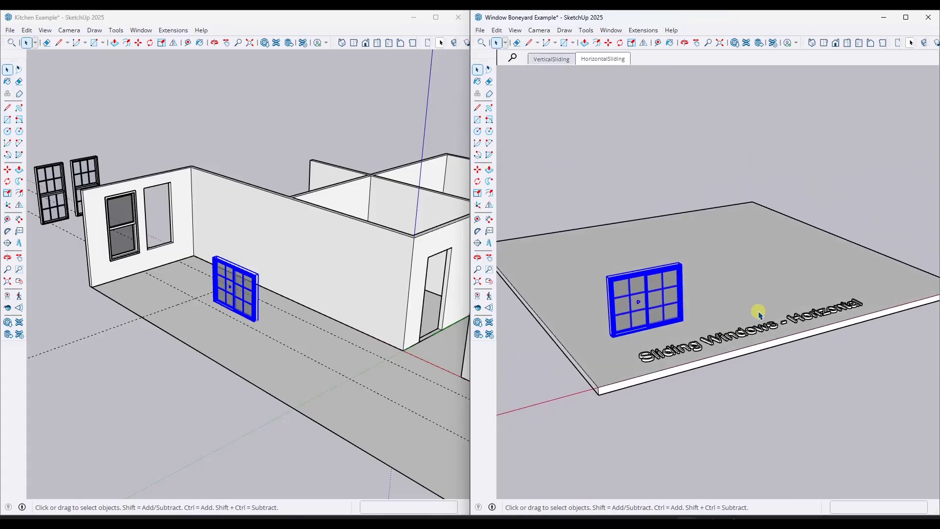
Delete the glider window from the kitchen model and return to the window boneyard model
click(246, 296)
key(Delete)
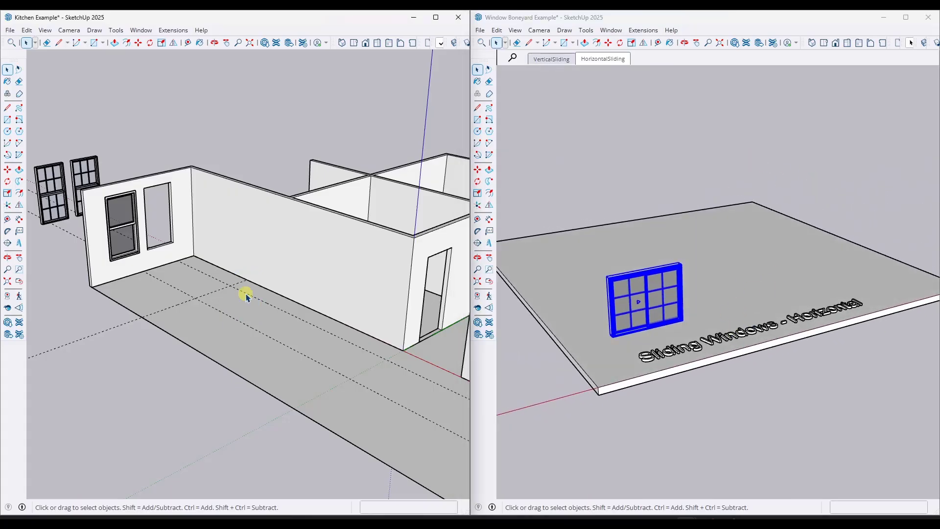
click(663, 310)
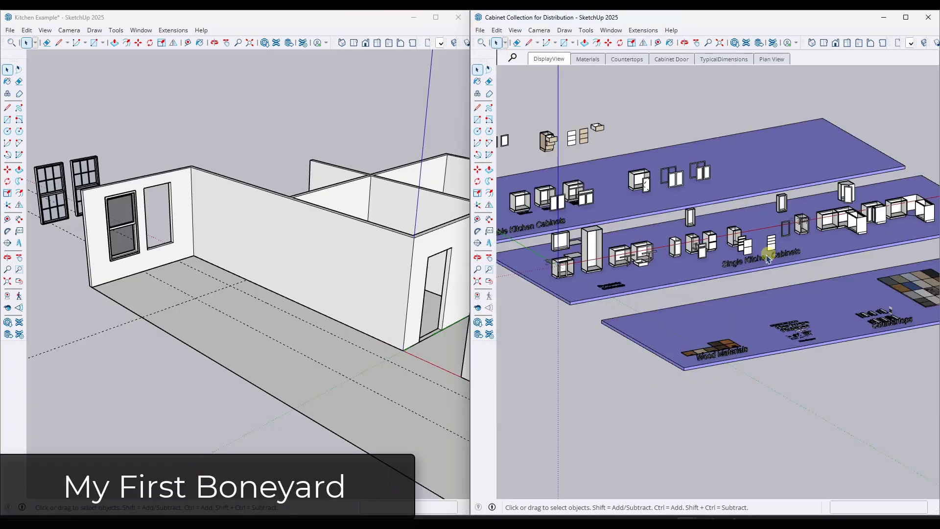
scroll(753, 277, up, 5)
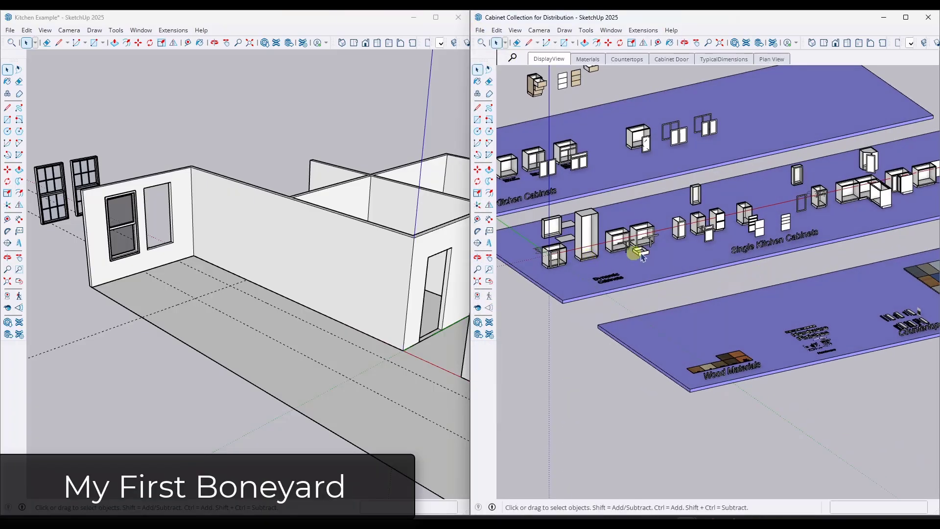
Examine the dynamic, single and double kitchen cabinet groups on the slabs of the cabinet collection model
scroll(745, 245, down, 4)
scroll(592, 244, up, 4)
scroll(603, 245, up, 1)
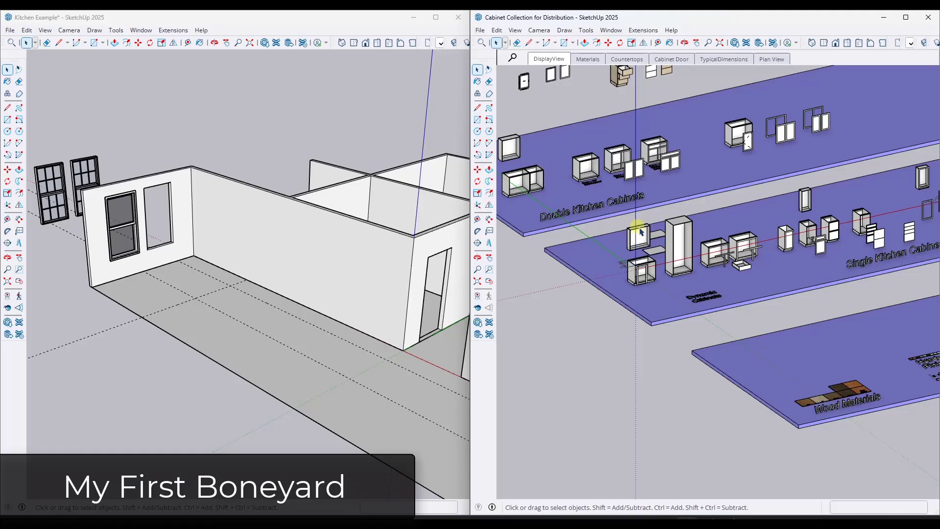
scroll(702, 272, up, 2)
scroll(702, 272, up, 2)
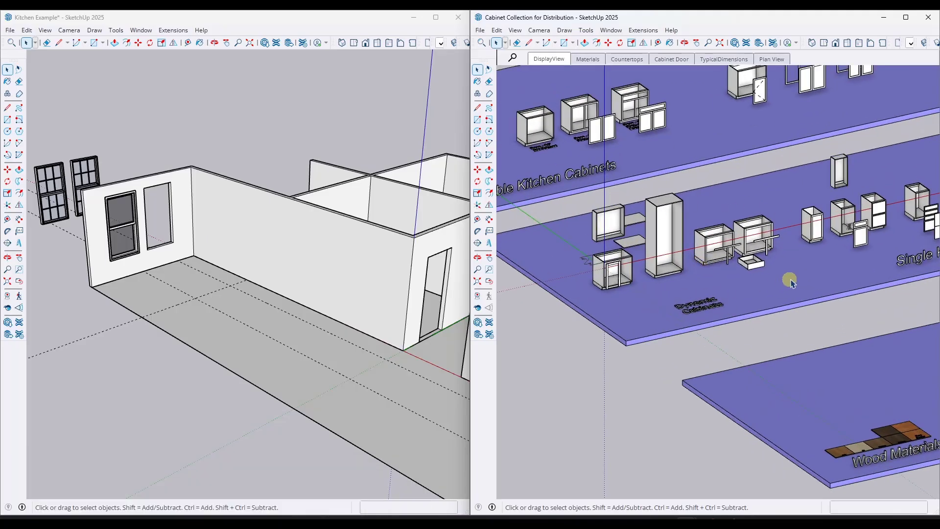
scroll(635, 244, down, 1)
scroll(635, 243, down, 1)
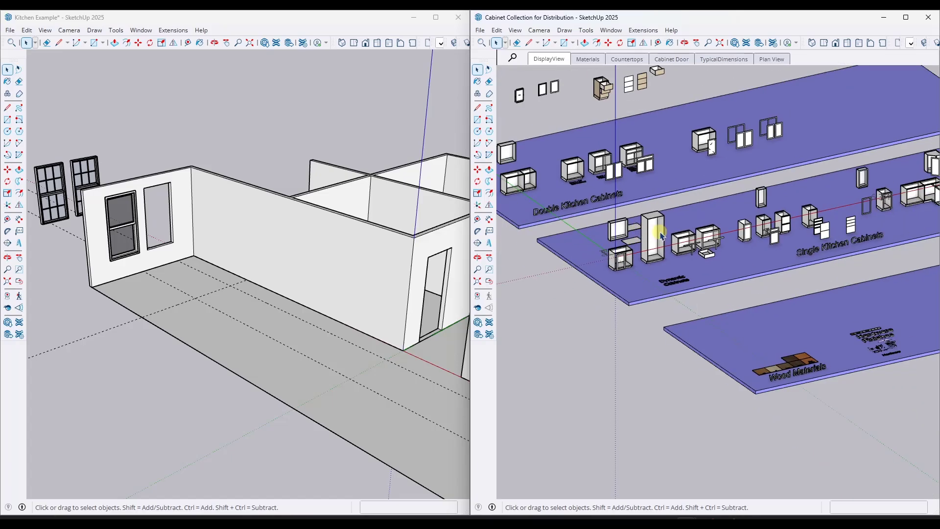
scroll(660, 237, up, 1)
scroll(641, 237, down, 2)
Examine the wood material samples, the hardware finishes and the cabinet hardware pieces on the front slab
scroll(795, 376, up, 5)
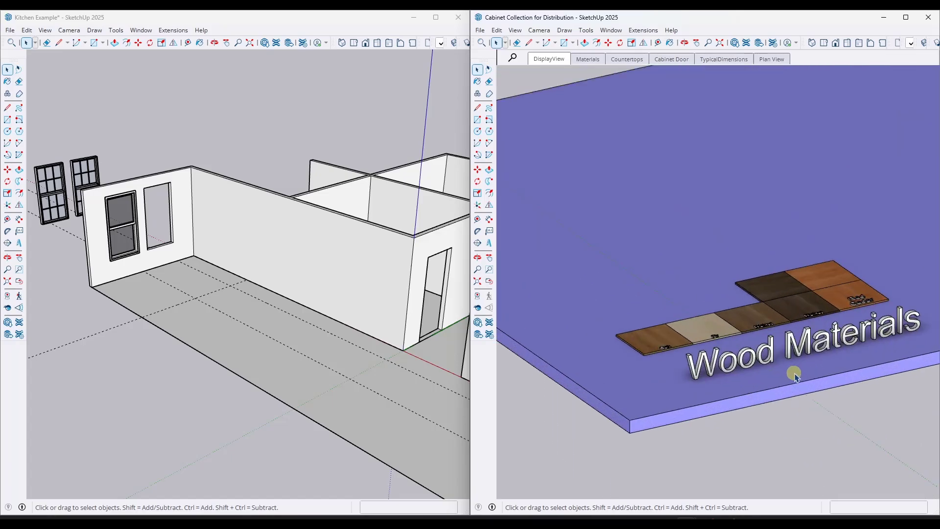
scroll(764, 323, down, 2)
scroll(637, 345, up, 4)
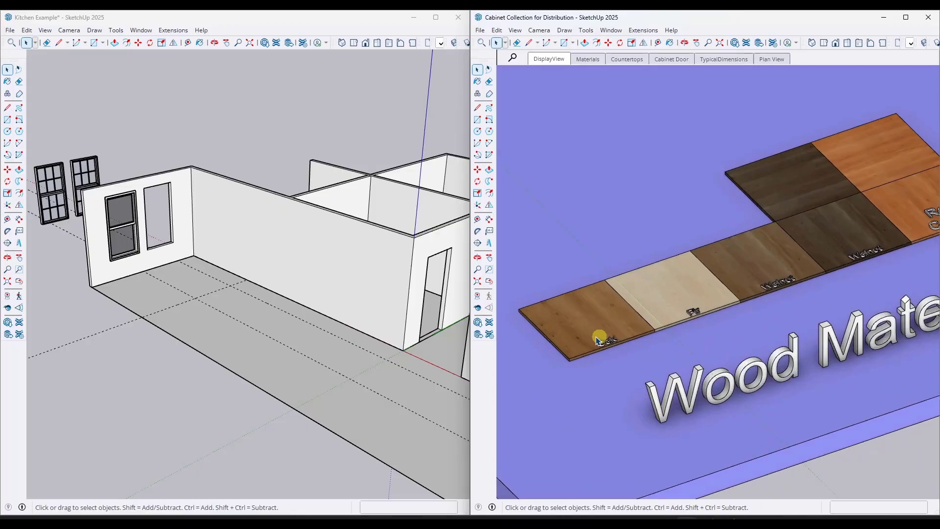
scroll(599, 339, up, 1)
scroll(828, 241, down, 3)
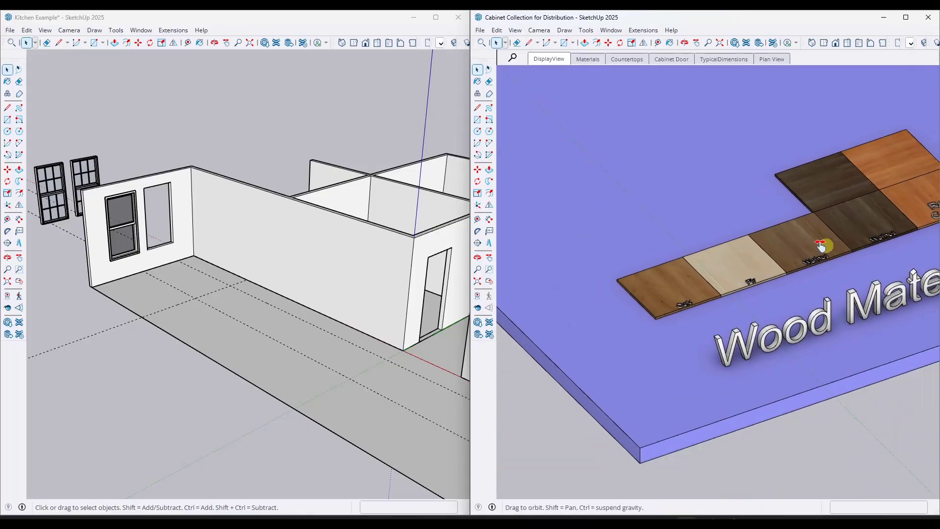
scroll(783, 252, down, 2)
scroll(832, 238, down, 2)
shift+middle_drag(863, 233, 556, 370)
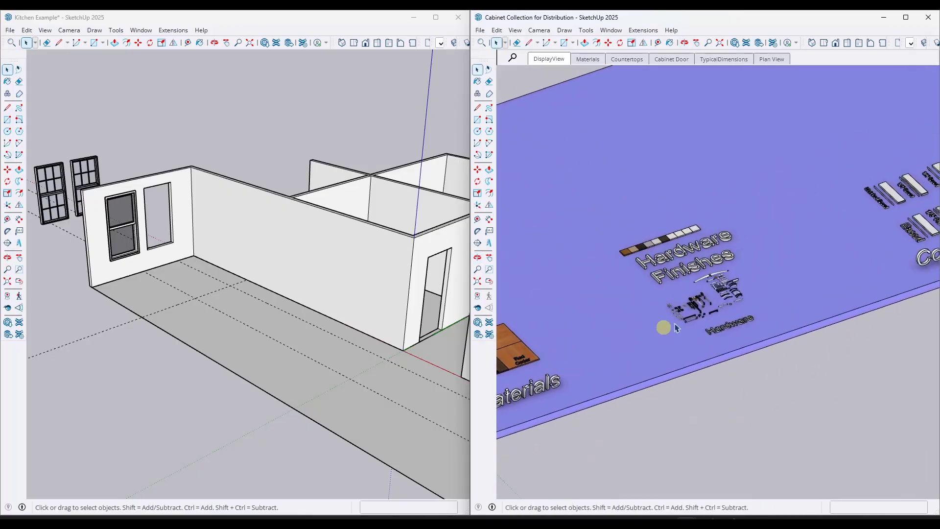
scroll(693, 309, up, 4)
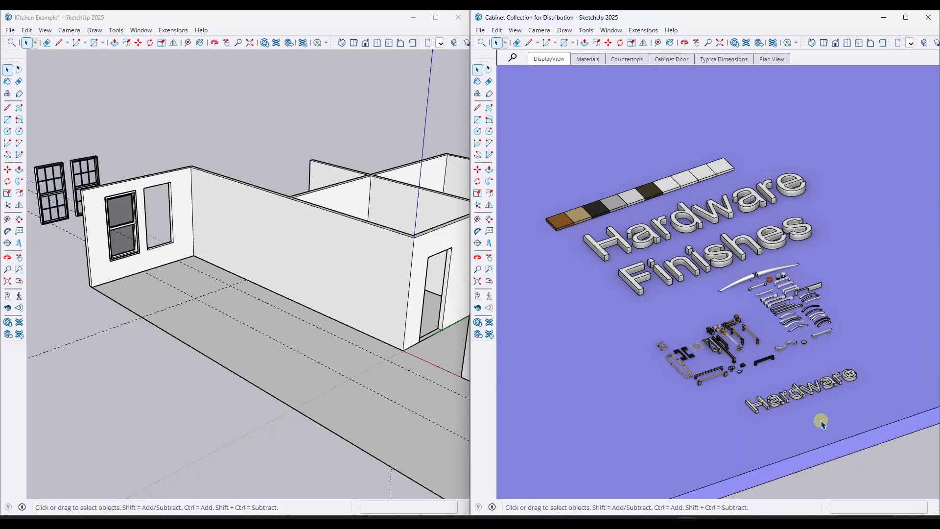
scroll(821, 422, up, 2)
scroll(686, 326, up, 2)
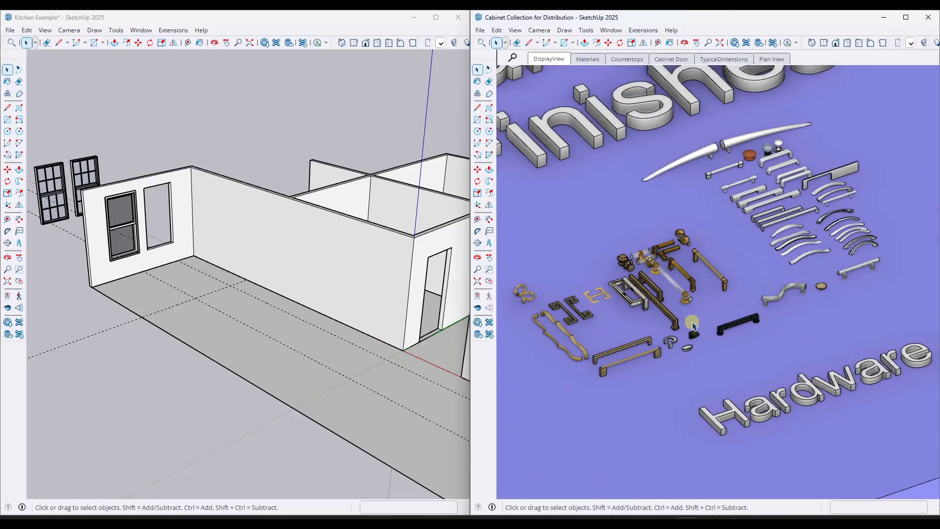
Examine the countertop edge profile samples and their labels on the front slab of the cabinet collection model
scroll(636, 348, down, 7)
scroll(850, 279, up, 4)
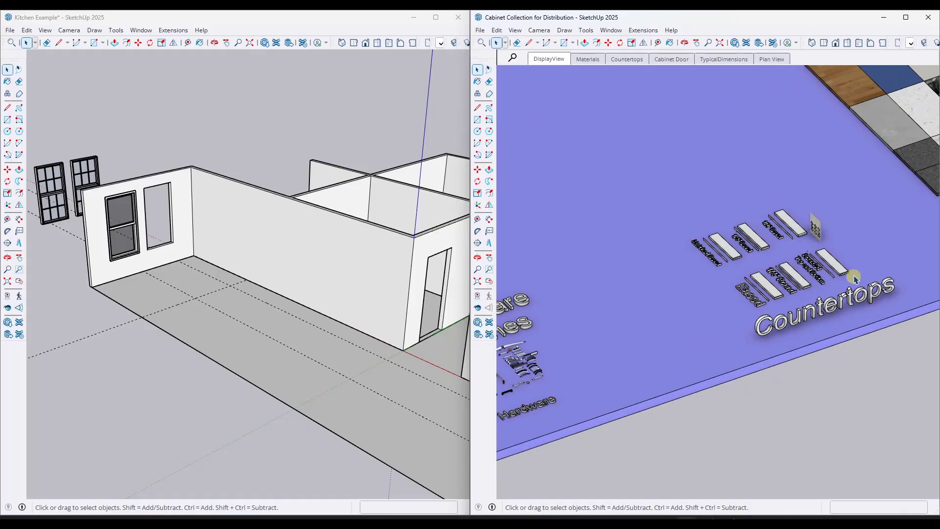
middle_drag(779, 292, 794, 262)
scroll(730, 312, up, 5)
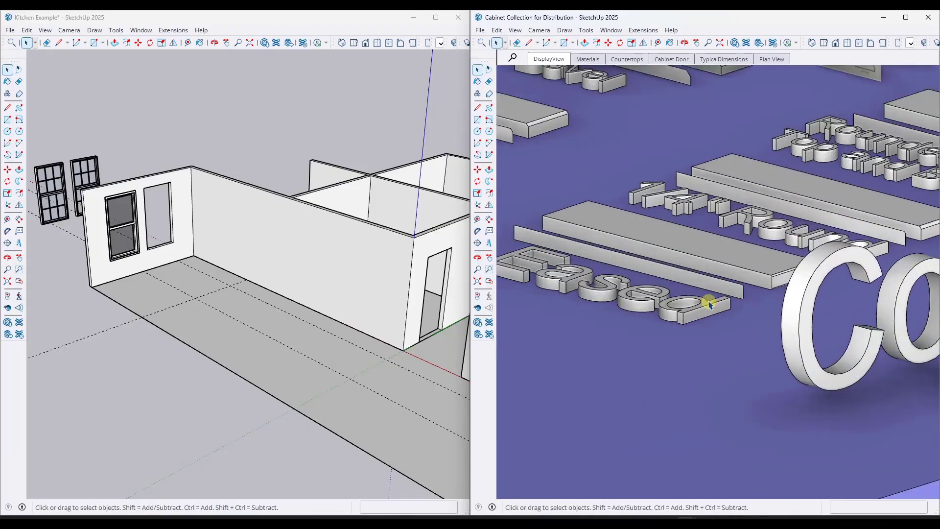
middle_drag(713, 304, 711, 247)
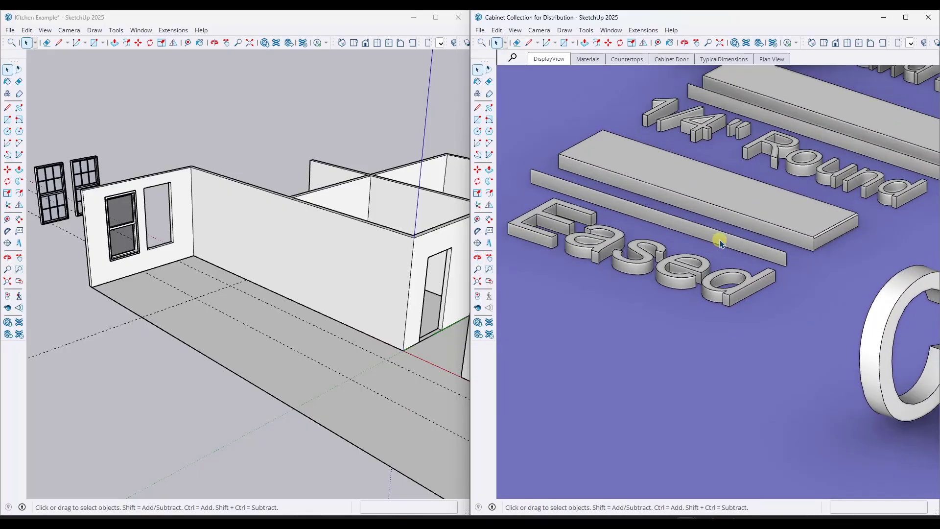
click(721, 243)
scroll(750, 333, down, 12)
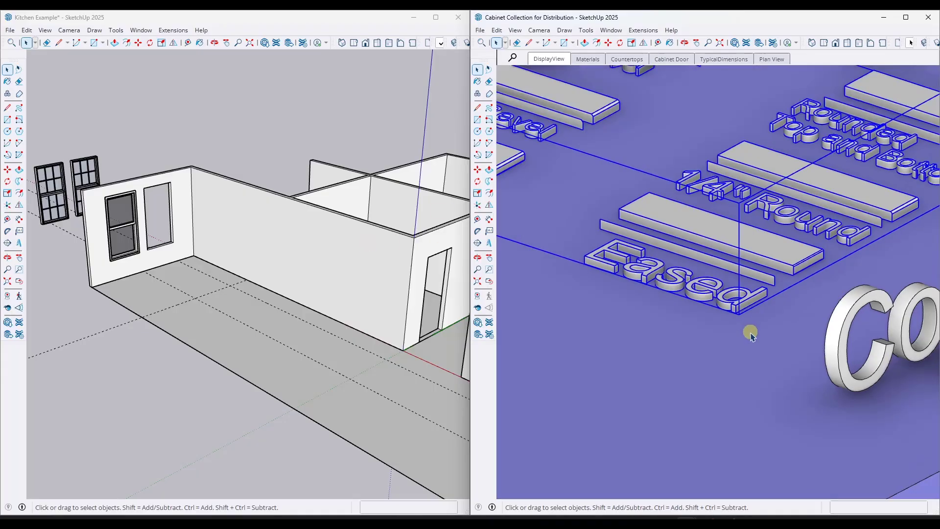
mouse_move(564, 343)
shift+middle_down()
mouse_move(782, 250)
mouse_move(706, 313)
shift+middle_up()
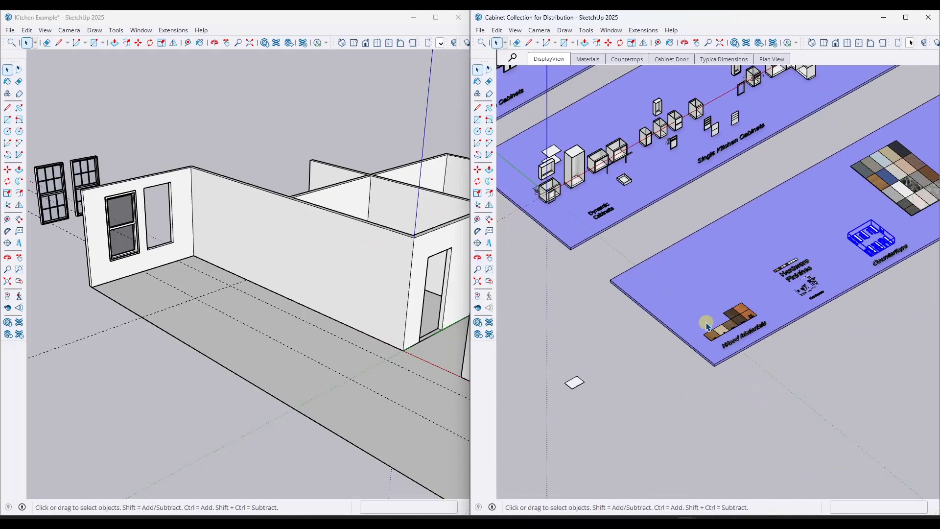
Copy the dynamic base cabinet at the end of the cabinet row and paste it against the long wall of the kitchen model
scroll(705, 311, down, 2)
middle_drag(667, 272, 653, 300)
scroll(596, 297, up, 2)
scroll(597, 296, up, 5)
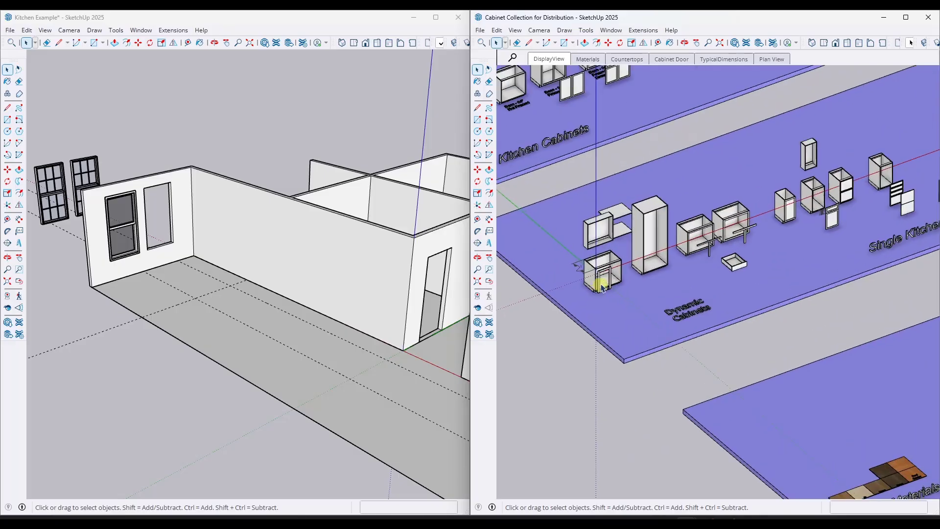
click(625, 262)
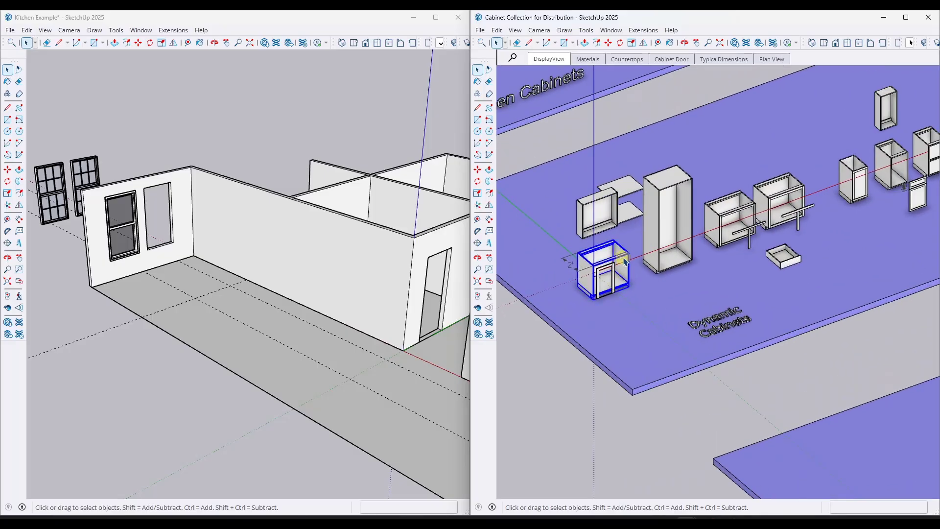
key(ctrl+c)
click(234, 373)
key(ctrl+v)
click(337, 337)
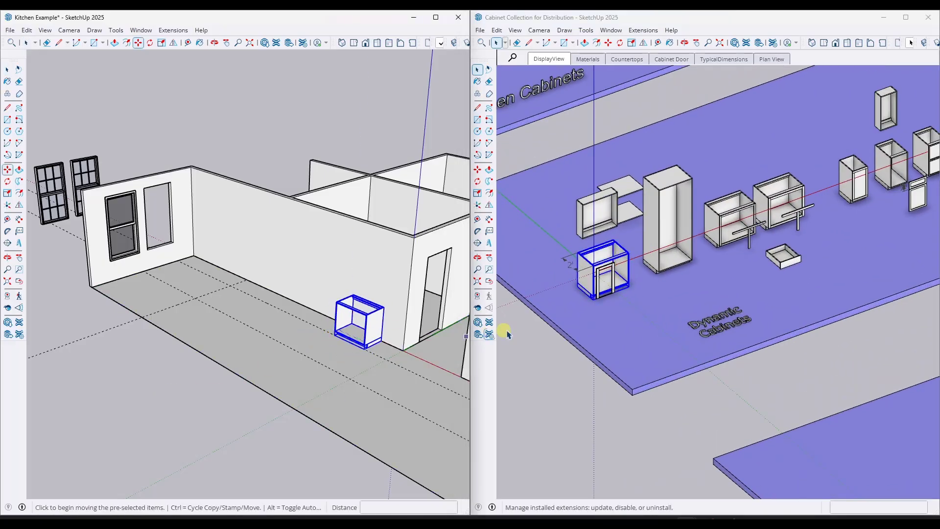
key(space)
Open the countertop group in the cabinet collection and select the 1/4" Round edge profile face for copying
scroll(563, 295, down, 5)
scroll(827, 372, up, 6)
shift+middle_drag(854, 369, 589, 369)
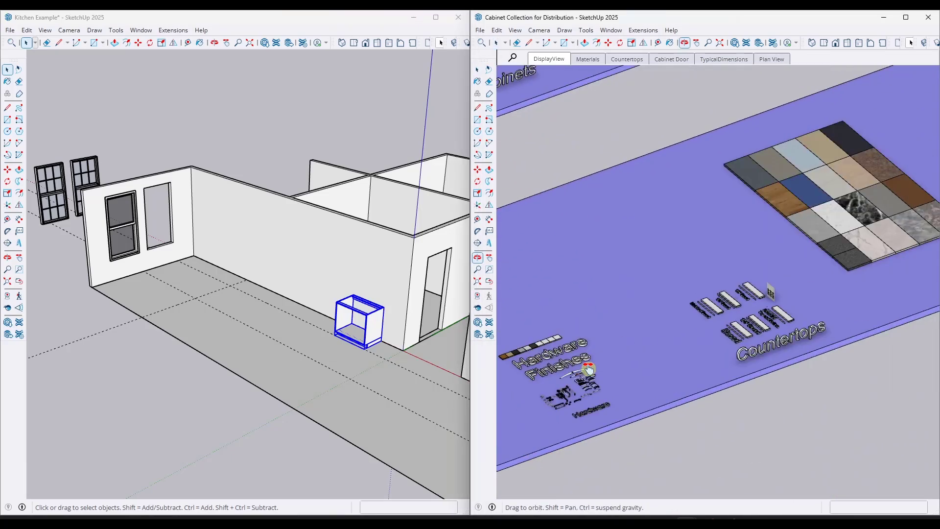
scroll(744, 336, up, 8)
middle_drag(743, 337, 776, 291)
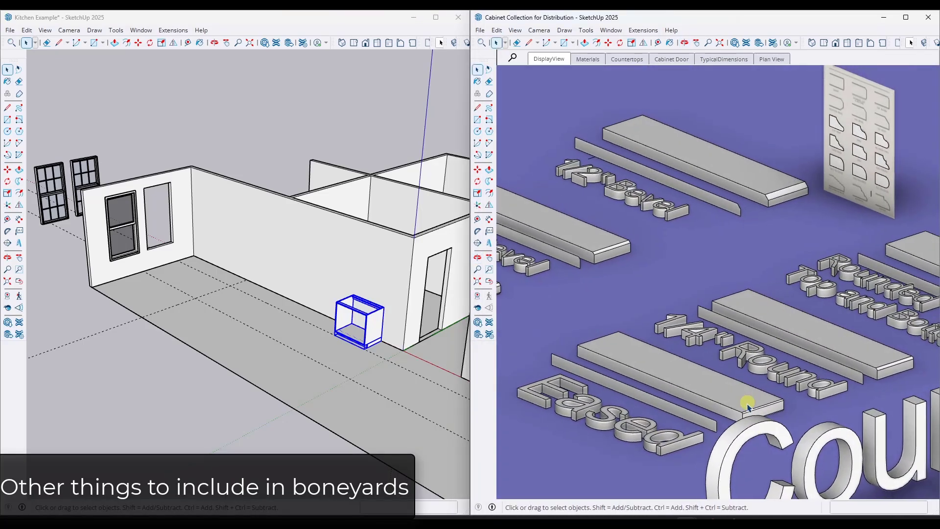
scroll(848, 376, up, 1)
double_click(847, 376)
double_click(848, 376)
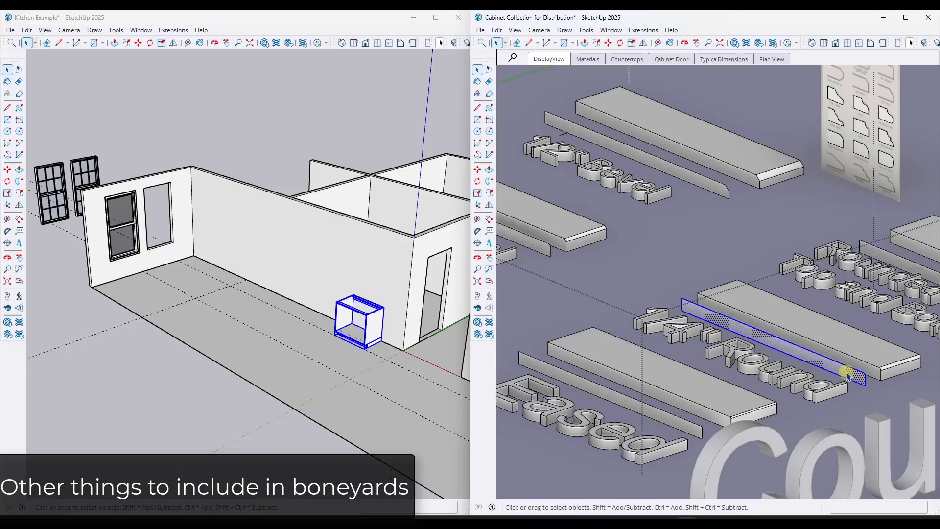
Paste the countertop edge profile into the kitchen model at the base cabinet's rear upper corner
click(351, 382)
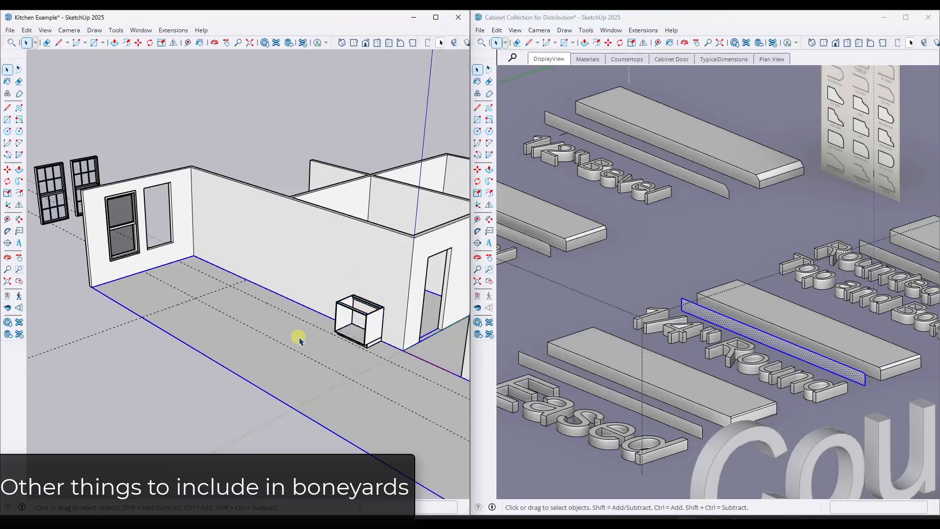
key(ctrl+v)
scroll(353, 357, up, 4)
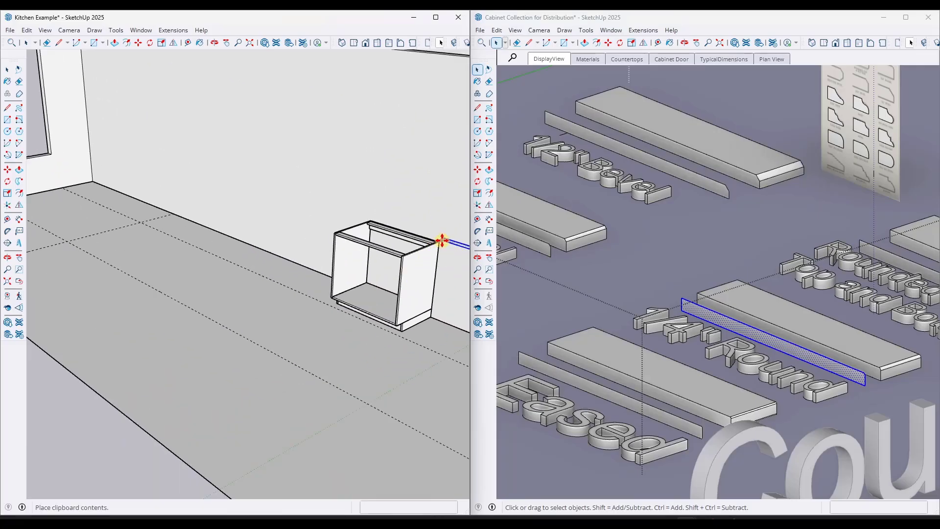
click(440, 243)
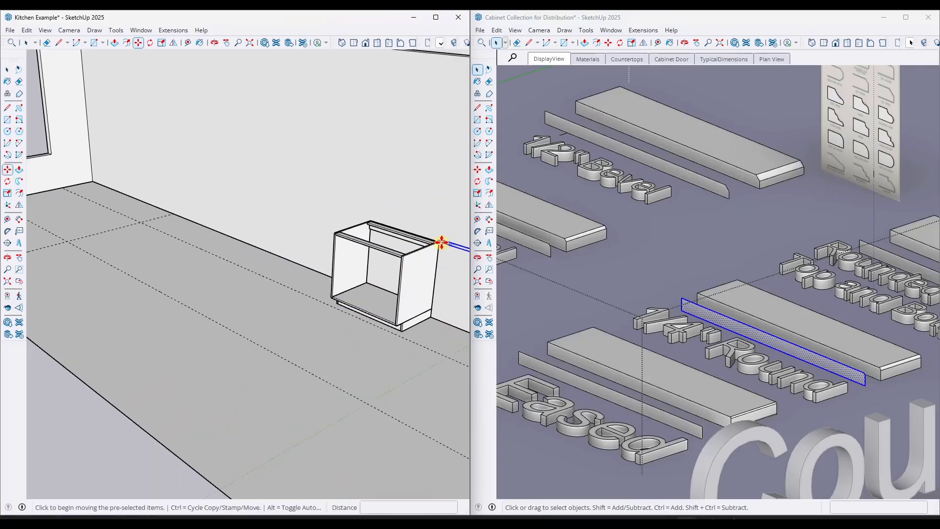
Rotate the pasted profile 90 degrees horizontally about its far end so it runs perpendicular to the wall
scroll(438, 243, up, 3)
scroll(437, 243, up, 3)
scroll(372, 245, down, 6)
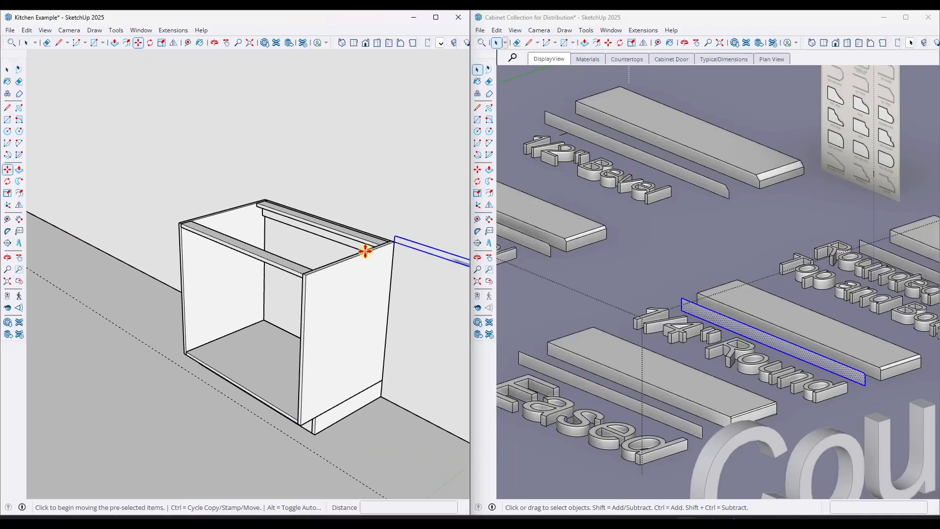
scroll(447, 269, up, 3)
key(q)
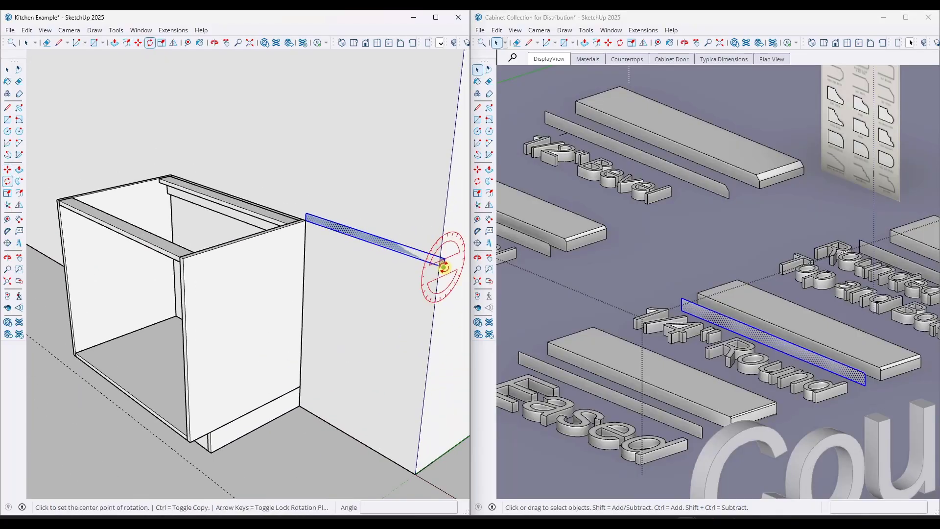
click(444, 267)
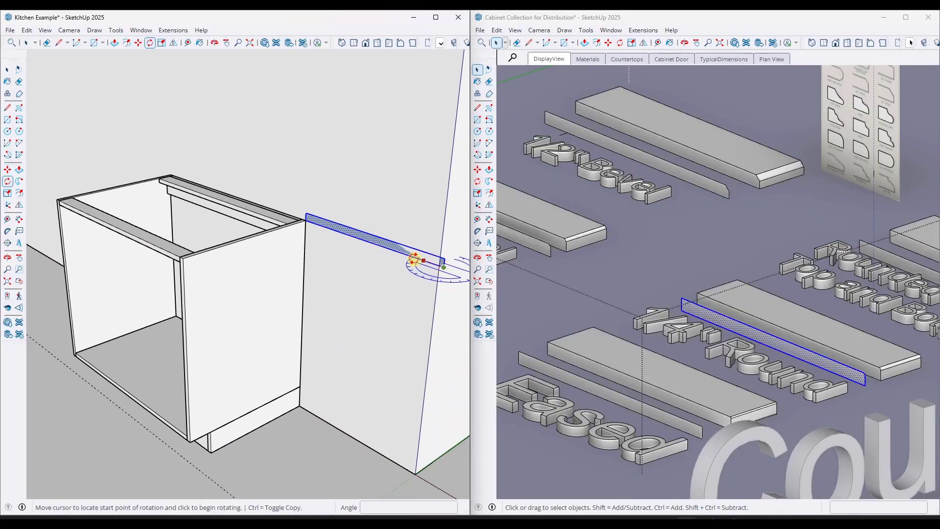
click(406, 262)
click(396, 289)
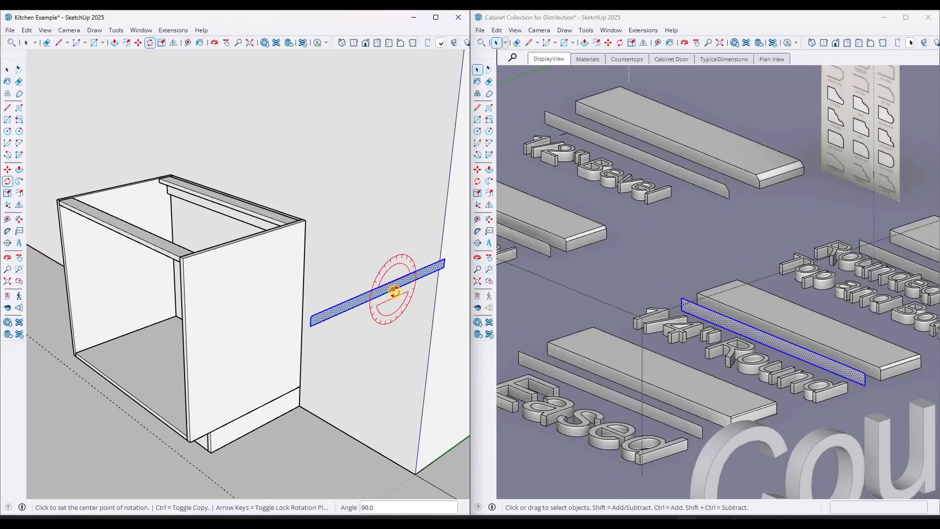
Move the profile by its wall-side lower corner 2' 1 1/2" onto the cabinet's rear upper corner
key(m)
click(445, 269)
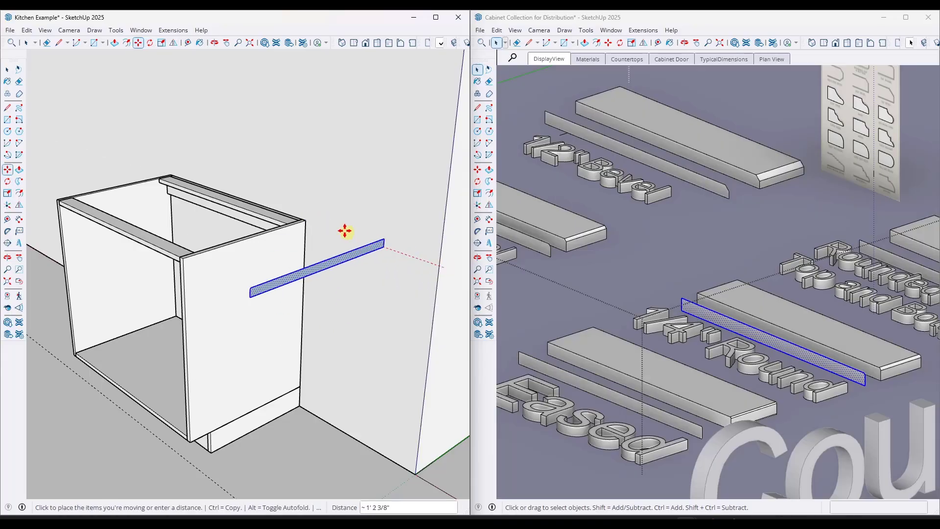
click(299, 220)
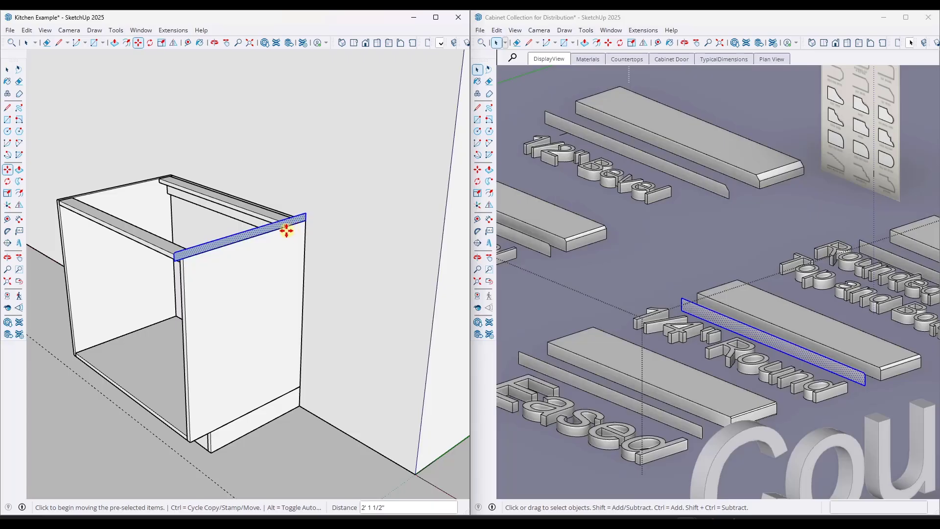
Push/Pull the profile face 3' across the cabinet's full width to form the countertop
key(p)
click(258, 235)
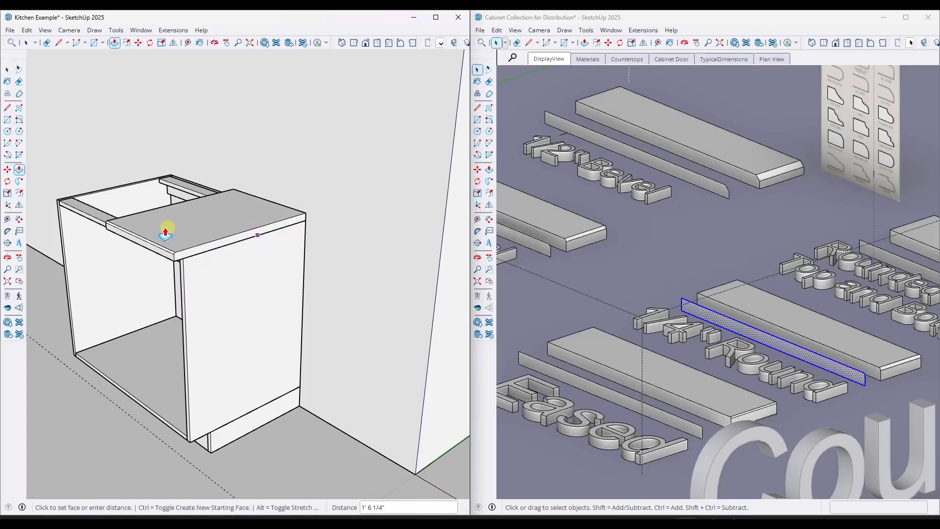
click(62, 255)
middle_drag(112, 321, 441, 298)
scroll(154, 300, up, 2)
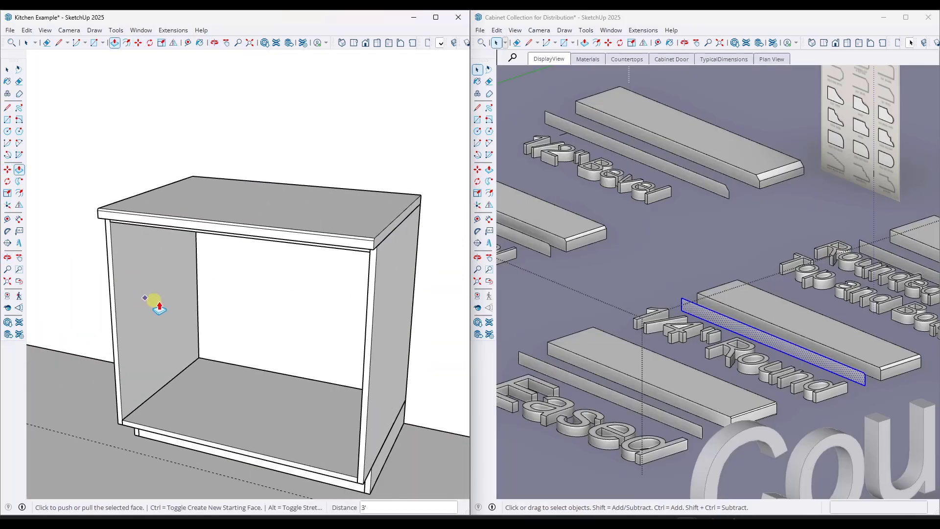
key(space)
Close the countertop group in the cabinet collection and view the edge profiles beside the countertop material samples
scroll(642, 312, down, 3)
click(651, 306)
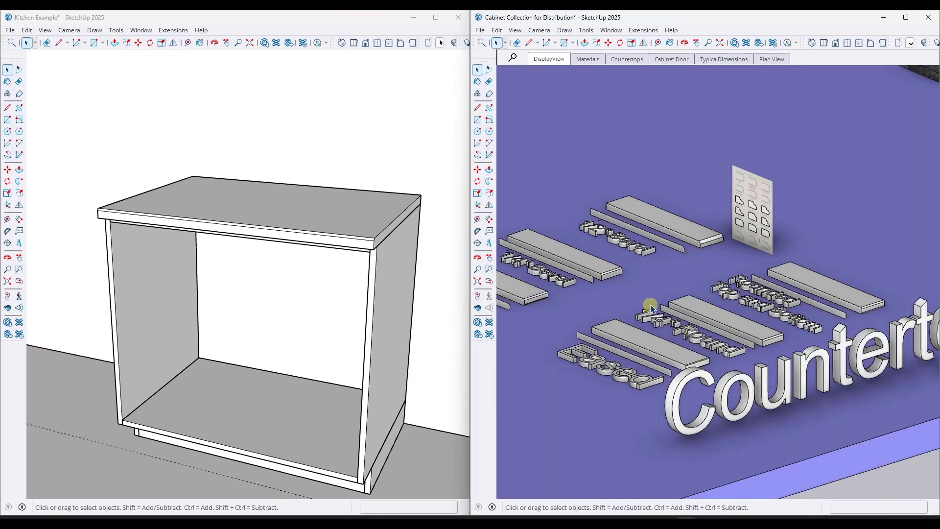
scroll(651, 306, down, 4)
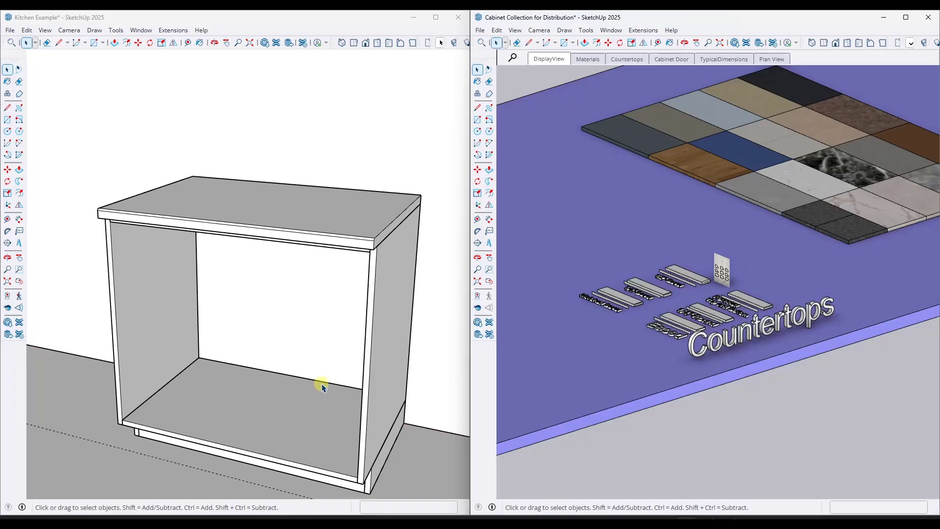
scroll(352, 368, down, 3)
scroll(311, 410, up, 3)
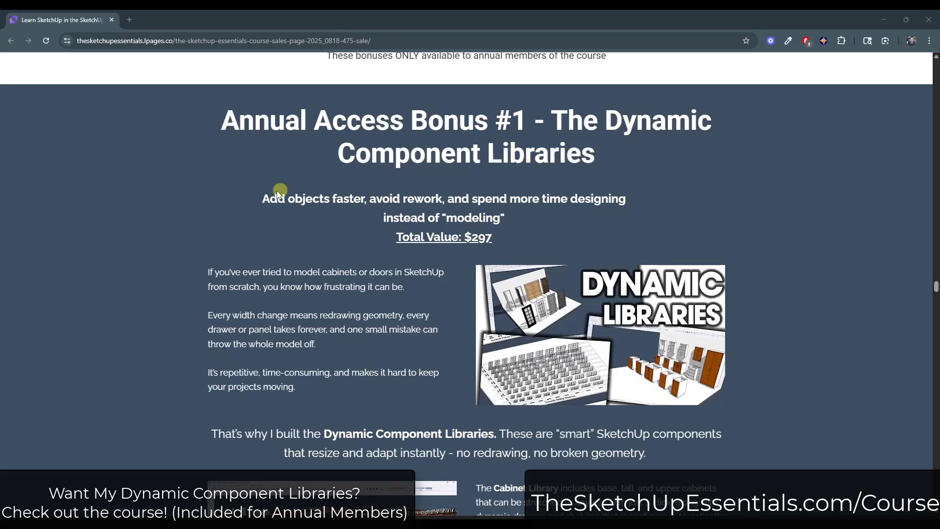
Read the course page section on the Dynamic Component Libraries for cabinets, doors and windows
scroll(219, 380, down, 2)
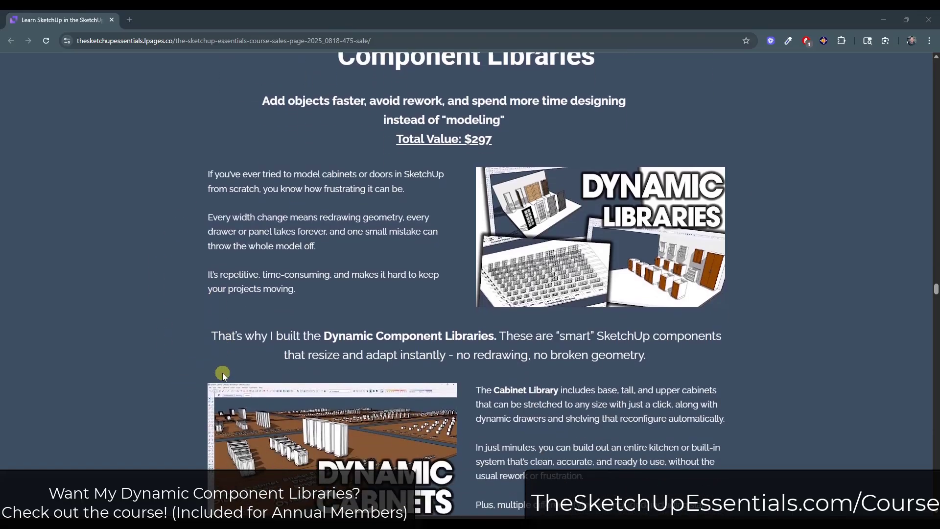
scroll(230, 365, down, 1)
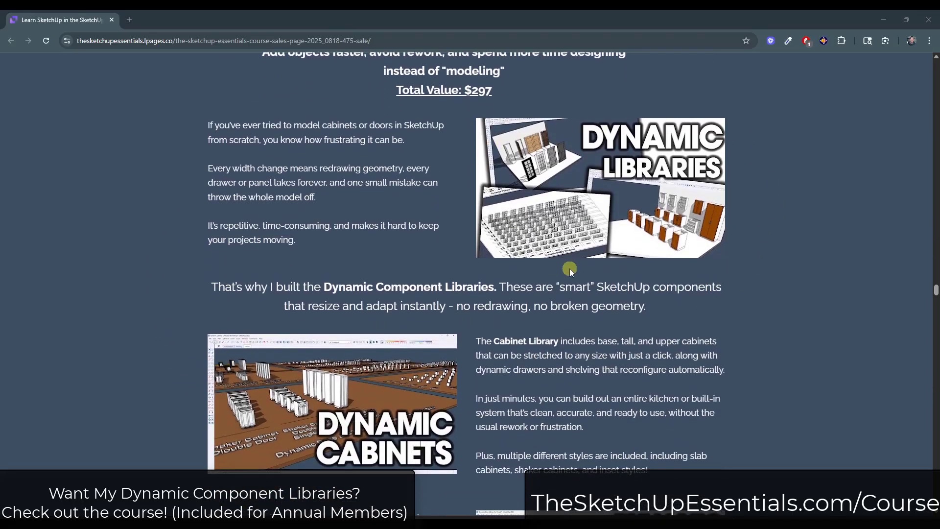
scroll(569, 268, down, 1)
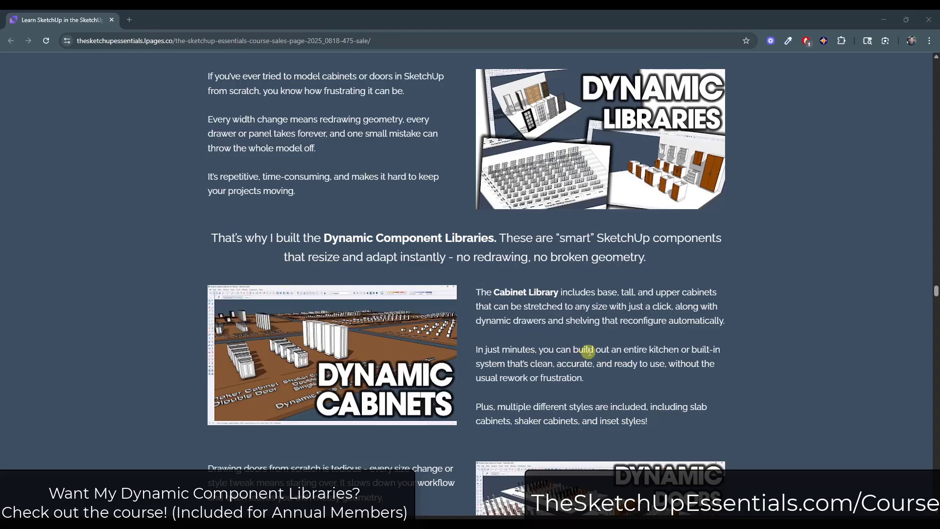
scroll(477, 172, down, 3)
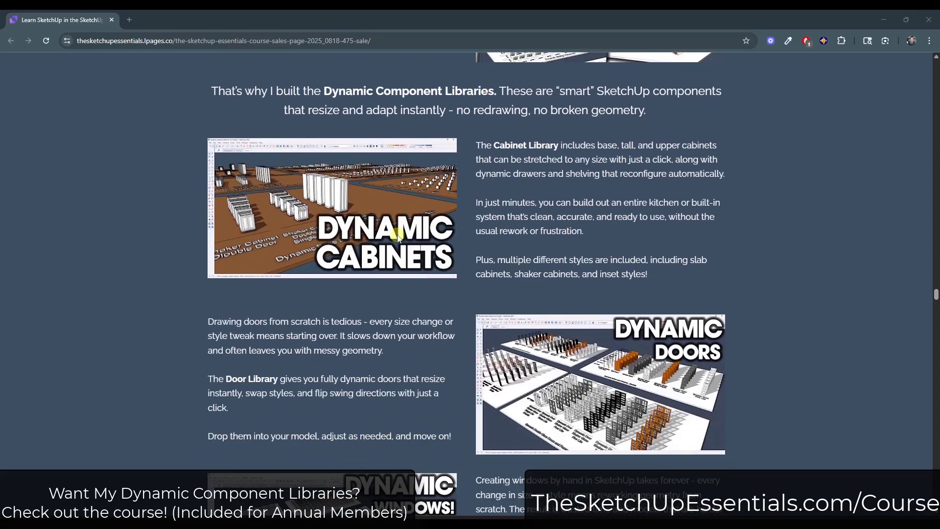
scroll(398, 238, down, 1)
scroll(598, 330, down, 1)
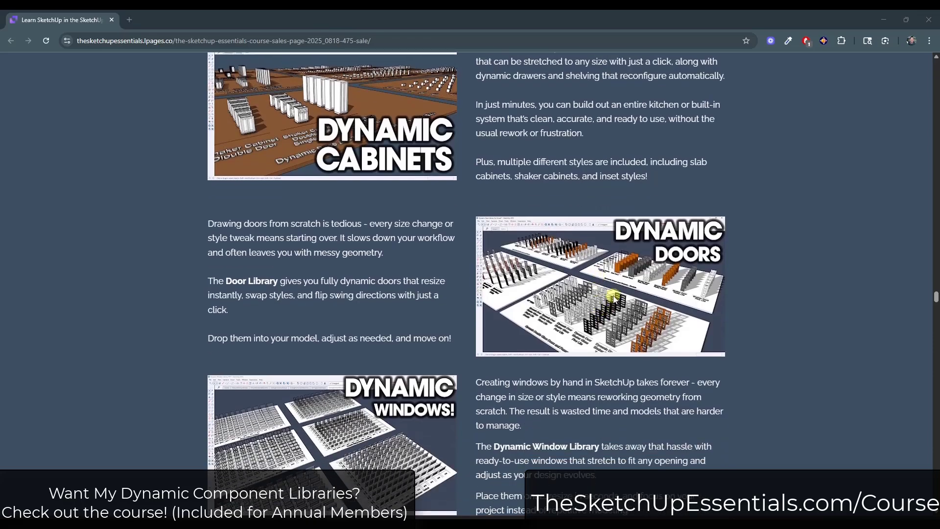
scroll(614, 298, down, 3)
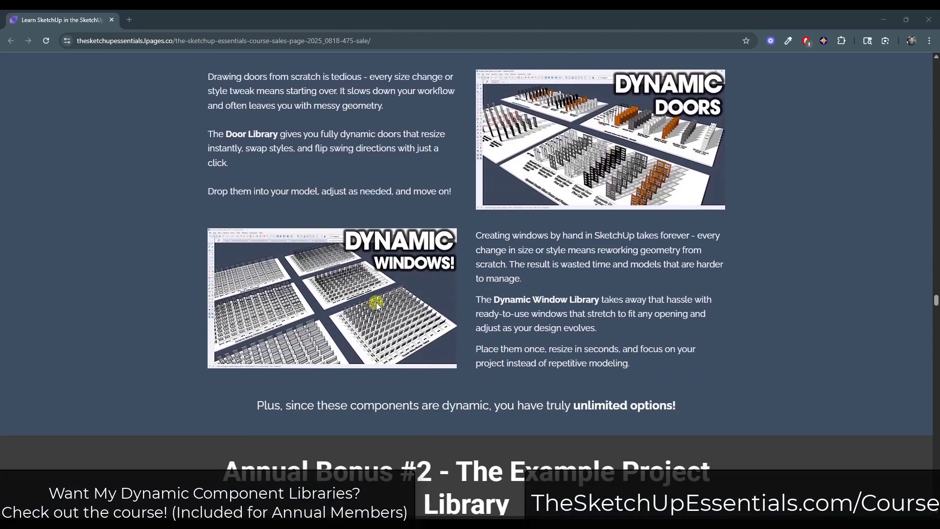
scroll(378, 307, up, 1)
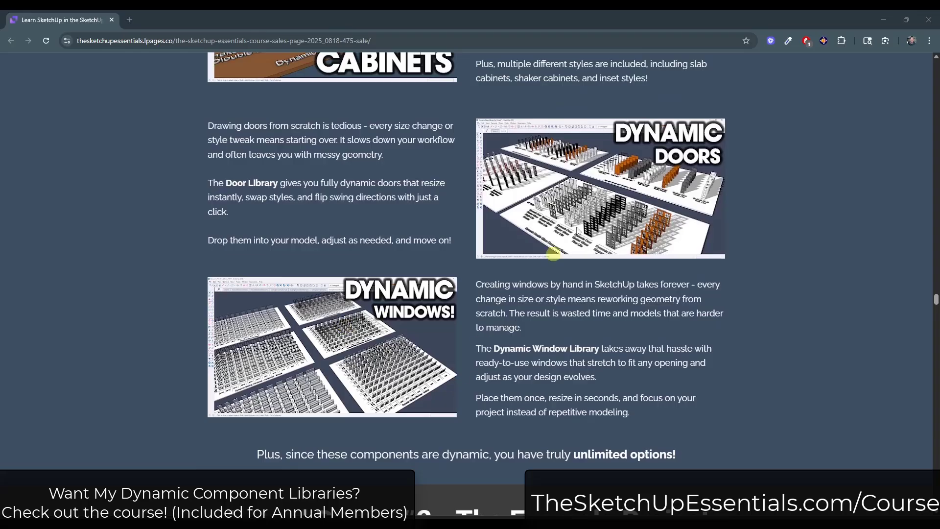
Switch to the kitchen model in SketchUp, purge its unused items and delete the double-hung window from the wall opening
click(876, 18)
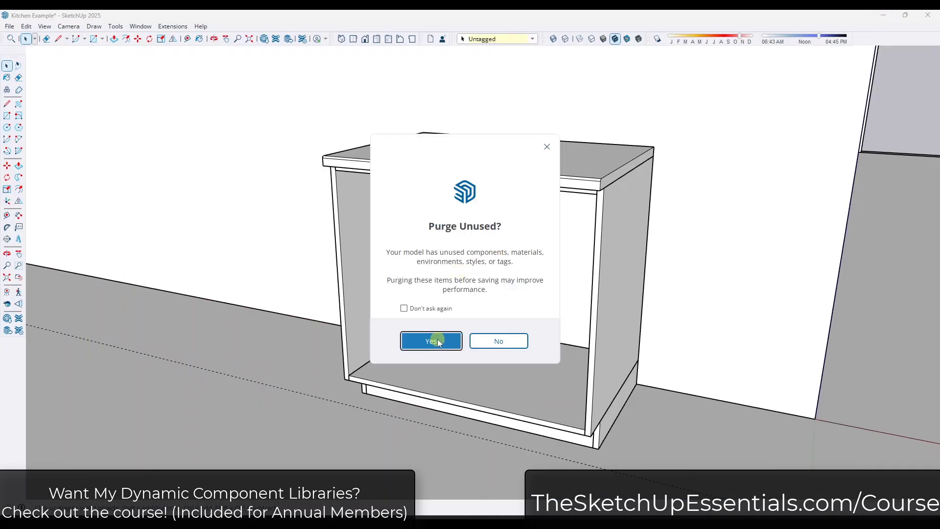
click(431, 340)
scroll(615, 274, down, 6)
middle_drag(453, 250, 426, 297)
click(373, 210)
key(Delete)
Move the nearest freestanding double-hung window by its lower corner into the first opening of the kitchen's end wall
click(262, 209)
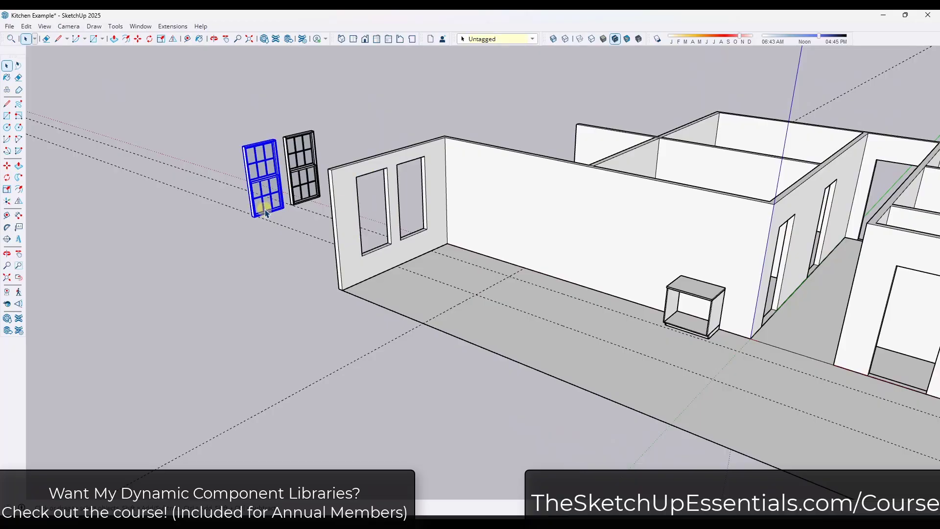
key(m)
scroll(260, 218, up, 5)
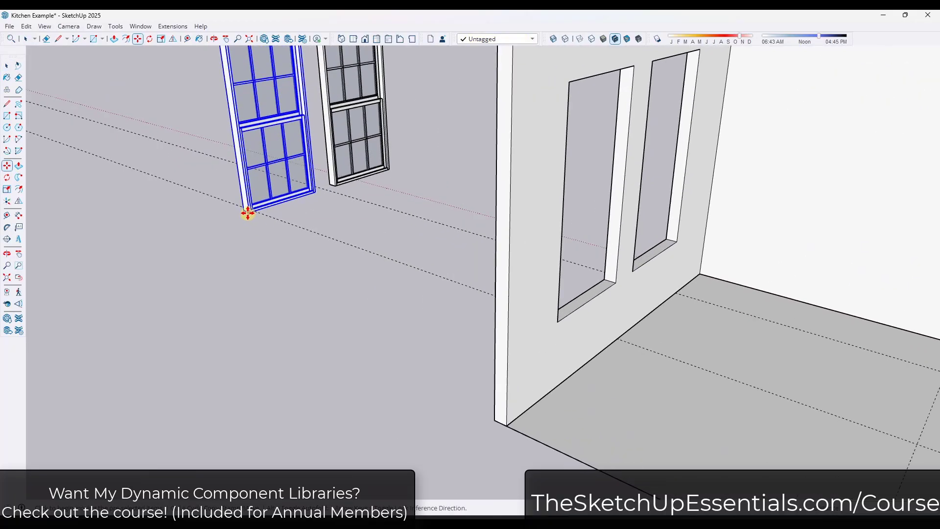
click(246, 214)
scroll(490, 274, down, 4)
click(550, 313)
middle_drag(551, 313, 590, 199)
Scale the placed window's depth so that its outer side lines up with the exterior face of the wall
scroll(590, 199, up, 2)
key(s)
click(581, 166)
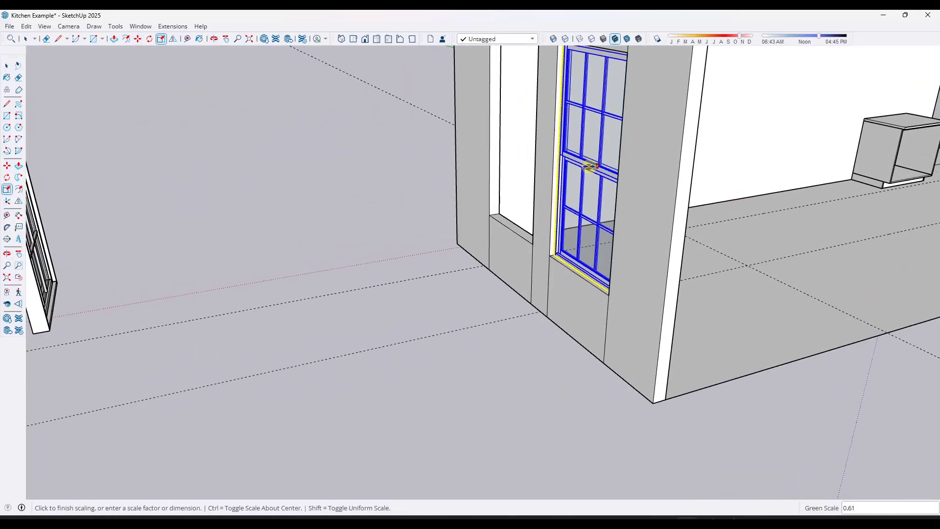
click(590, 168)
scroll(591, 167, up, 4)
click(604, 165)
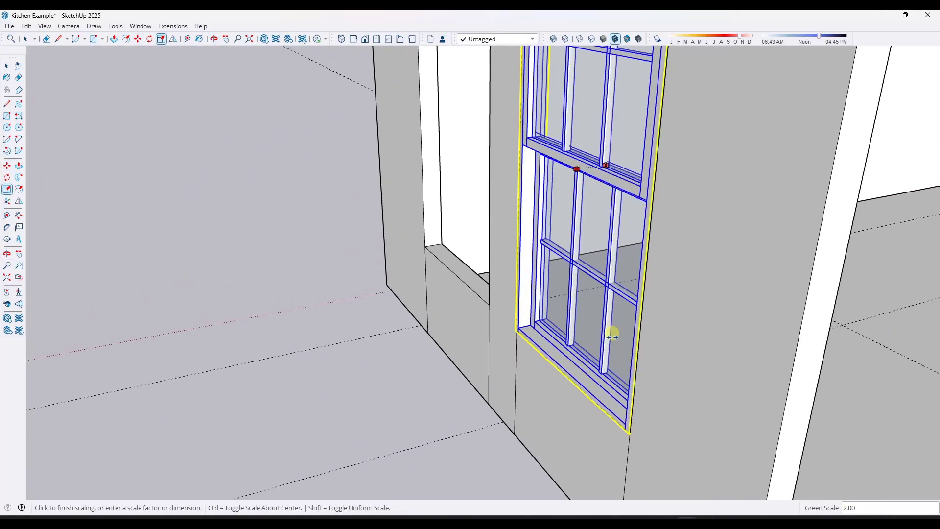
click(634, 419)
scroll(632, 421, down, 4)
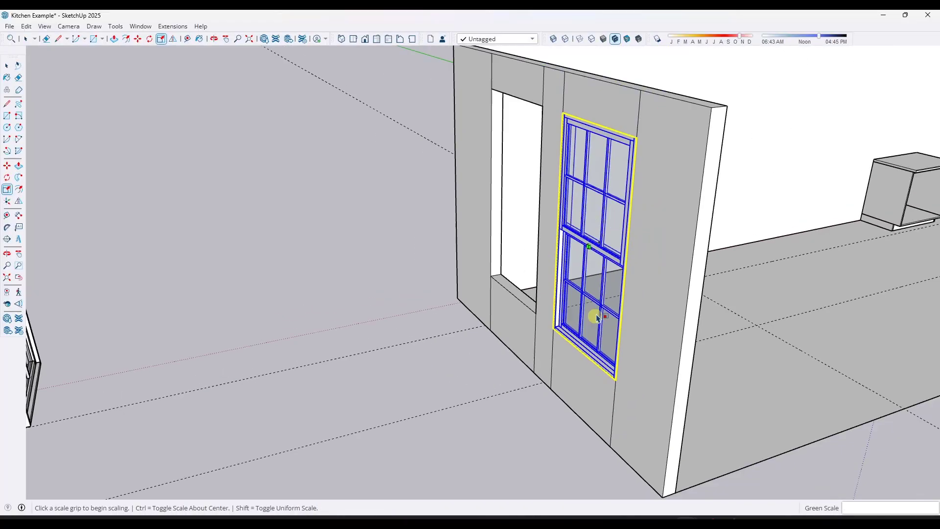
Scale the window's depth from inside the room so that its frame meets the interior face of the wall
middle_drag(598, 315, 428, 361)
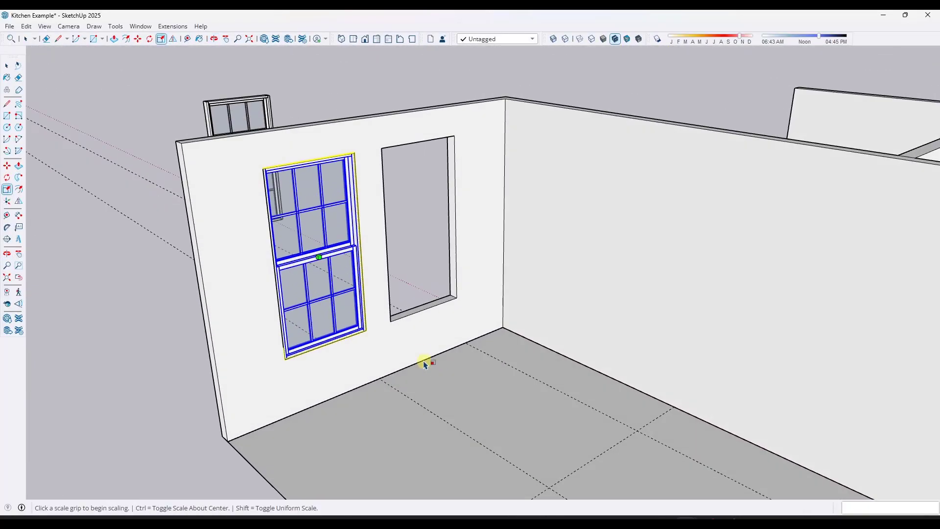
key(m)
scroll(280, 360, up, 4)
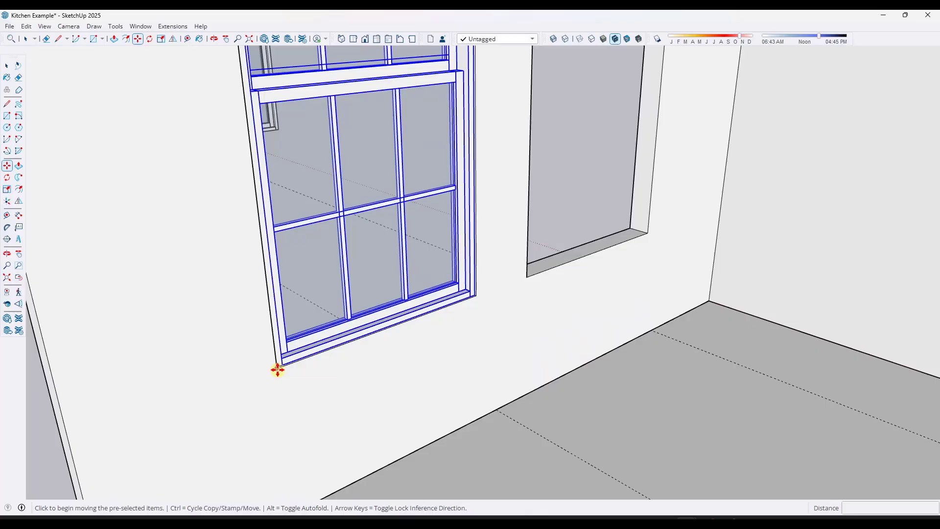
key(s)
scroll(428, 271, down, 3)
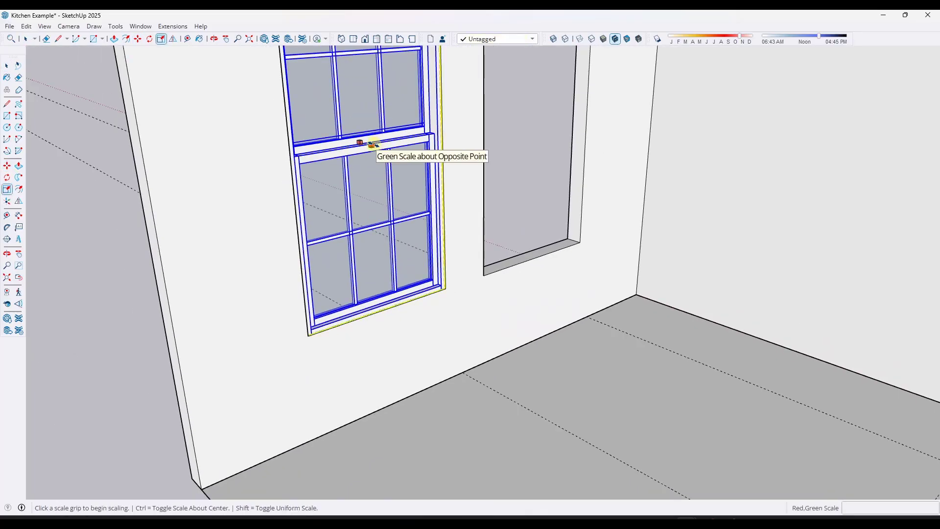
click(373, 145)
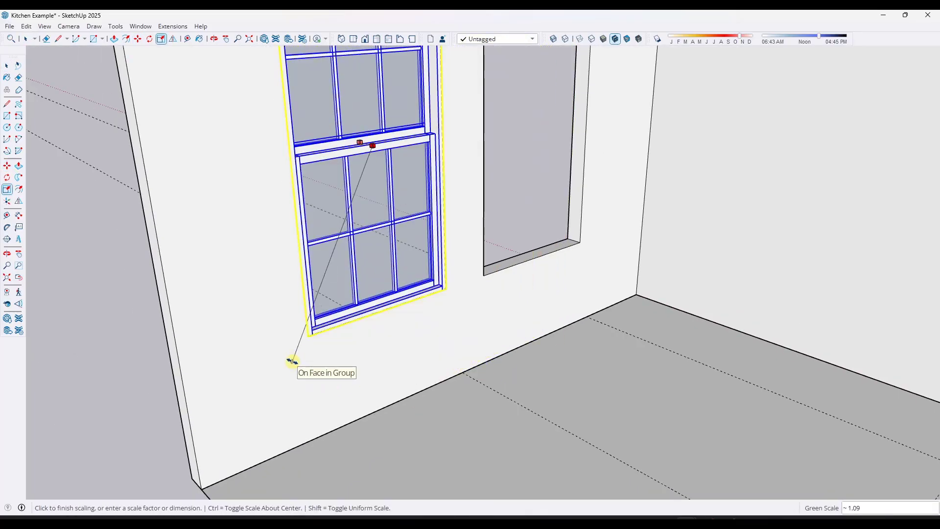
click(292, 361)
Copy the fitted window by its lower corner 4' along the wall into the second opening
key(m)
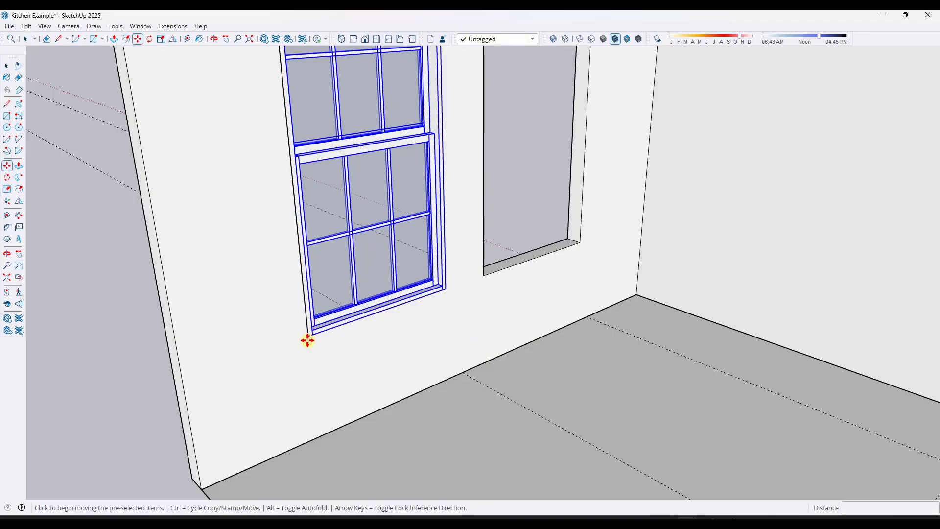
click(308, 338)
key(ctrl)
click(485, 277)
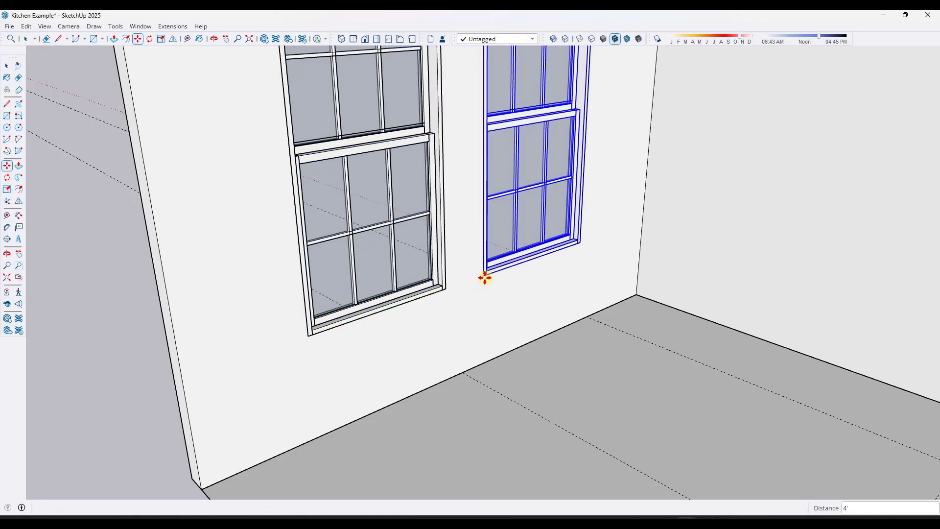
scroll(443, 293, down, 4)
scroll(438, 288, down, 3)
middle_drag(422, 208, 477, 230)
scroll(494, 240, down, 1)
key(space)
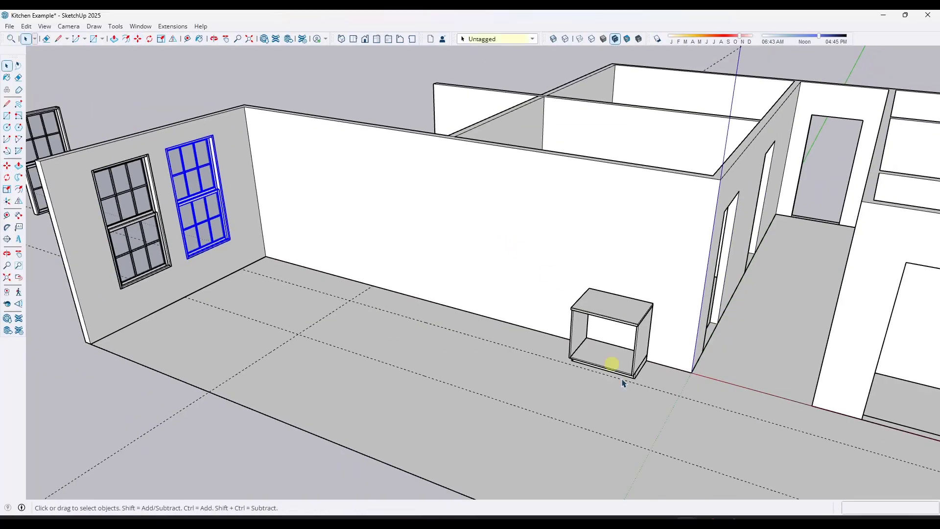
Switch to the Dynamic Cabinet Collection V01 model and look over the boards of base and tall cabinets sorted by style and width
click(725, 439)
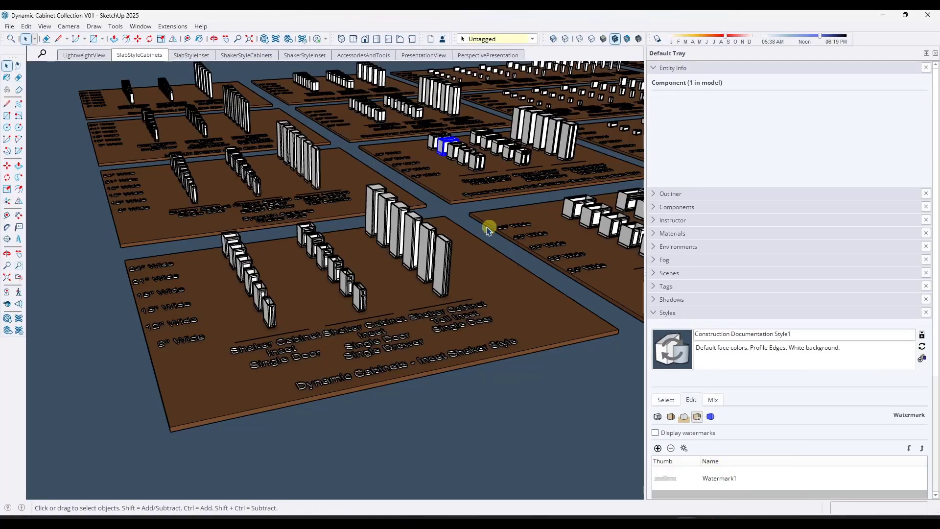
middle_drag(459, 230, 429, 262)
scroll(423, 254, down, 3)
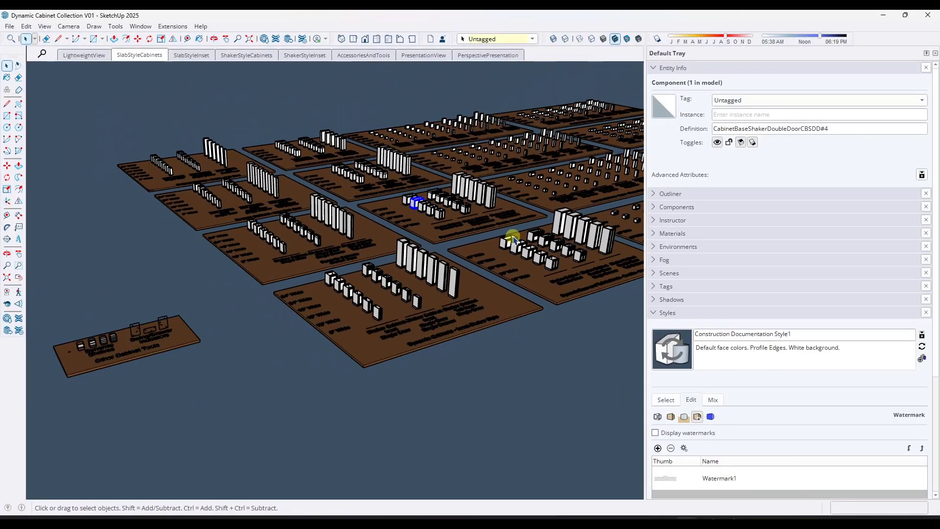
middle_drag(513, 236, 315, 246)
scroll(311, 306, up, 6)
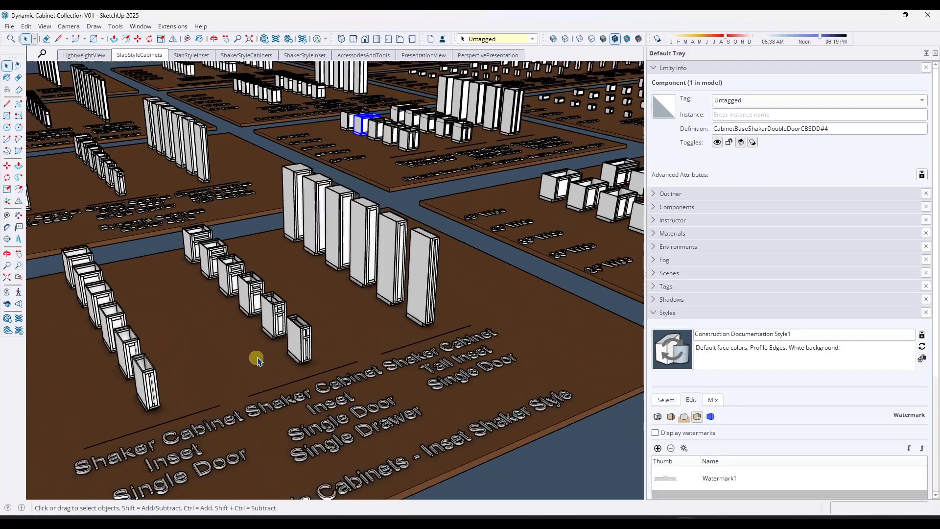
scroll(256, 359, down, 5)
middle_drag(273, 343, 312, 295)
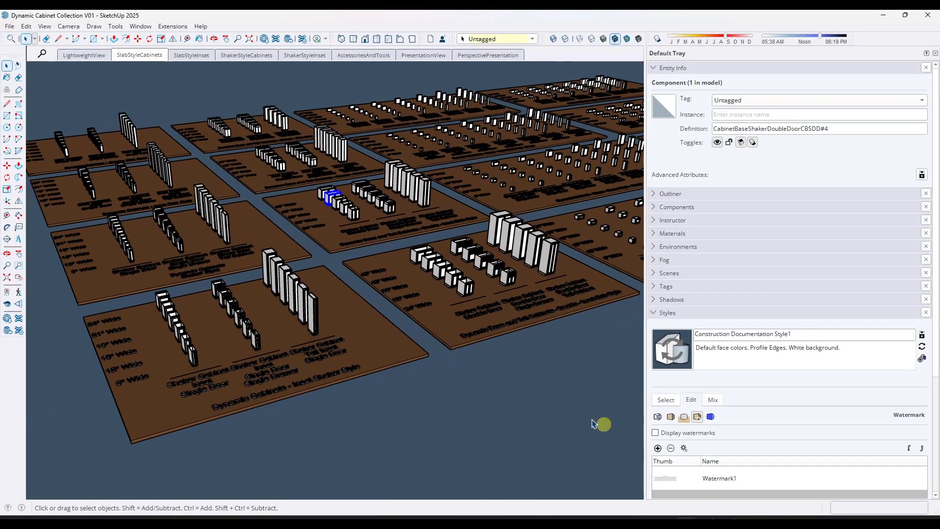
Open Dynamic Window Library V01.skp, examine its boards of windows arranged by size, and return to the kitchen model
click(9, 26)
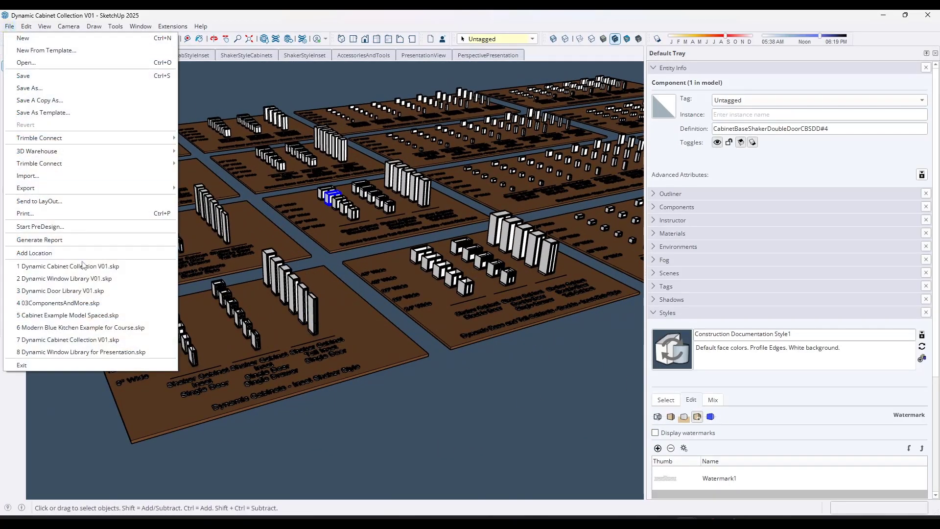
click(73, 276)
middle_drag(432, 268, 444, 303)
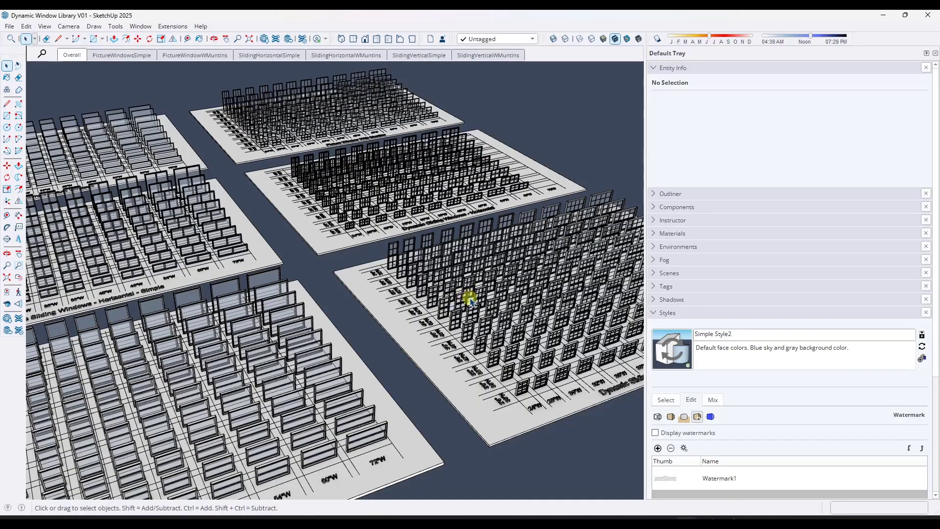
mouse_move(533, 271)
middle_down()
mouse_move(449, 269)
mouse_move(390, 245)
middle_up()
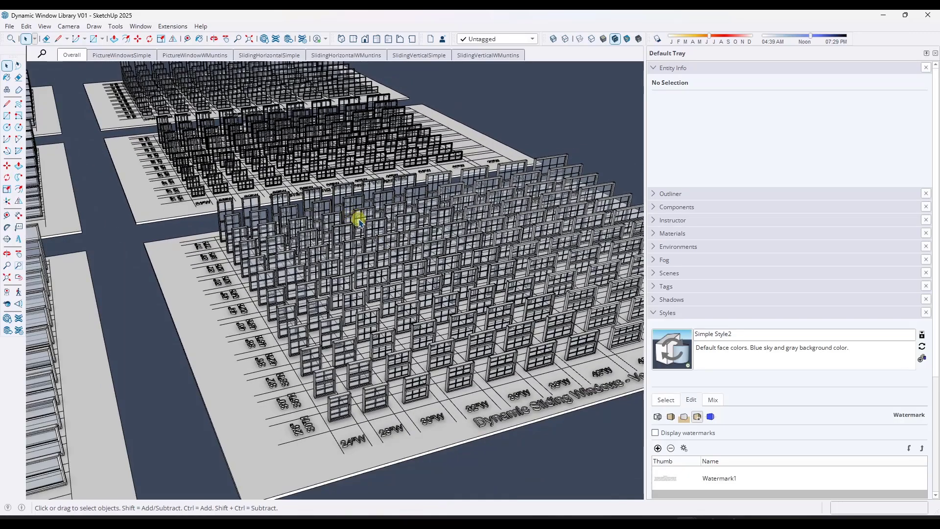
click(883, 17)
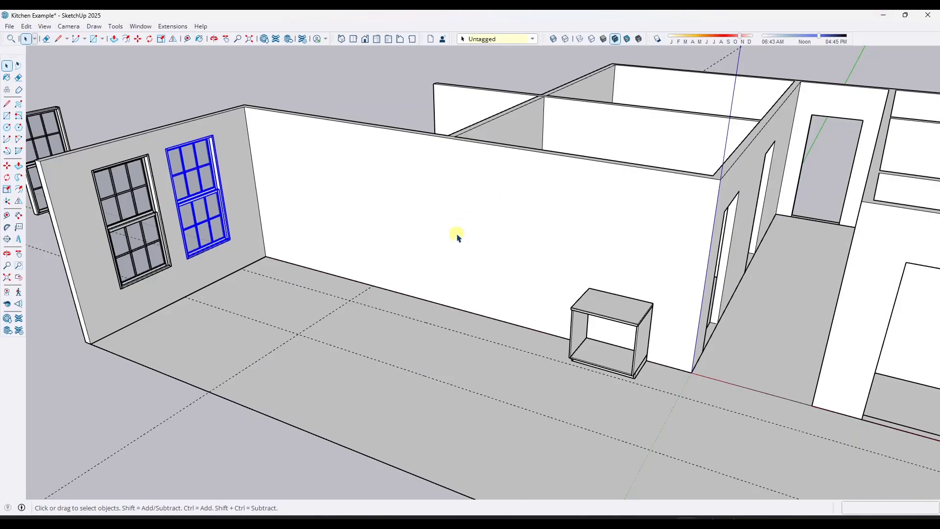